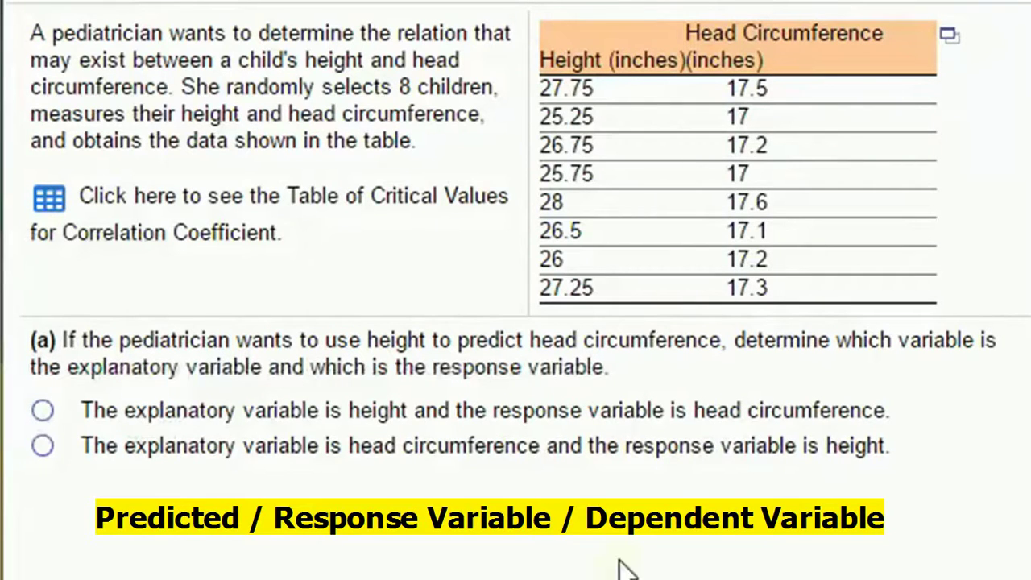
- Answer part (a) with height as explanatory and head circumference as response variable, and open the data table in StatCrunch
{"action": "left_click", "coordinate": [44, 411]}
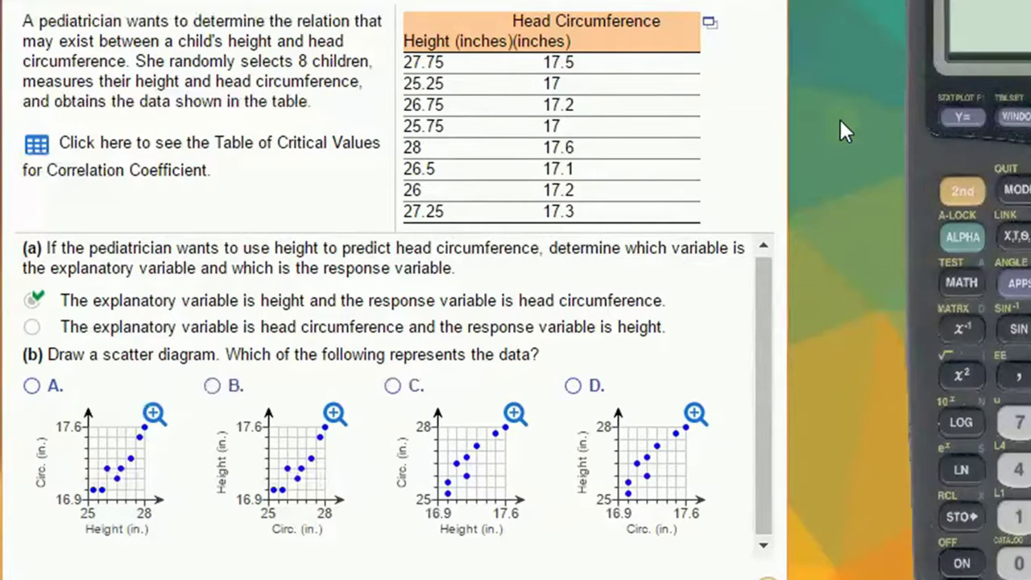
{"action": "left_click", "coordinate": [710, 24]}
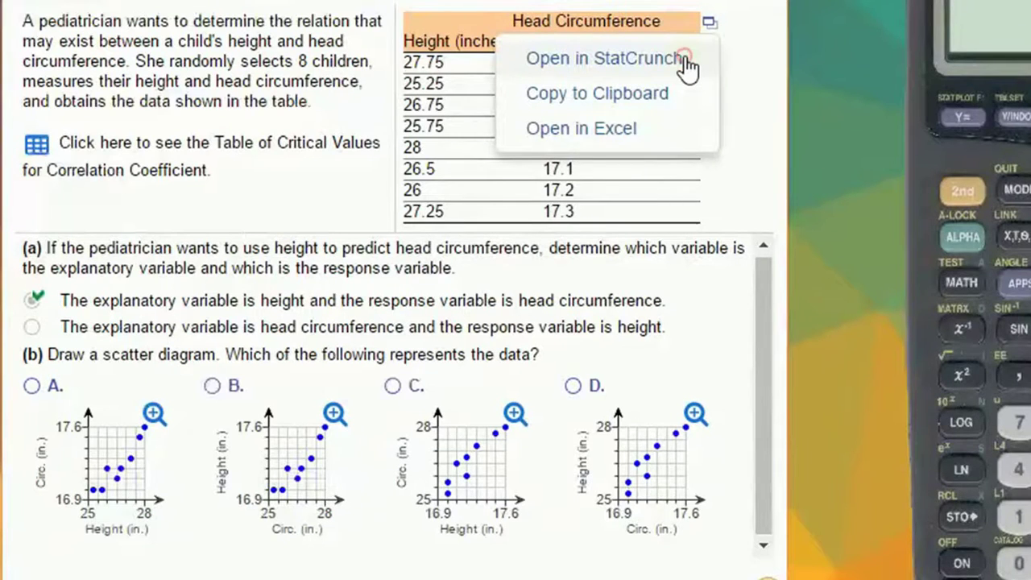
{"action": "left_click", "coordinate": [686, 69]}
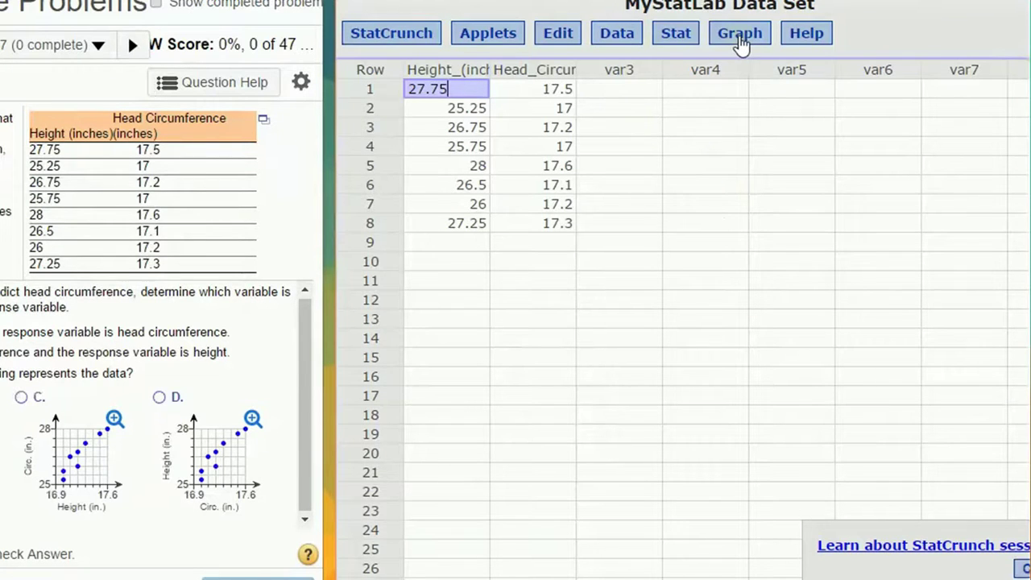
- Create a scatter plot with Height_(inches) as X and Head_Circumference_(inches) as Y, and move its window clear of the data
{"action": "left_click", "coordinate": [741, 40]}
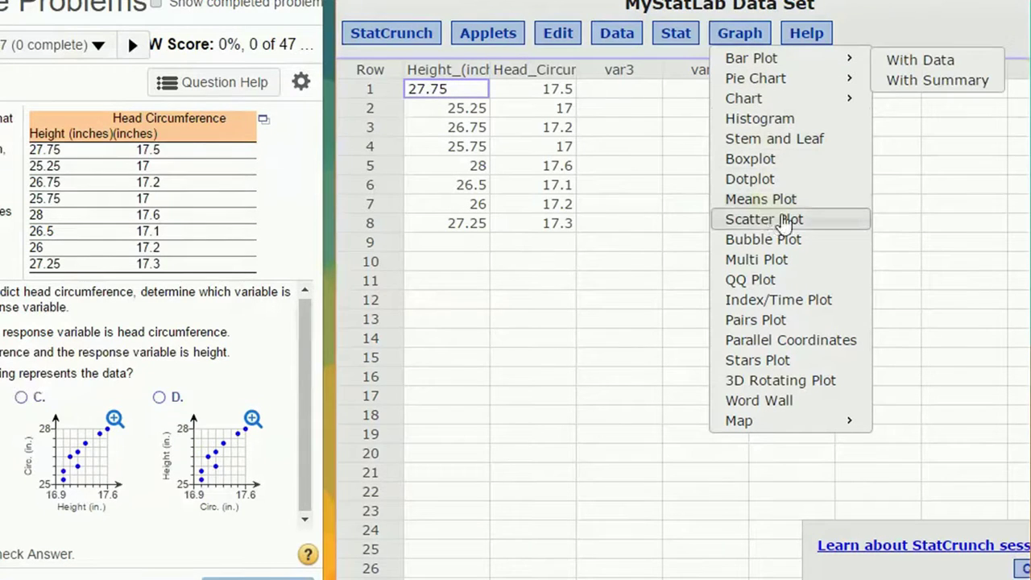
{"action": "left_click", "coordinate": [780, 225]}
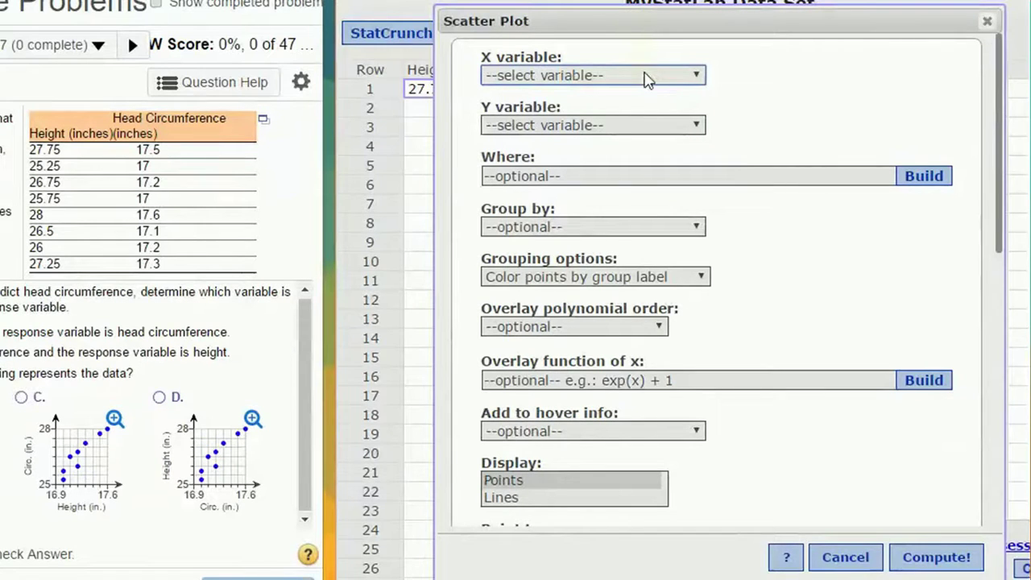
{"action": "left_click", "coordinate": [644, 74]}
{"action": "left_click", "coordinate": [572, 117]}
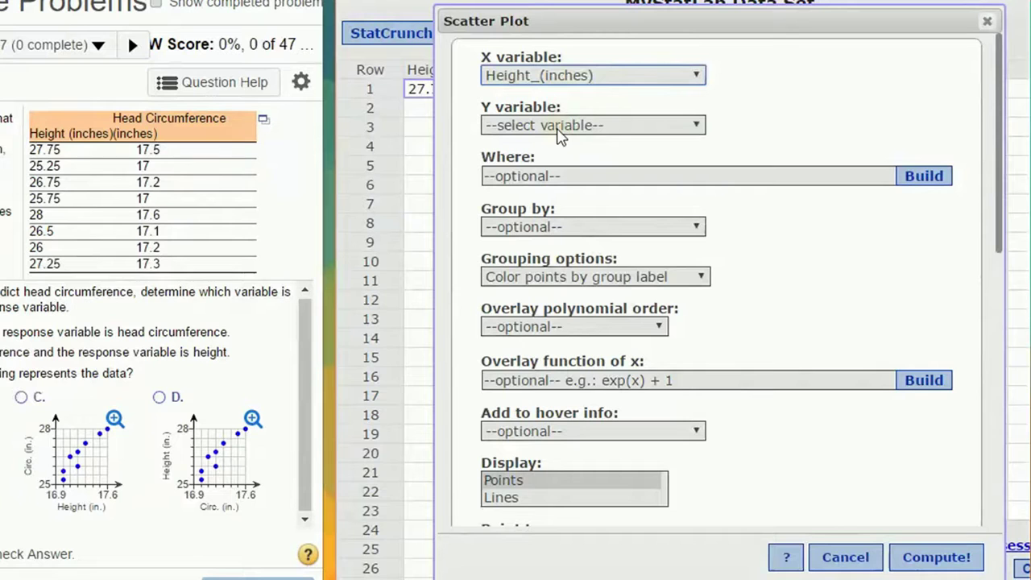
{"action": "left_click", "coordinate": [558, 129]}
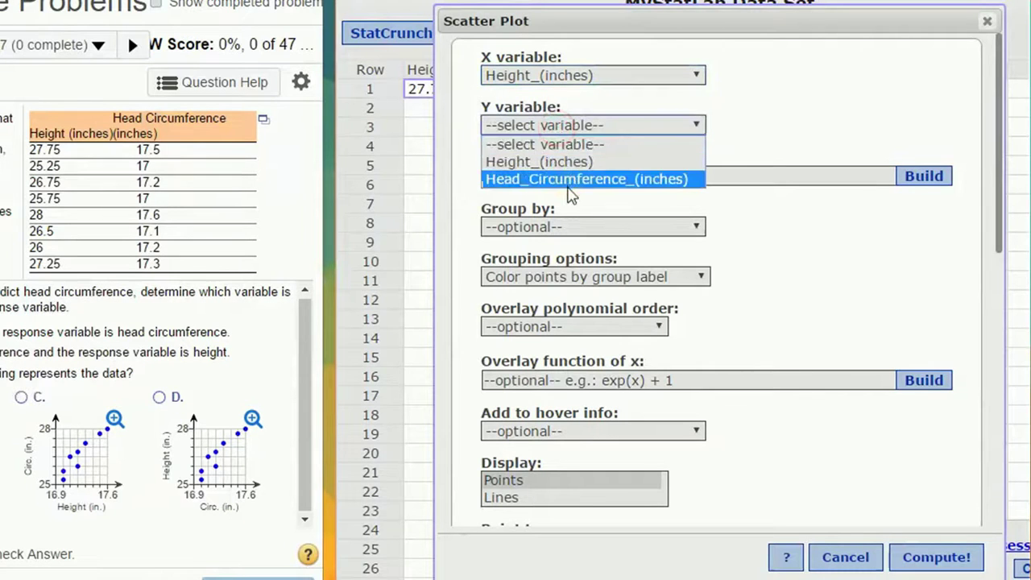
{"action": "left_click", "coordinate": [571, 177]}
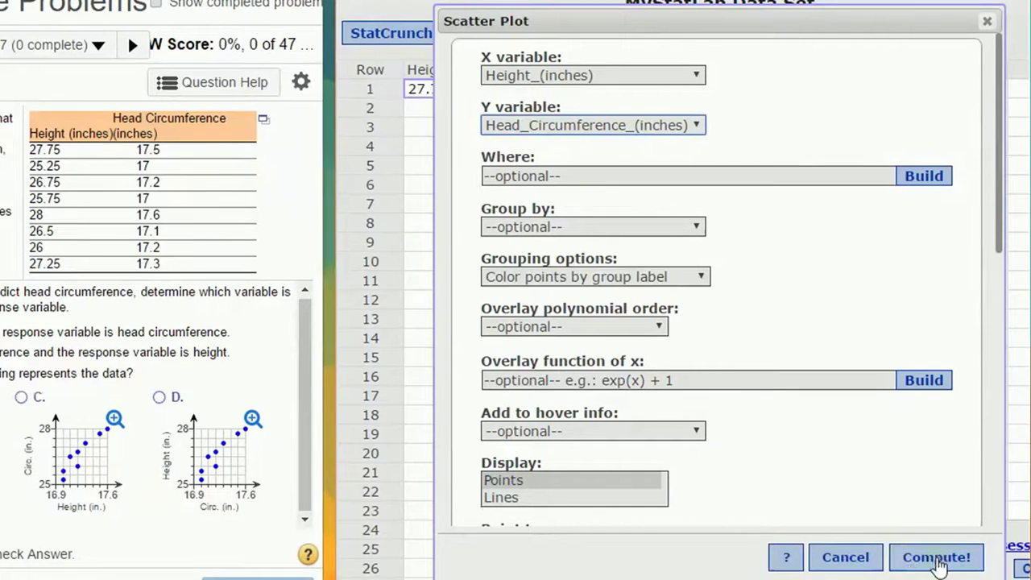
{"action": "left_click", "coordinate": [939, 564]}
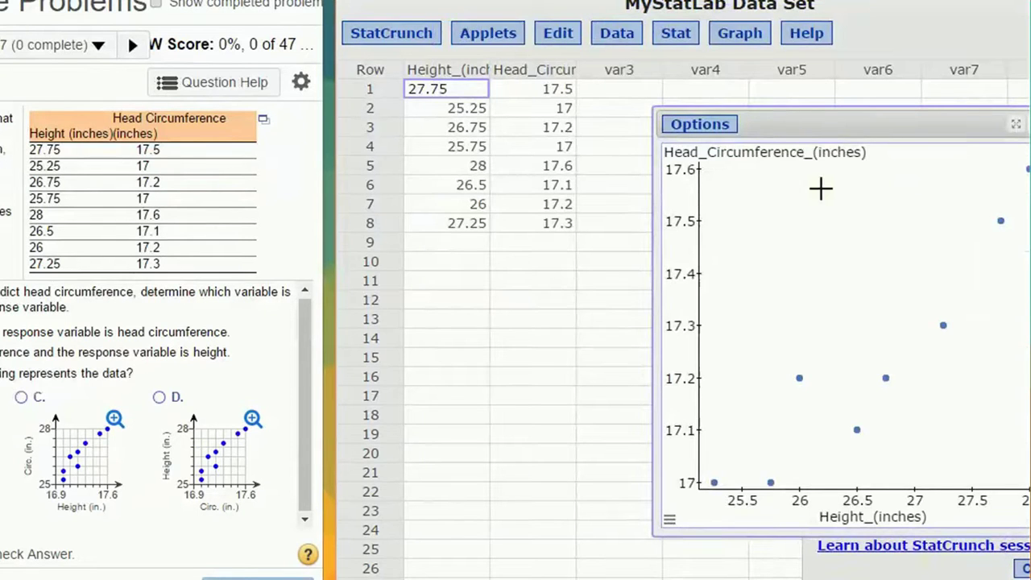
{"action": "left_click_drag", "start_coordinate": [795, 125], "coordinate": [573, 130]}
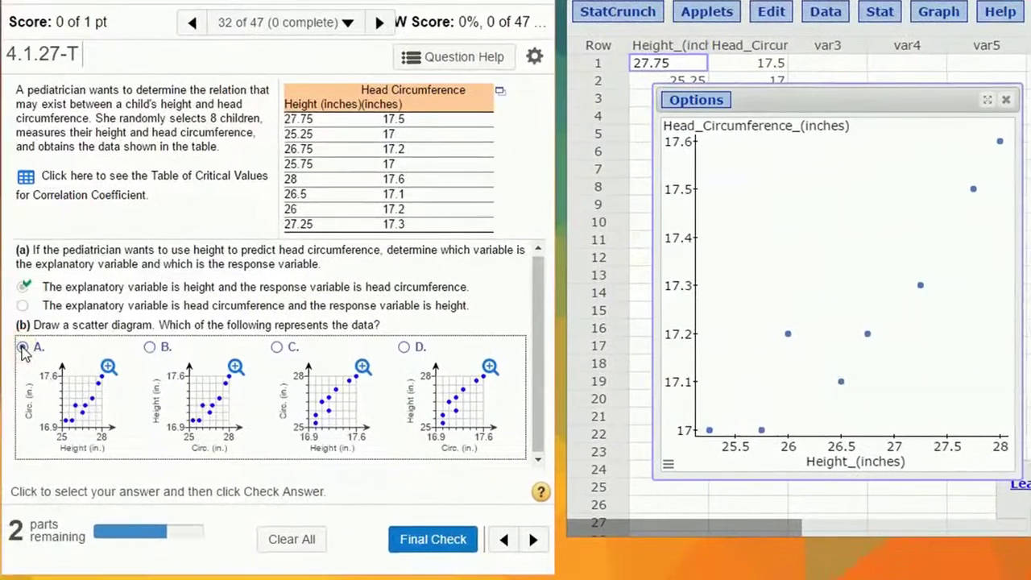
- Choose diagram A for part (b), compare its enlarged view with the scatter plot, and submit the answer to continue
{"action": "left_click", "coordinate": [24, 347]}
{"action": "left_click", "coordinate": [108, 367]}
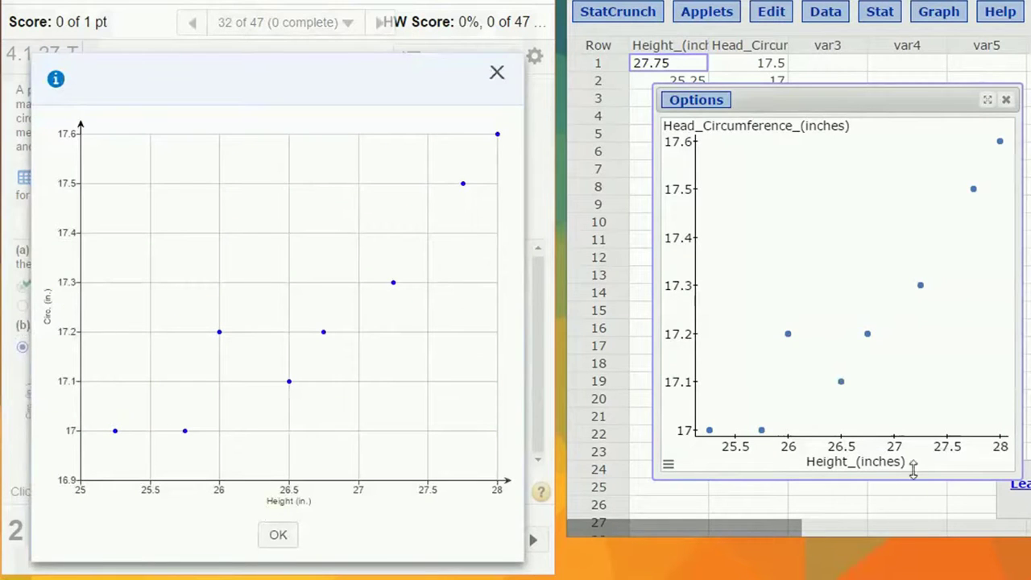
{"action": "left_click", "coordinate": [497, 73]}
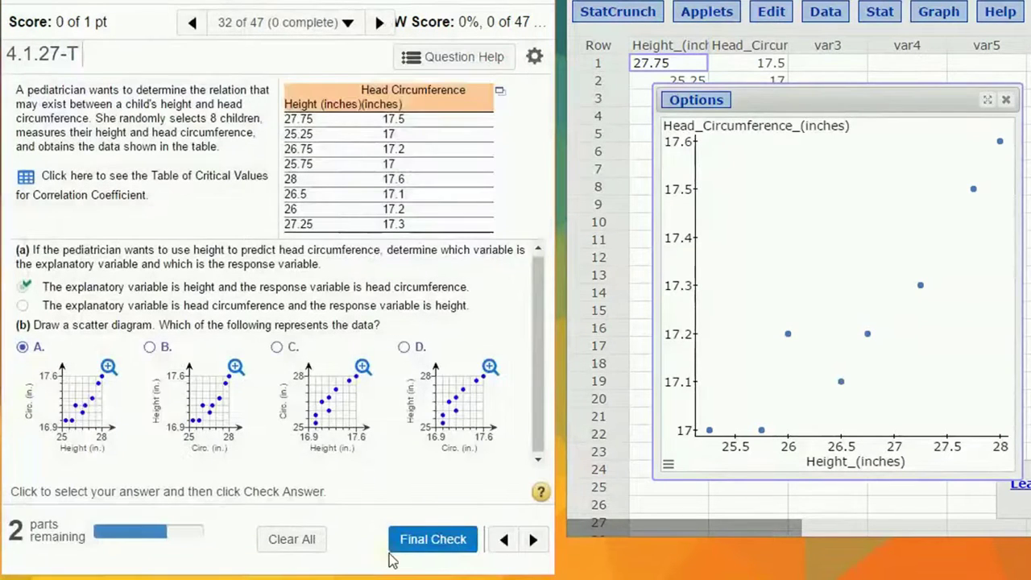
{"action": "left_click", "coordinate": [439, 540]}
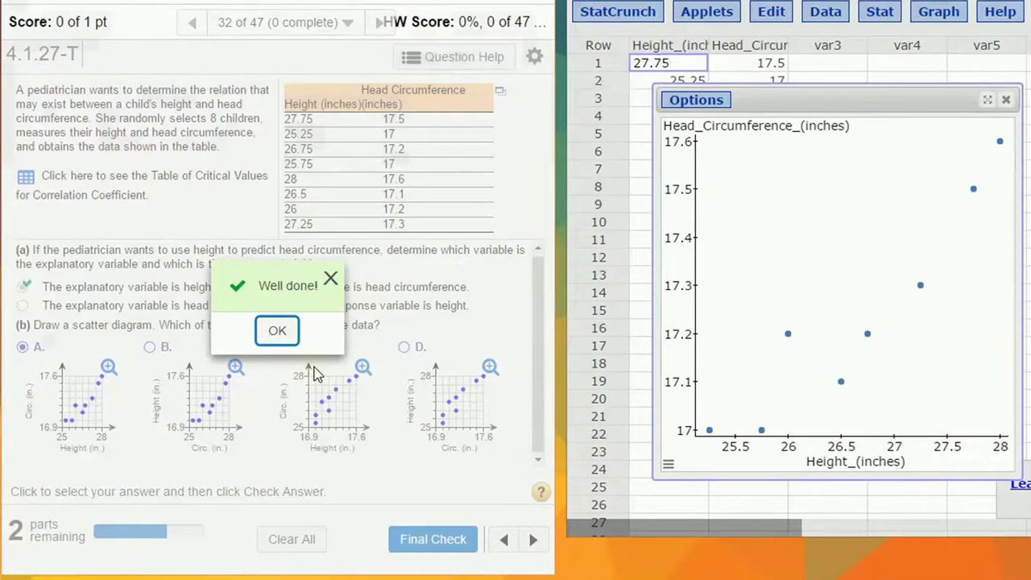
{"action": "left_click", "coordinate": [278, 333]}
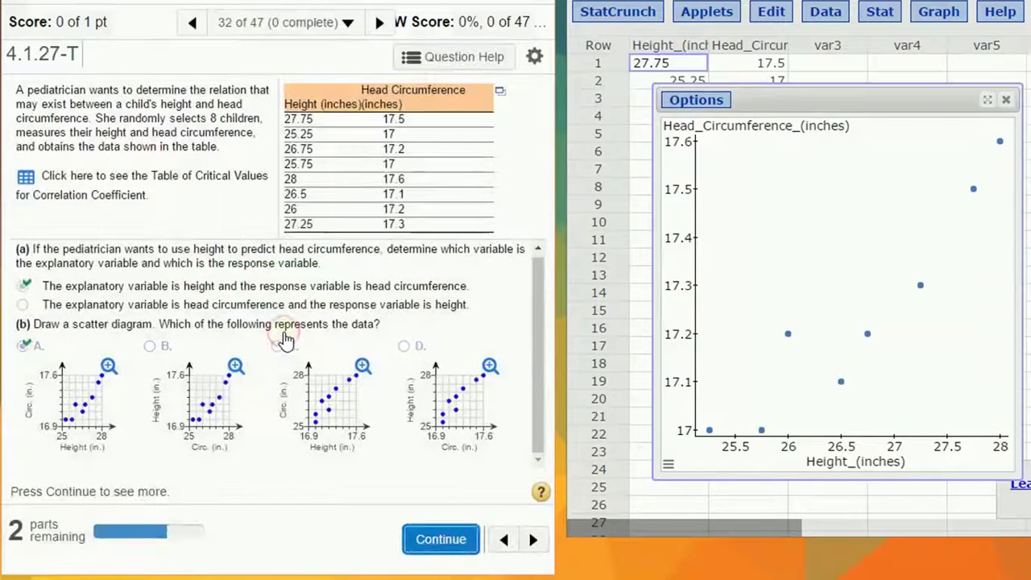
{"action": "left_click", "coordinate": [457, 537]}
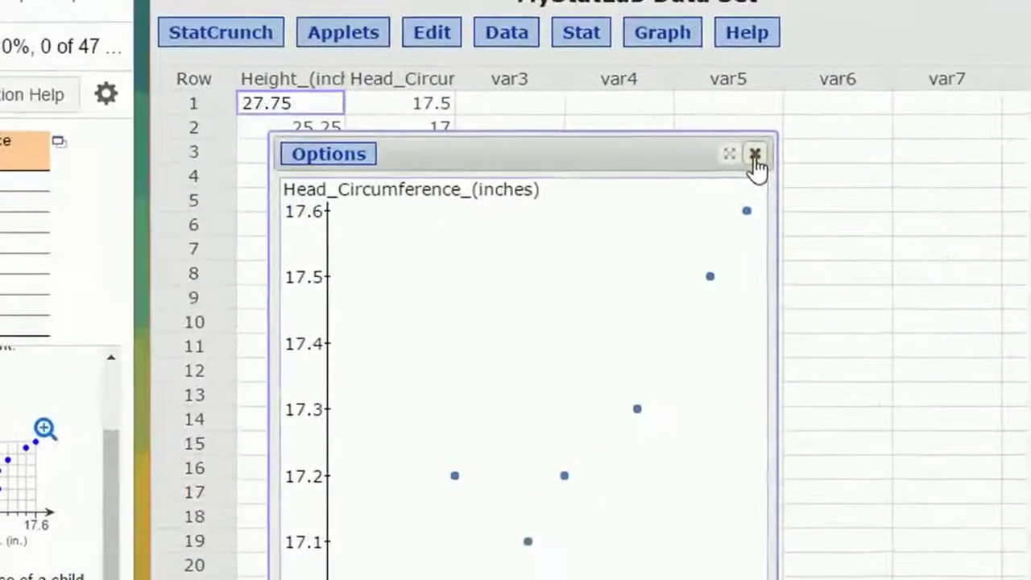
- Close the scatter plot and compute the correlation between the Height_(inches) and Head_Circumference_(inches) columns
{"action": "left_click", "coordinate": [756, 157]}
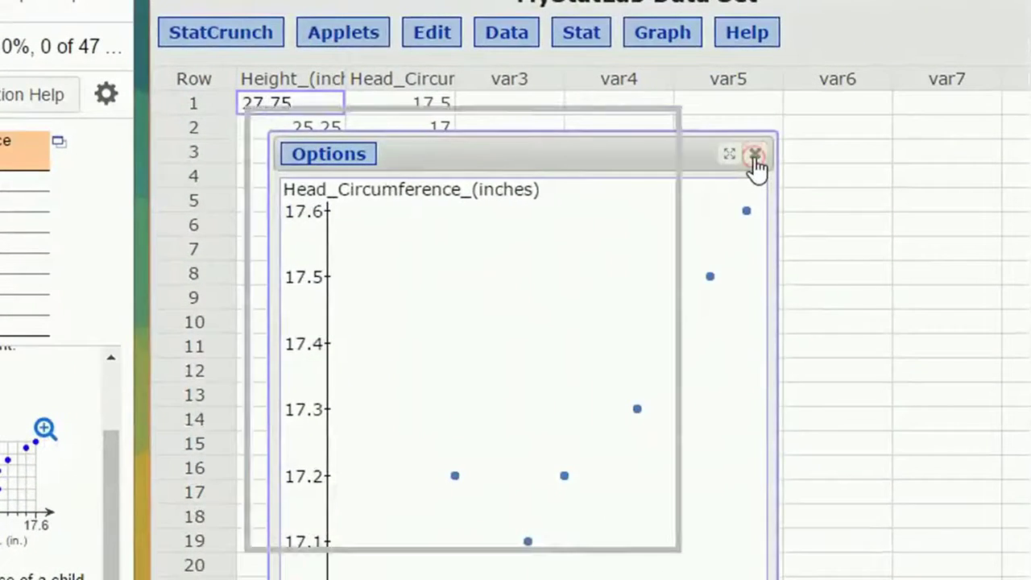
{"action": "left_click", "coordinate": [575, 39]}
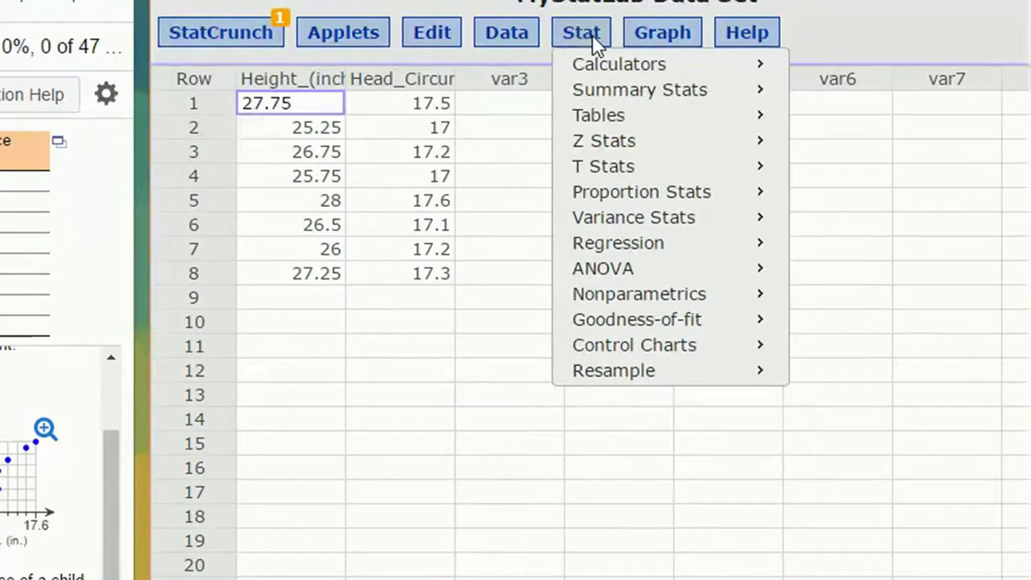
{"action": "mouse_move", "coordinate": [667, 100]}
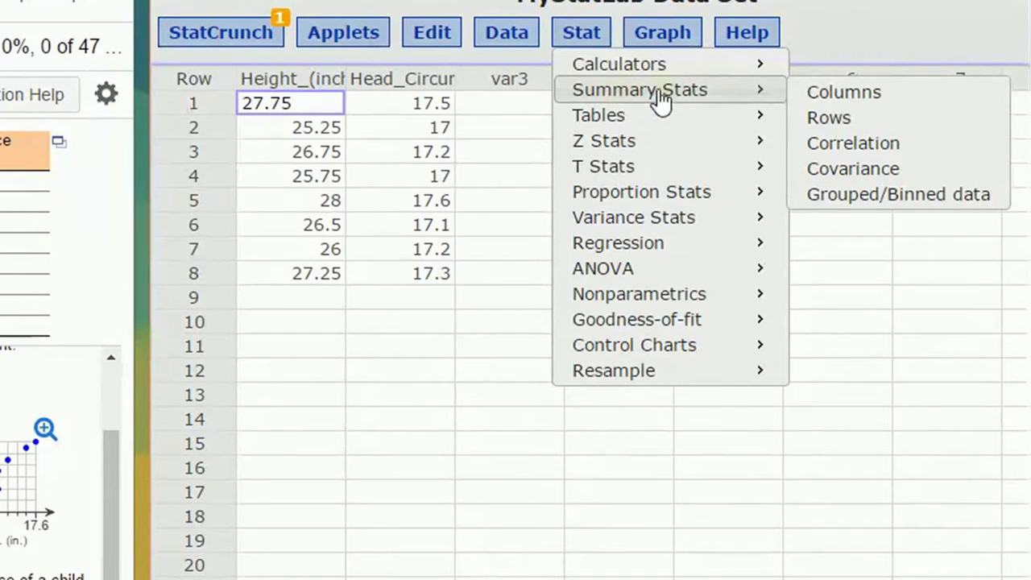
{"action": "left_click", "coordinate": [919, 145]}
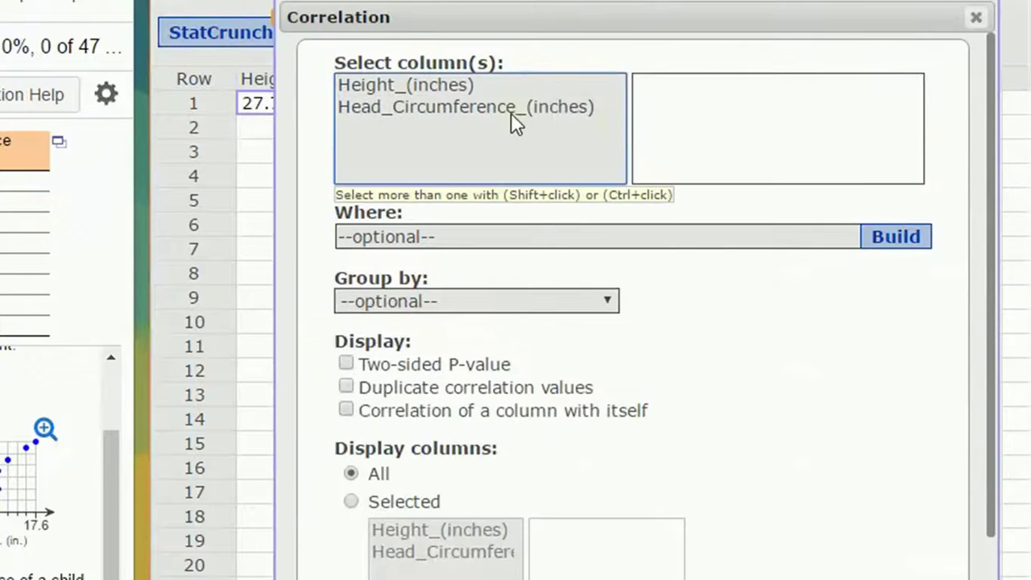
{"action": "left_click", "coordinate": [393, 87]}
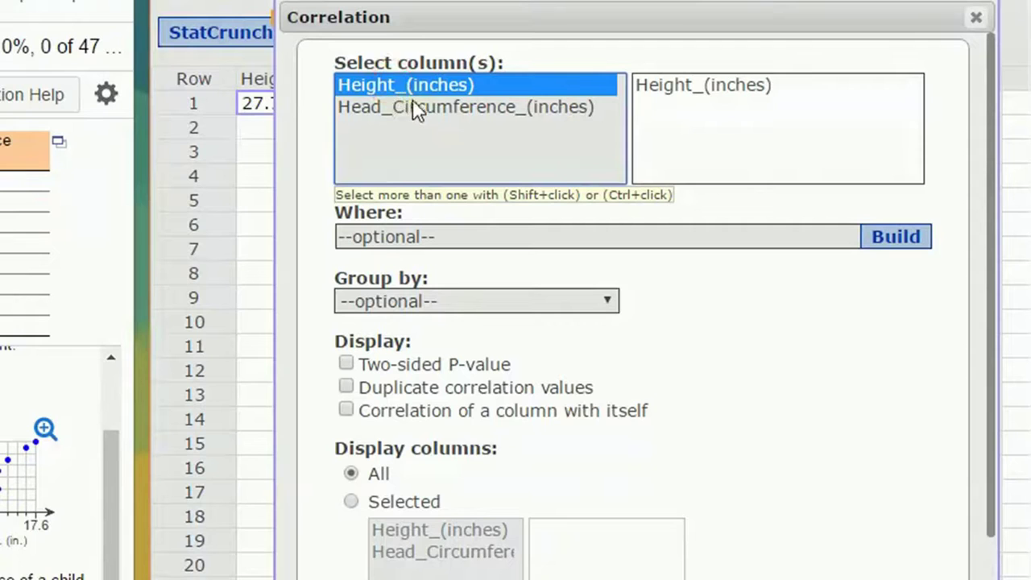
{"action": "left_click", "coordinate": [406, 108], "text": "shift"}
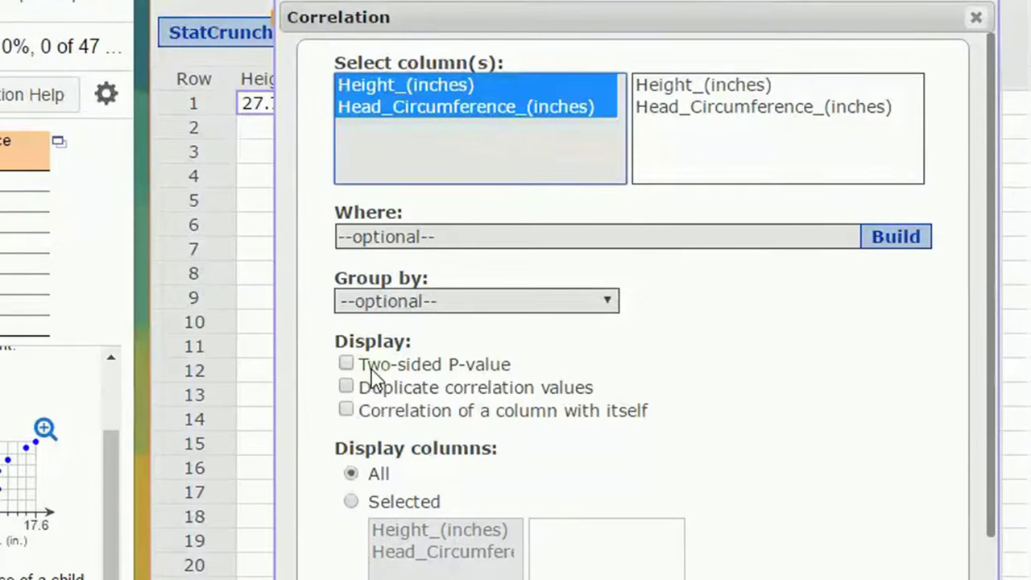
{"action": "key", "text": "Return"}
{"action": "left_click_drag", "start_coordinate": [745, 178], "coordinate": [689, 269]}
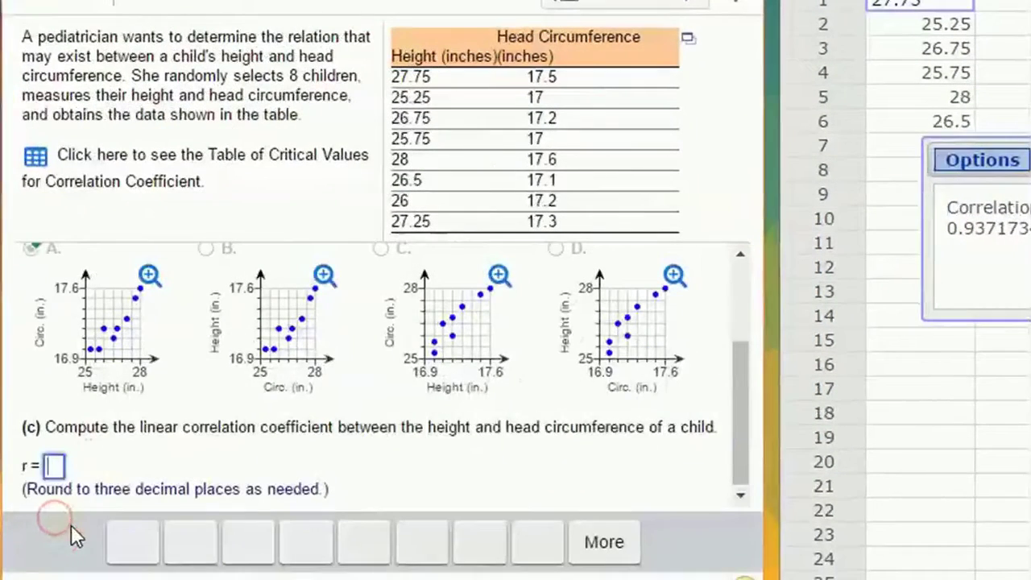
- Enter .937 as the linear correlation coefficient r in part (c) and submit it
{"action": "left_click", "coordinate": [57, 469]}
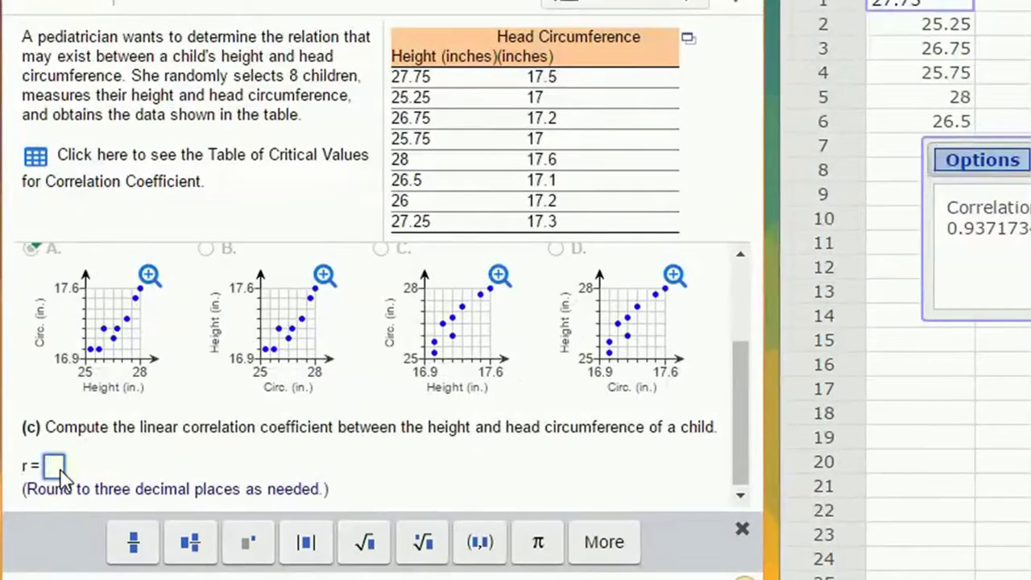
{"action": "type", "text": ".93"}
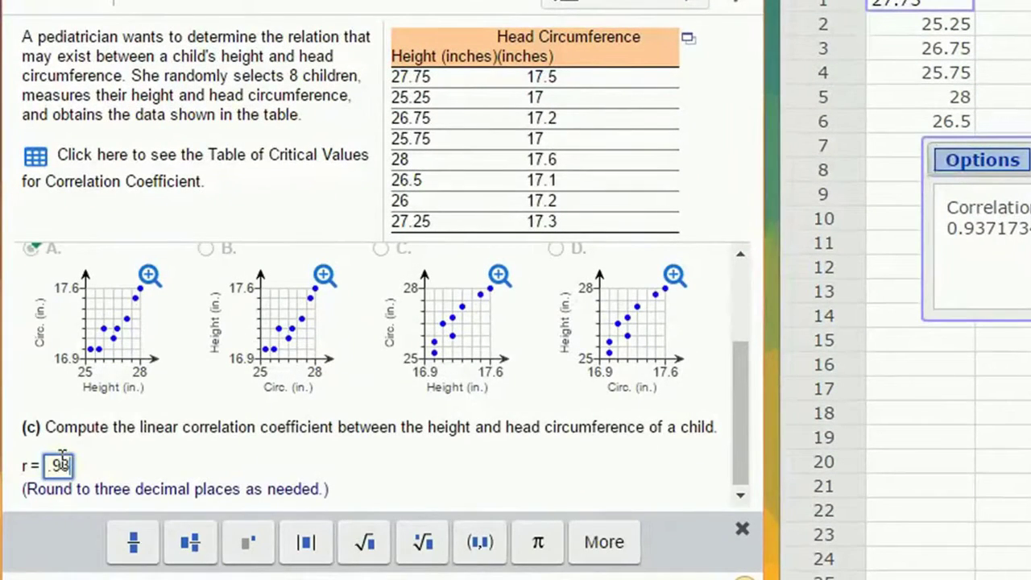
{"action": "type", "text": "7"}
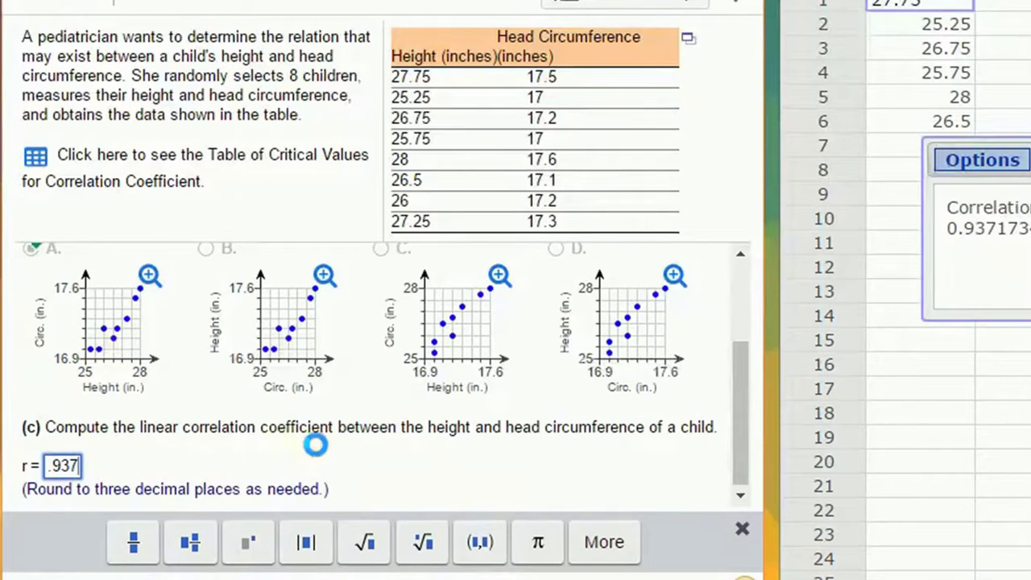
{"action": "key", "text": "Return"}
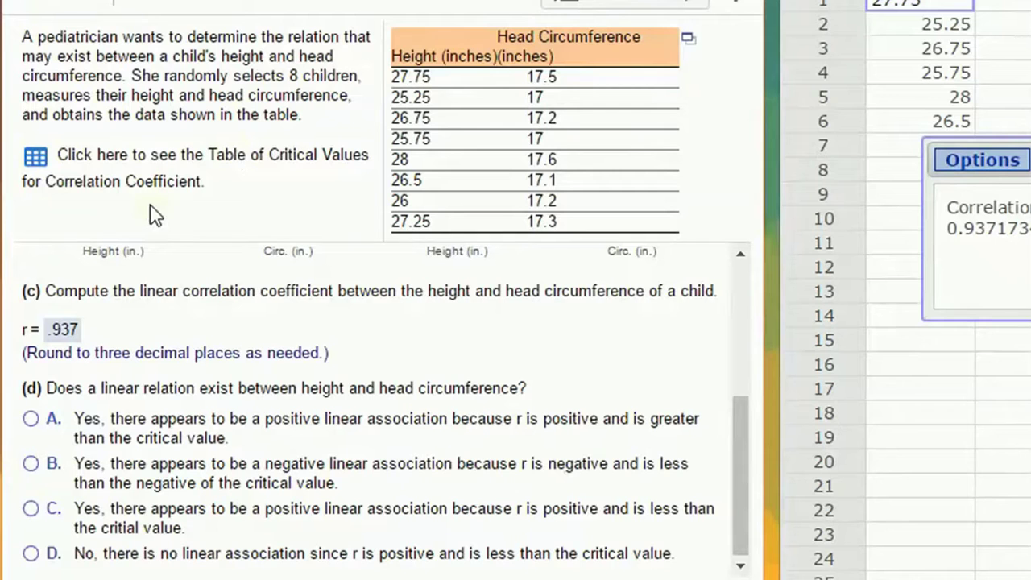
- Consult the table of critical values and choose answer A for part (d), a positive linear association with r above the critical value
{"action": "left_click", "coordinate": [35, 159]}
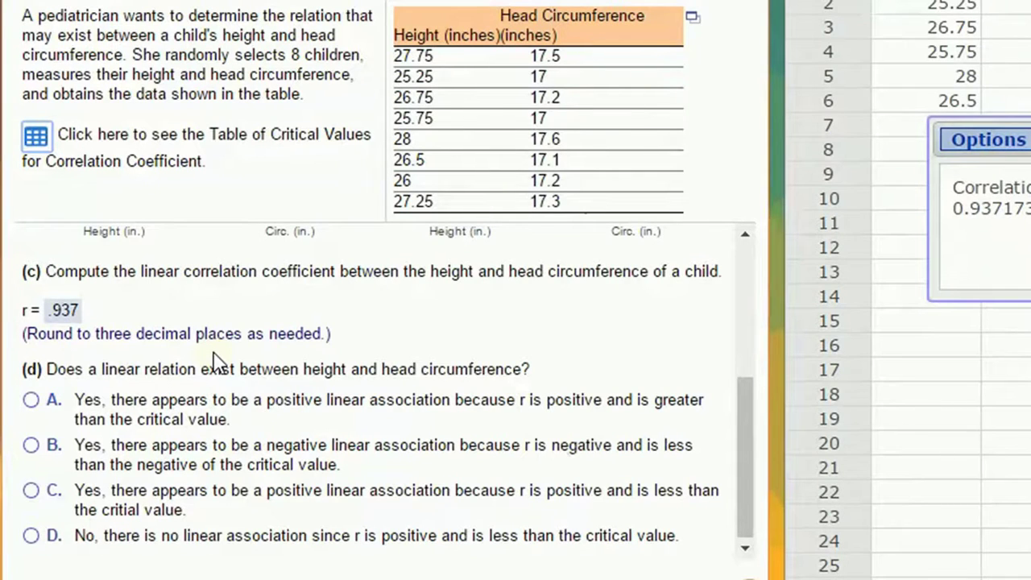
{"action": "left_click", "coordinate": [34, 403]}
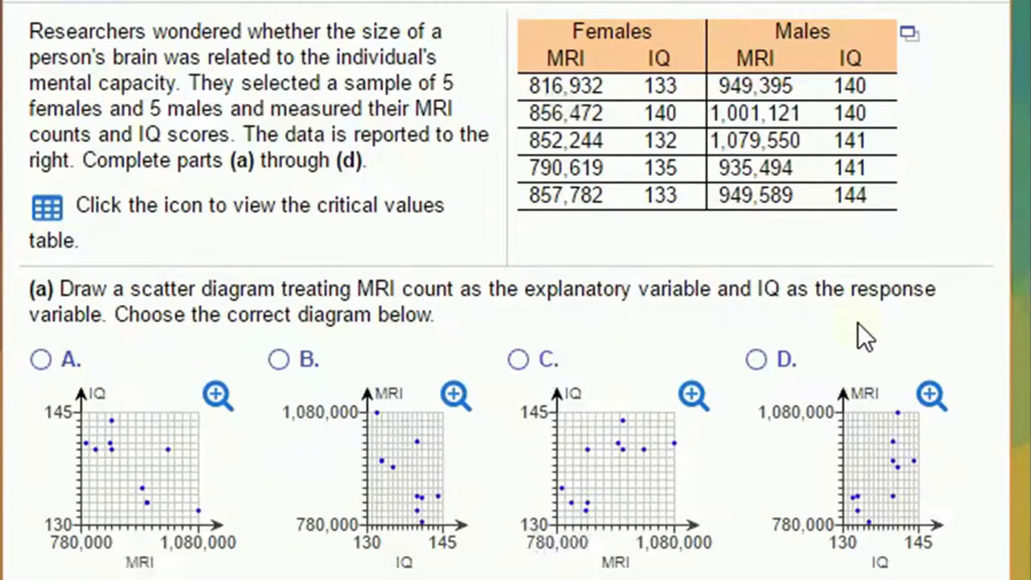
- Open the females' and males' MRI and IQ data table in StatCrunch
{"action": "left_click", "coordinate": [909, 35]}
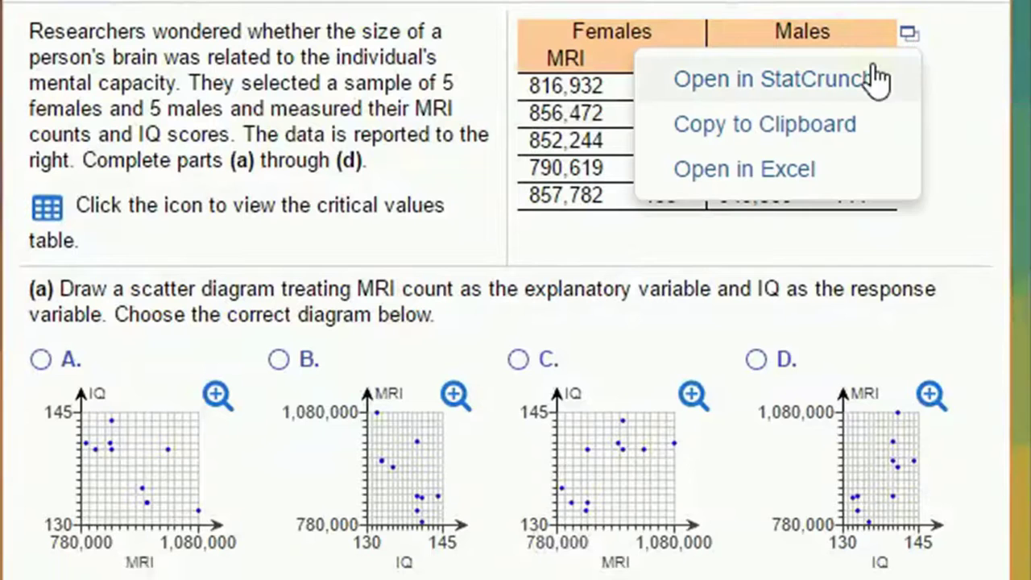
{"action": "left_click", "coordinate": [841, 86]}
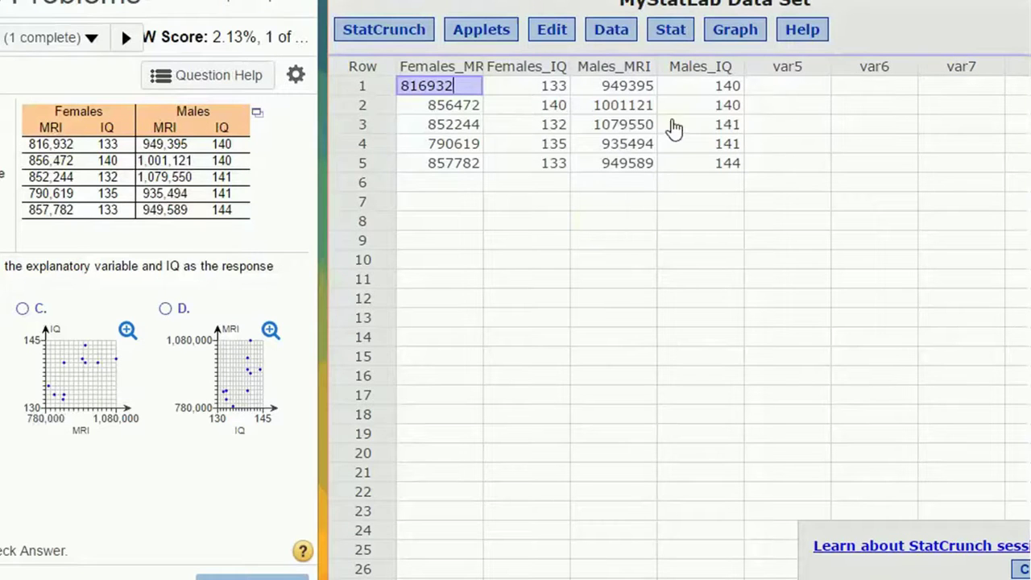
{"action": "left_click", "coordinate": [740, 30]}
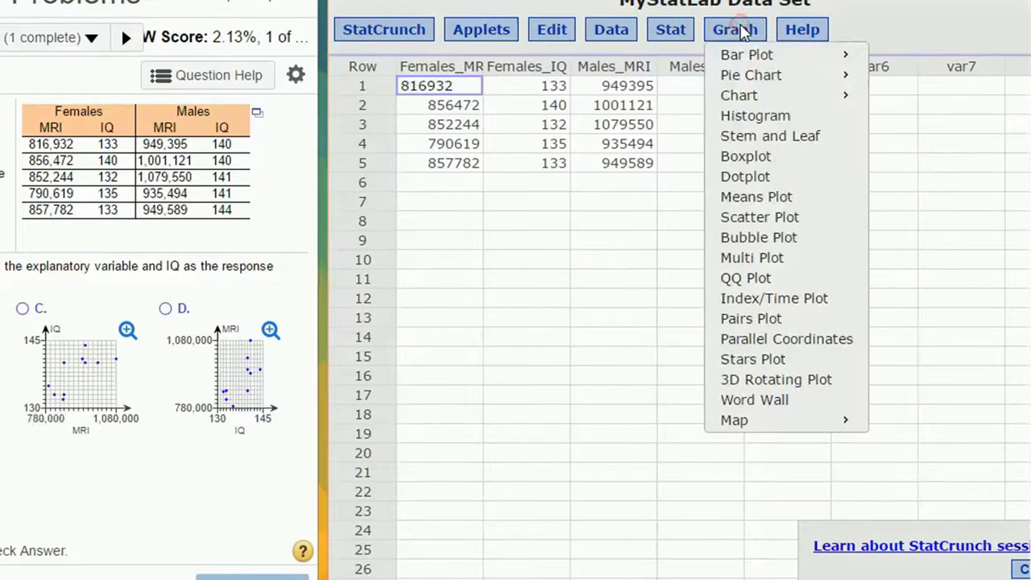
{"action": "left_click", "coordinate": [765, 217]}
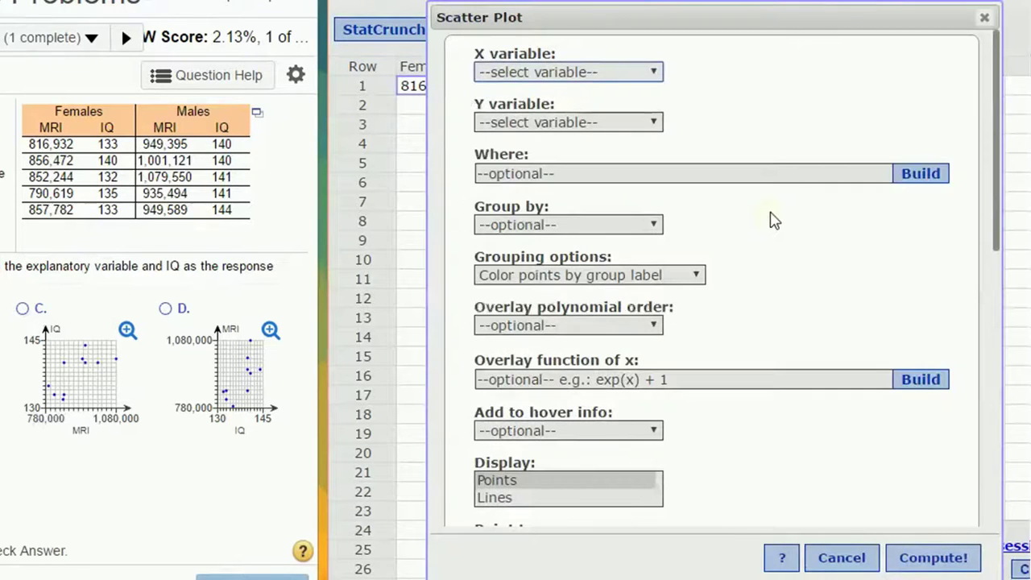
{"action": "left_click", "coordinate": [591, 72]}
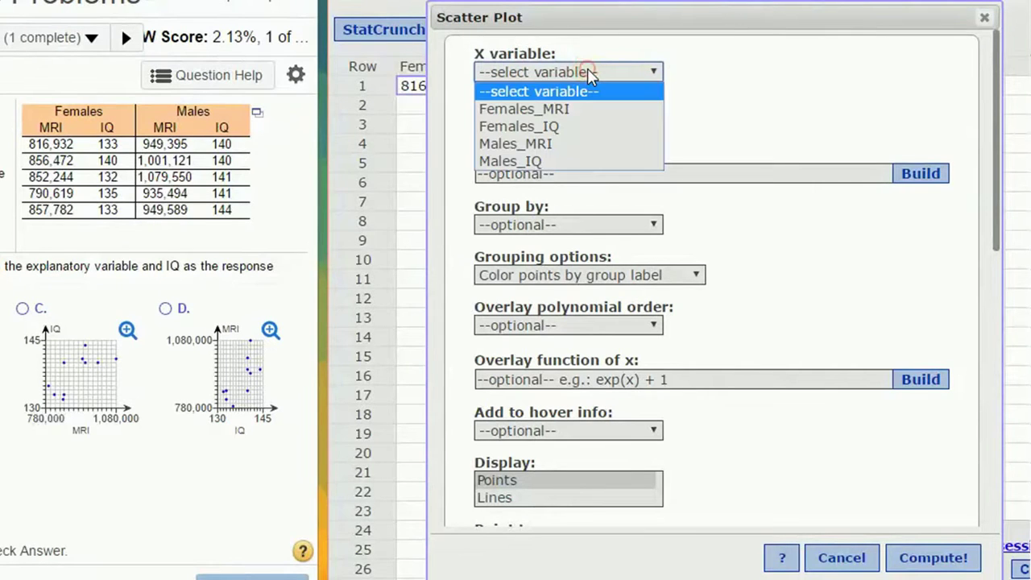
{"action": "left_click", "coordinate": [589, 70]}
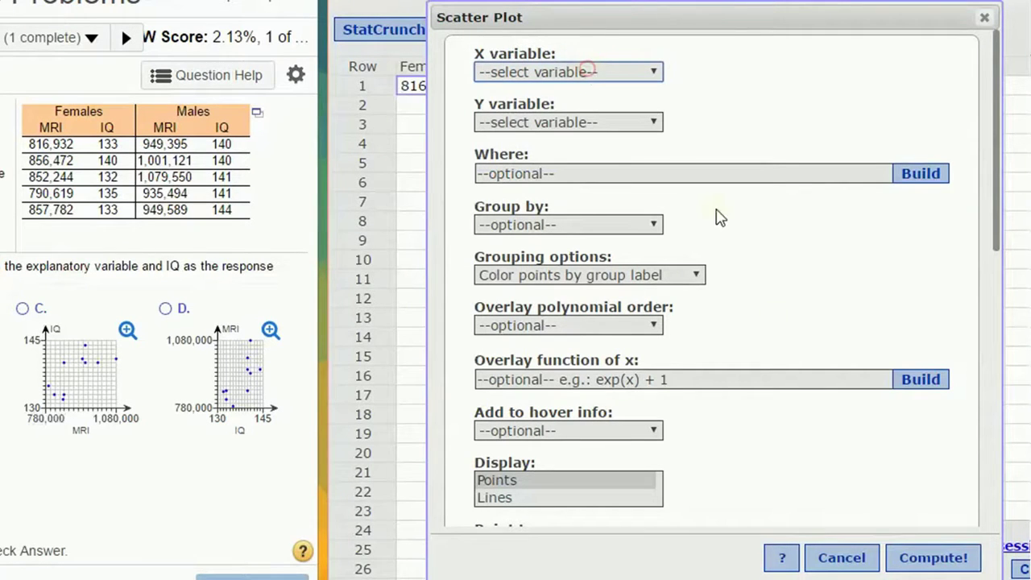
{"action": "left_click", "coordinate": [843, 558]}
- Move the five rows of Males_MRI and Males_IQ data beneath the females' data, into rows 6 to 10 of Females_MRI and Females_IQ
{"action": "left_click", "coordinate": [597, 88]}
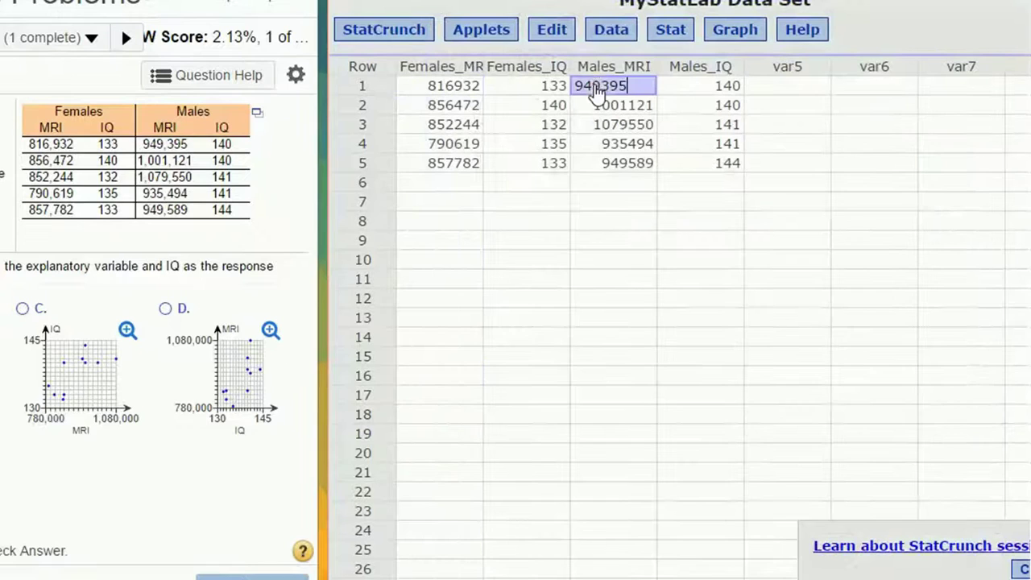
{"action": "left_click", "coordinate": [707, 165], "text": "shift"}
{"action": "key", "text": "ctrl+c"}
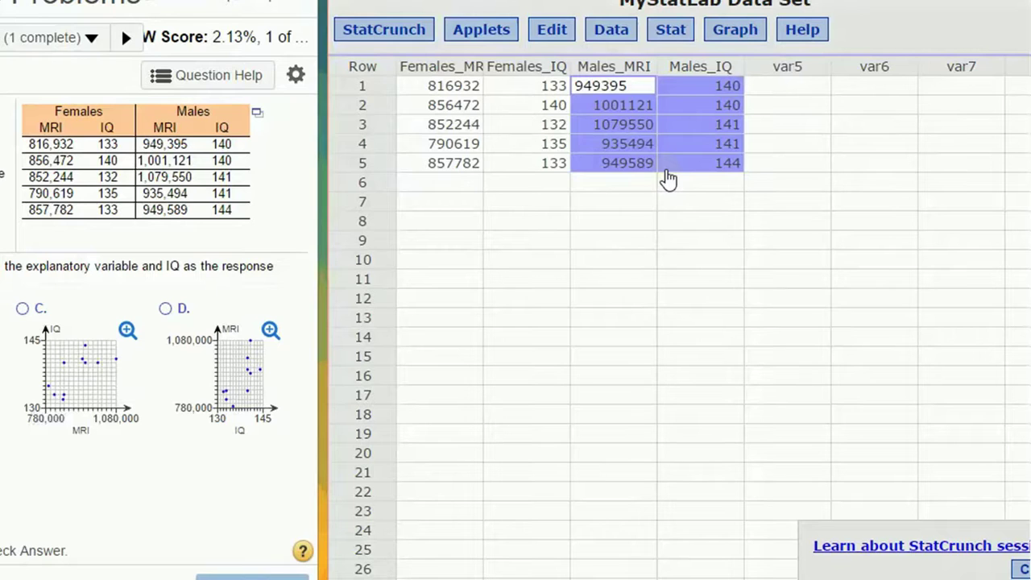
{"action": "key", "text": "Delete"}
{"action": "left_click", "coordinate": [430, 182]}
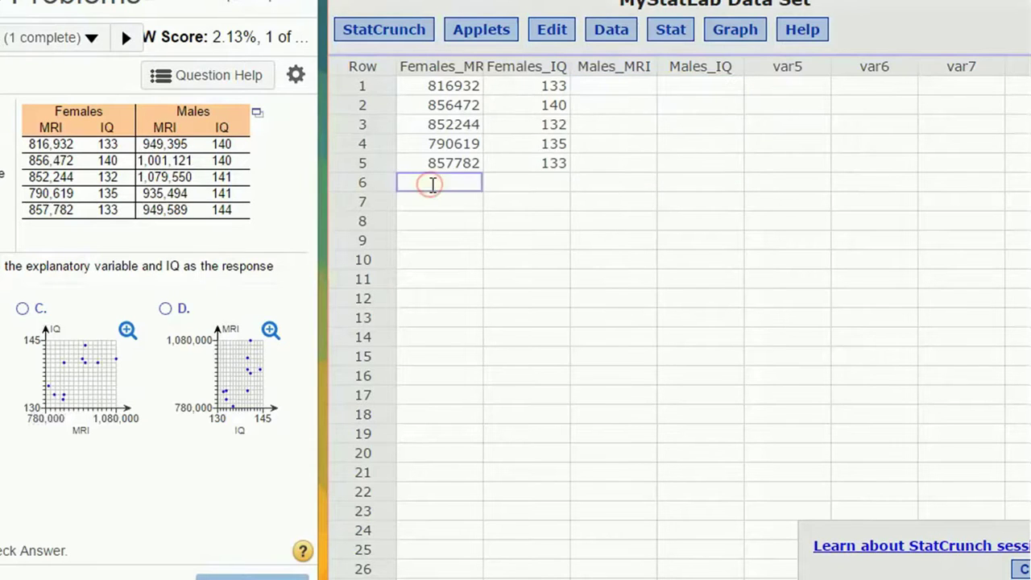
{"action": "key", "text": "ctrl+v"}
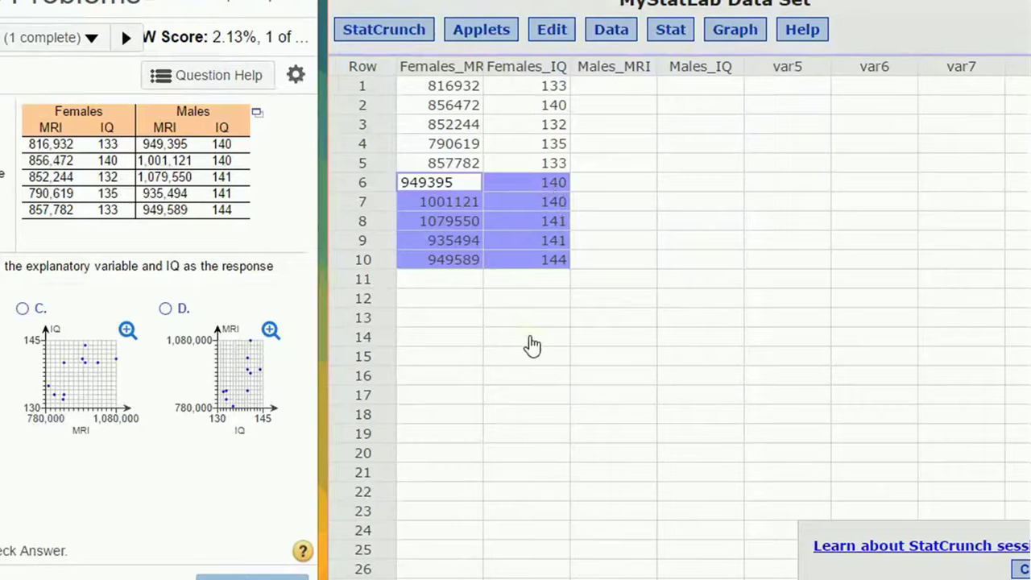
- Create a scatter plot with Females_MRI as the X variable and Females_IQ as the Y variable, and move it clear of the question
{"action": "left_click", "coordinate": [658, 33]}
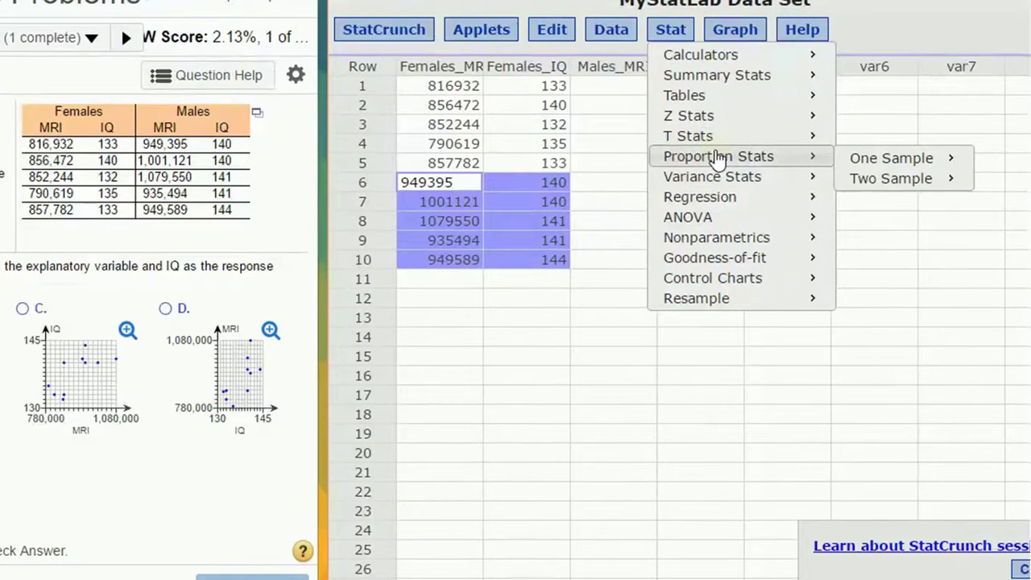
{"action": "left_click", "coordinate": [741, 32]}
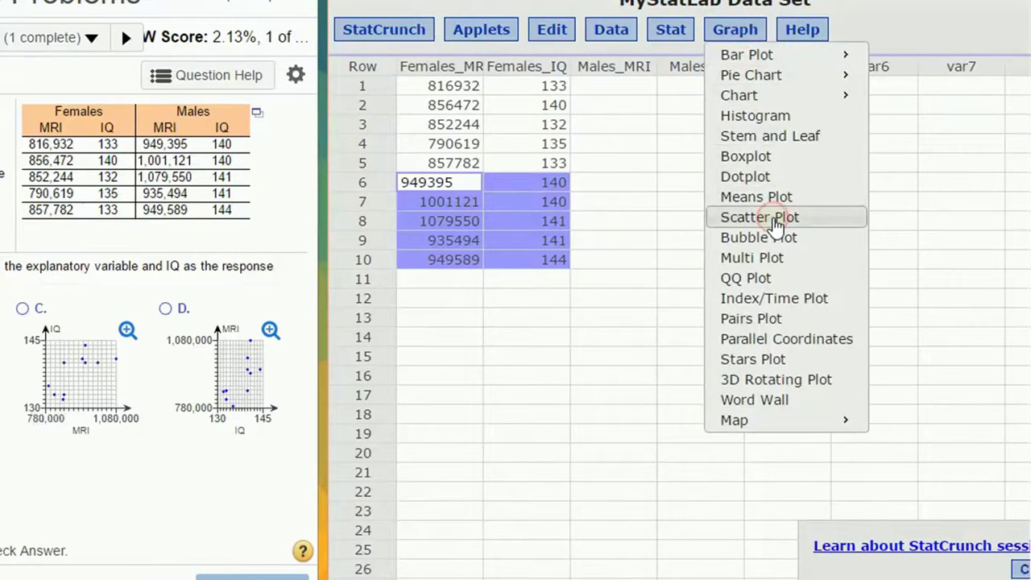
{"action": "left_click", "coordinate": [776, 226]}
{"action": "left_click", "coordinate": [547, 73]}
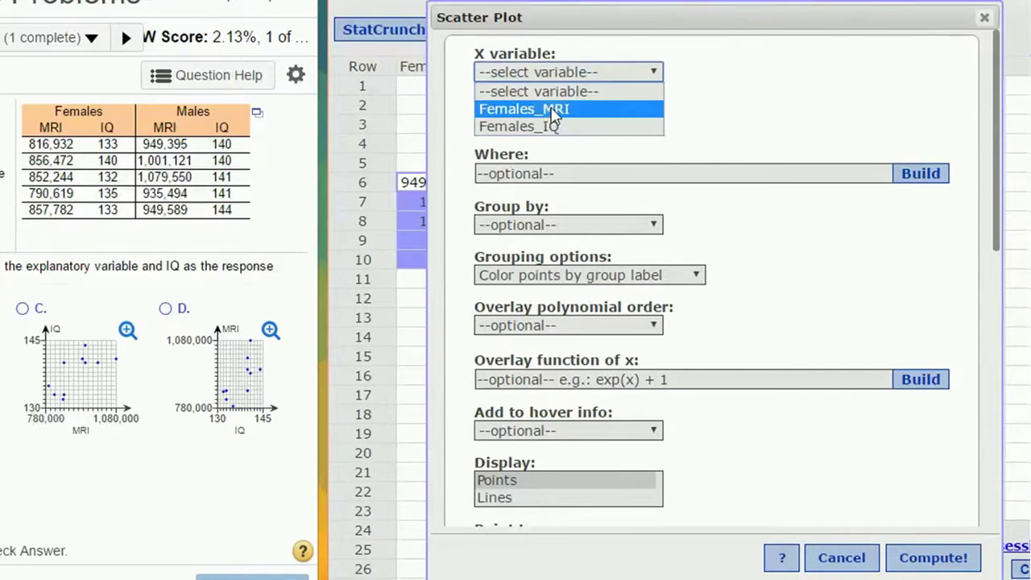
{"action": "left_click", "coordinate": [552, 109]}
{"action": "left_click", "coordinate": [556, 122]}
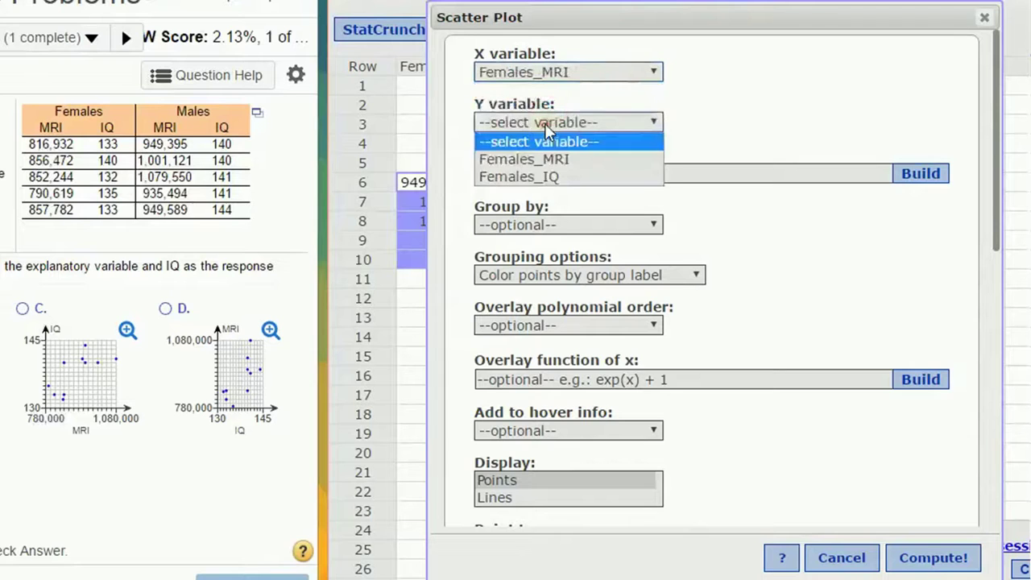
{"action": "left_click", "coordinate": [541, 175]}
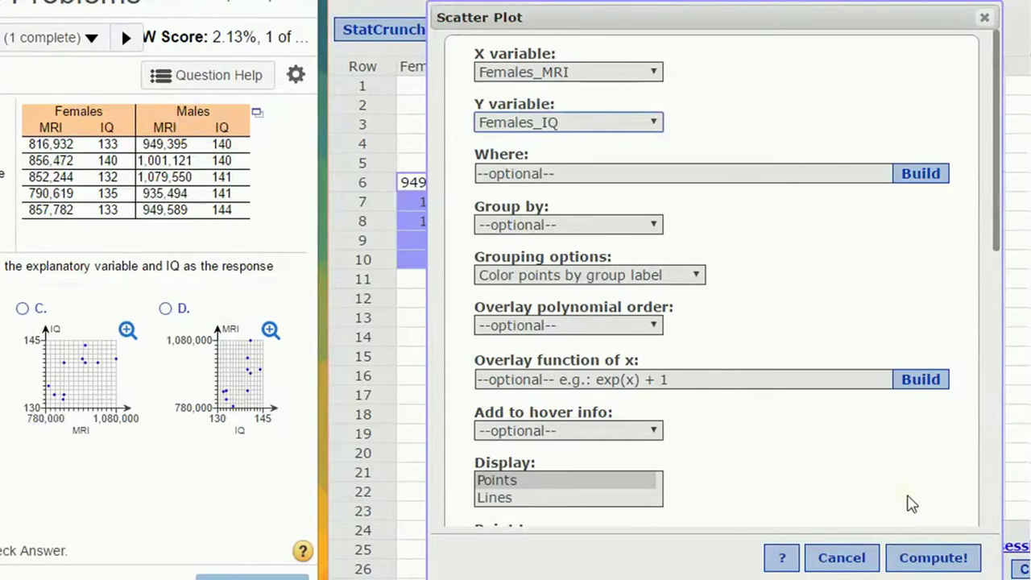
{"action": "left_click", "coordinate": [917, 568]}
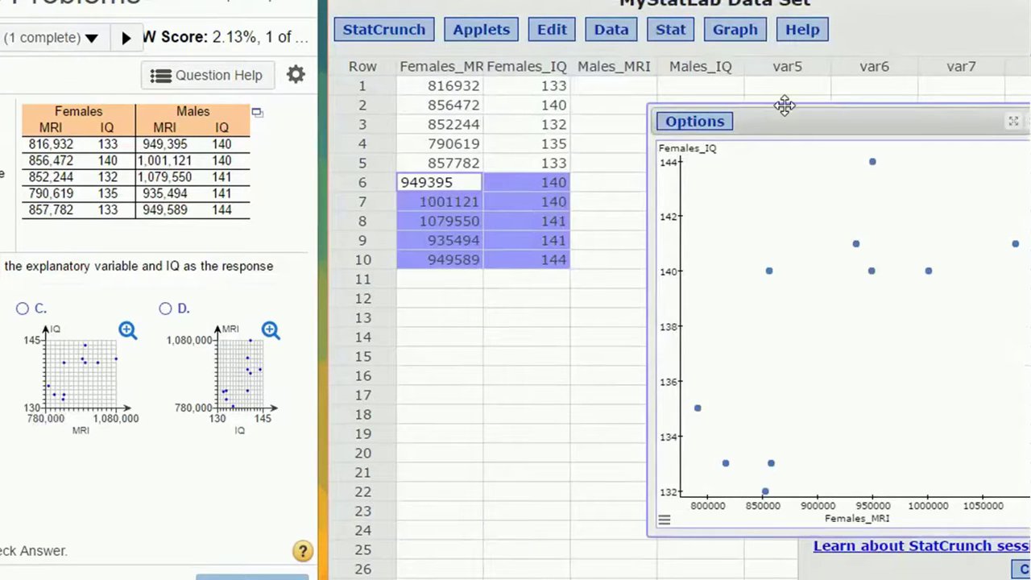
{"action": "left_click_drag", "start_coordinate": [790, 121], "coordinate": [577, 93]}
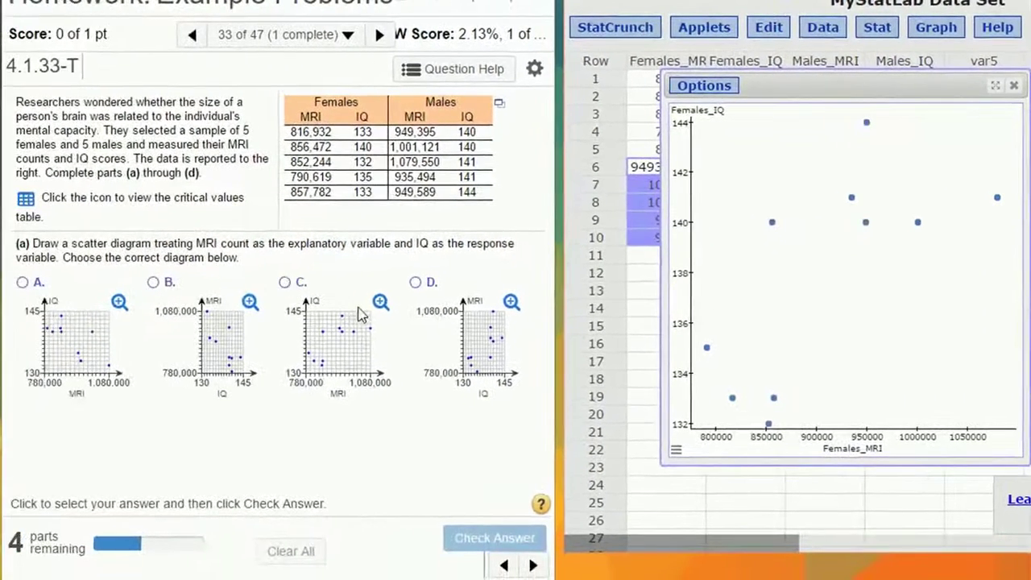
- Compare enlarged diagram C with the scatter plot, then choose answer C for part (a) and submit it
{"action": "left_click", "coordinate": [380, 301]}
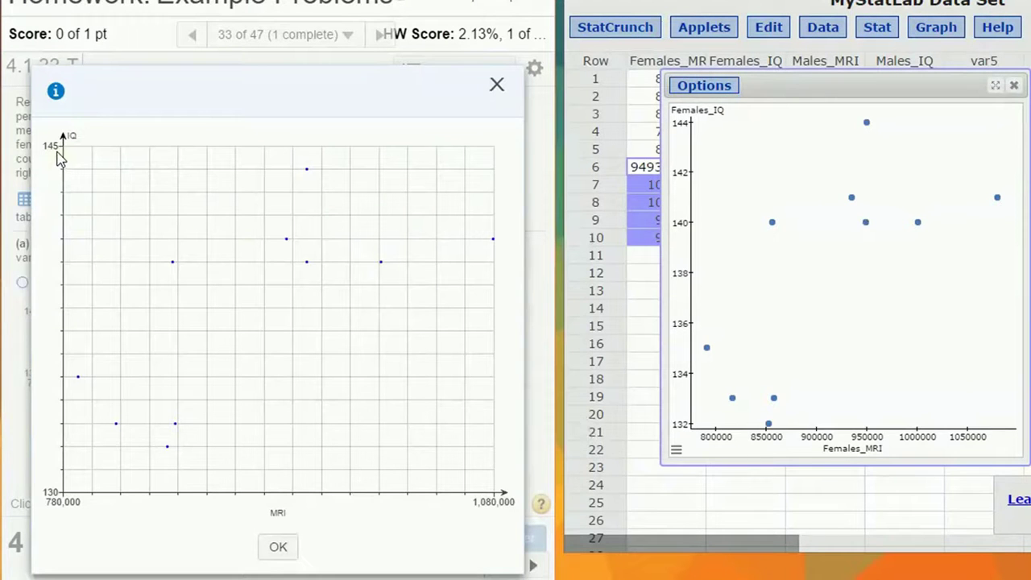
{"action": "left_click", "coordinate": [280, 548]}
{"action": "left_click", "coordinate": [285, 282]}
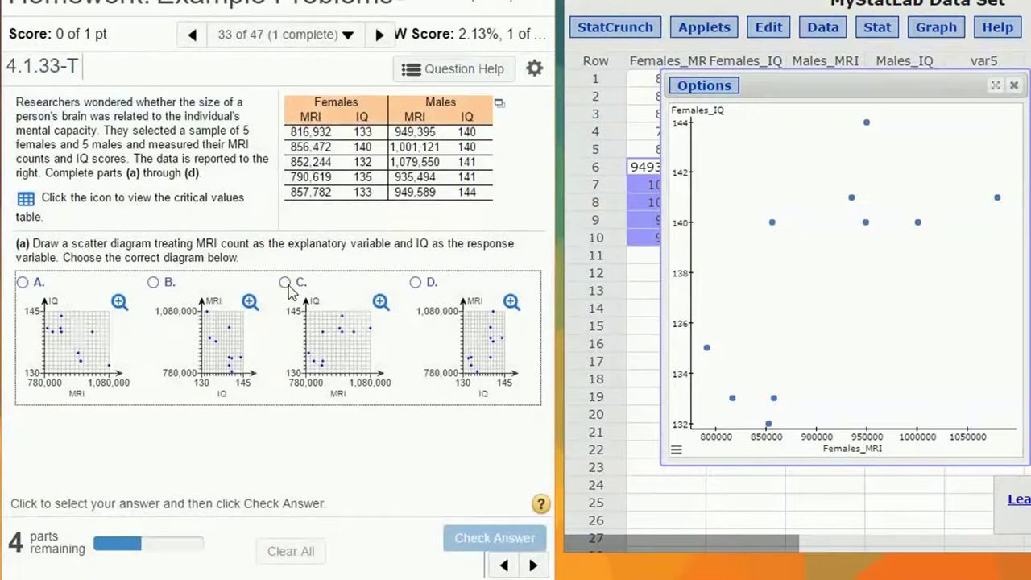
{"action": "left_click", "coordinate": [473, 538]}
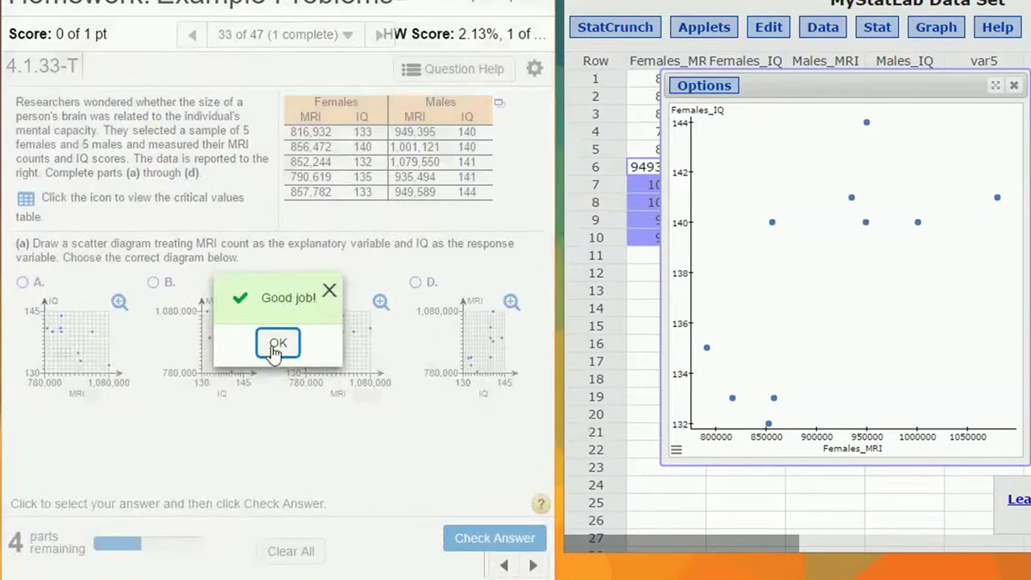
{"action": "left_click", "coordinate": [278, 344]}
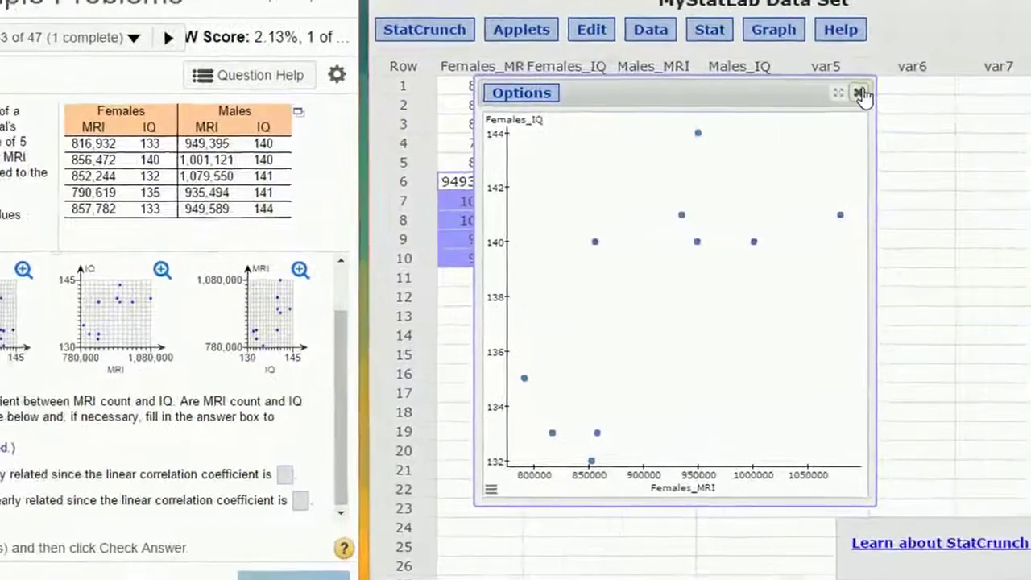
- Close the scatter plot and compute the correlation between the Females_MRI and Females_IQ columns
{"action": "left_click", "coordinate": [1013, 84]}
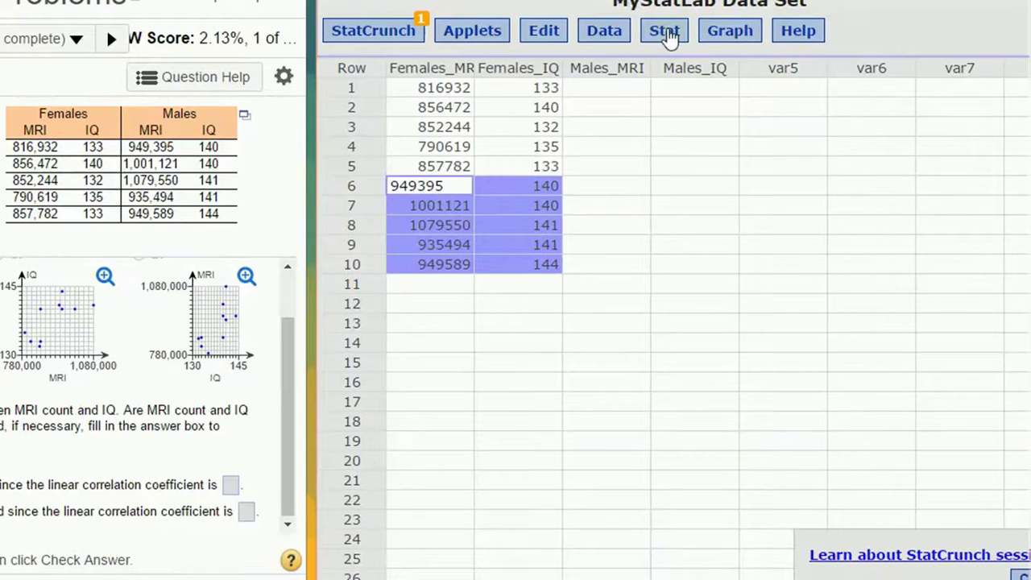
{"action": "left_click", "coordinate": [666, 32]}
{"action": "mouse_move", "coordinate": [693, 77]}
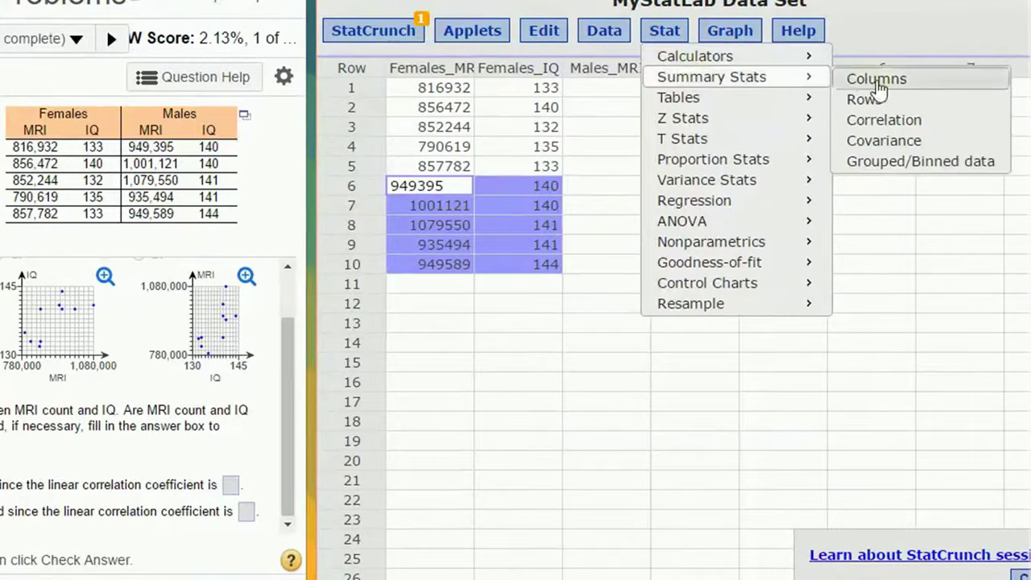
{"action": "left_click", "coordinate": [911, 123]}
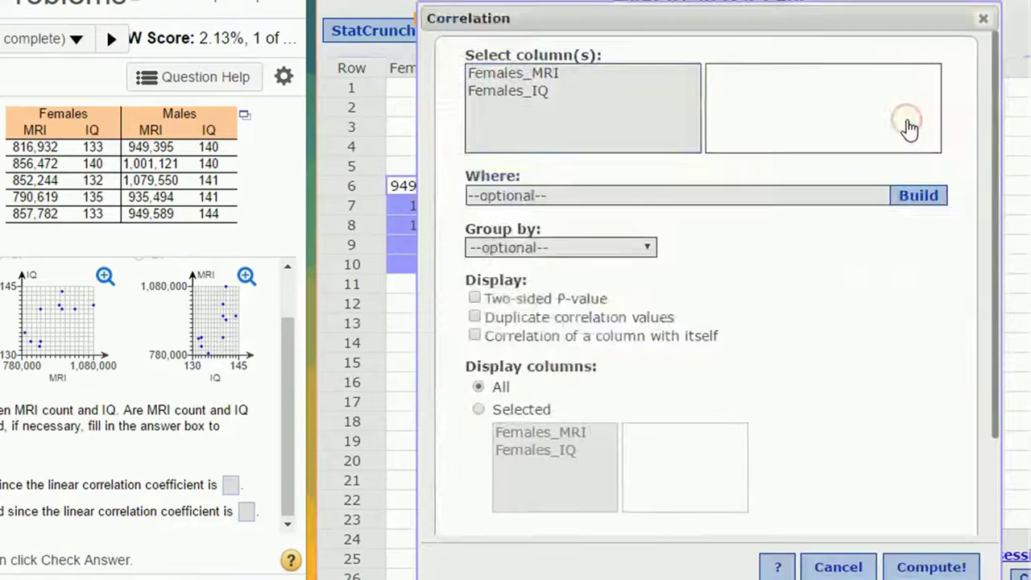
{"action": "left_click", "coordinate": [522, 74]}
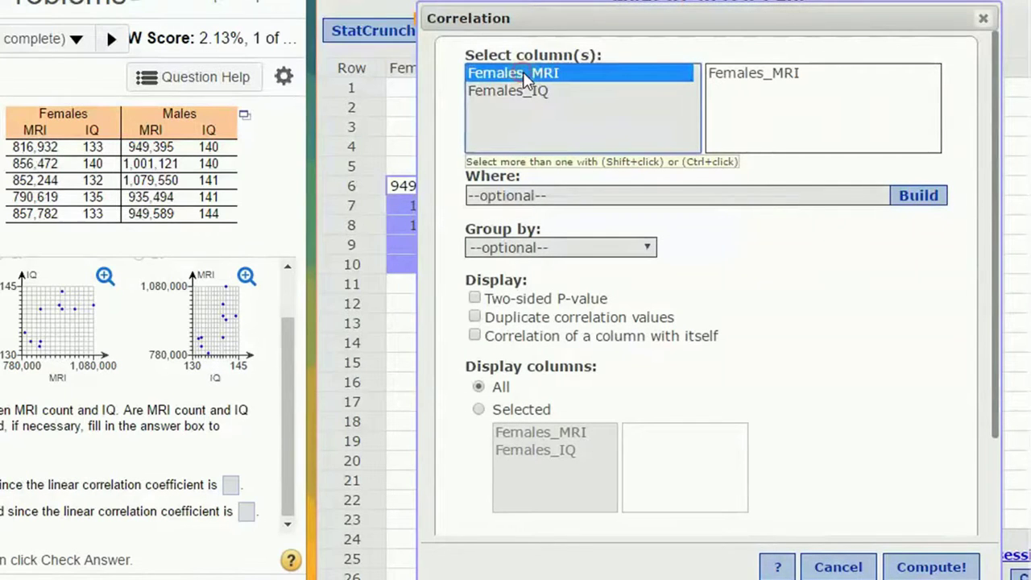
{"action": "left_click", "coordinate": [519, 92], "text": "ctrl"}
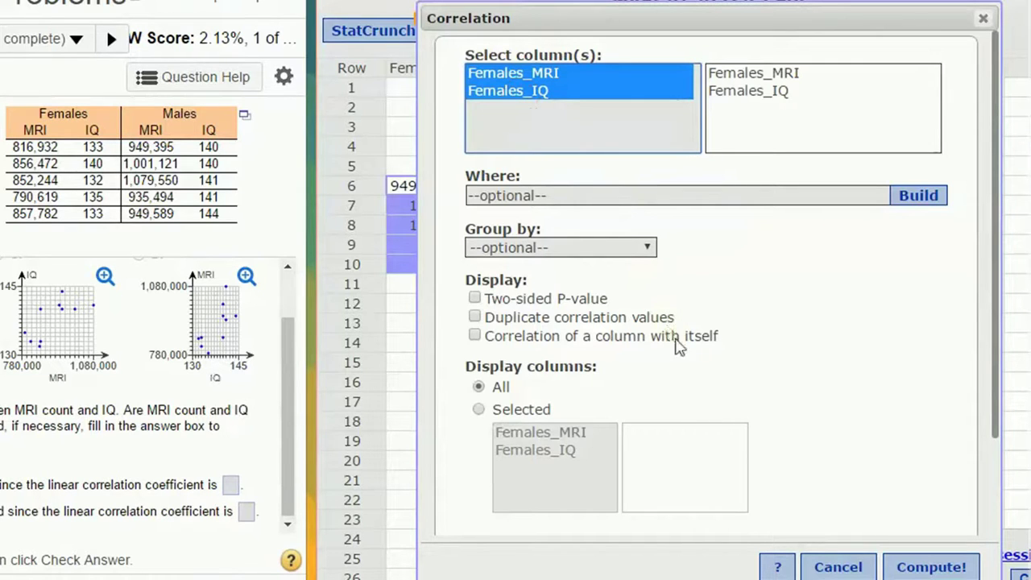
{"action": "left_click", "coordinate": [931, 568]}
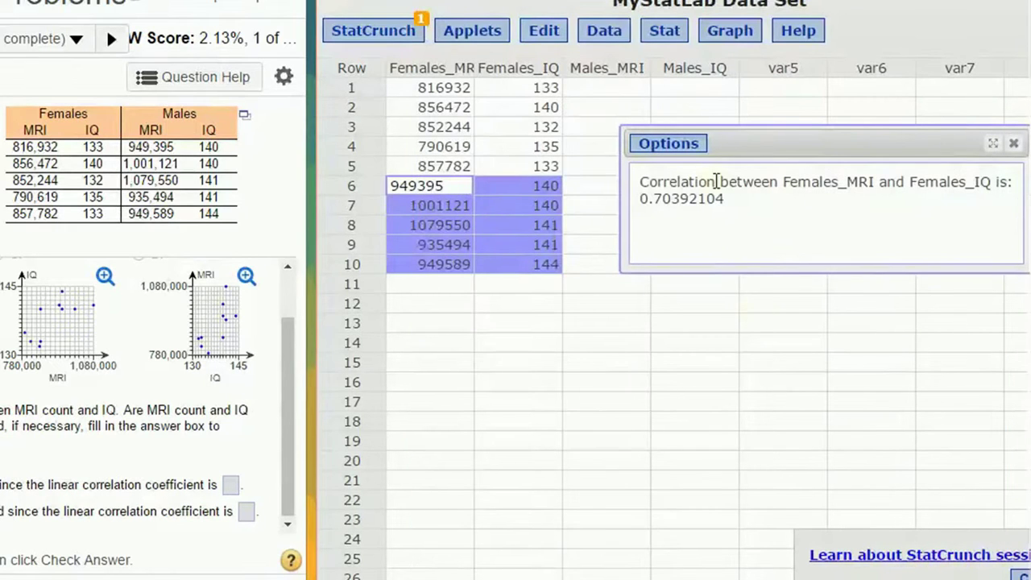
{"action": "left_click_drag", "start_coordinate": [780, 147], "coordinate": [581, 117]}
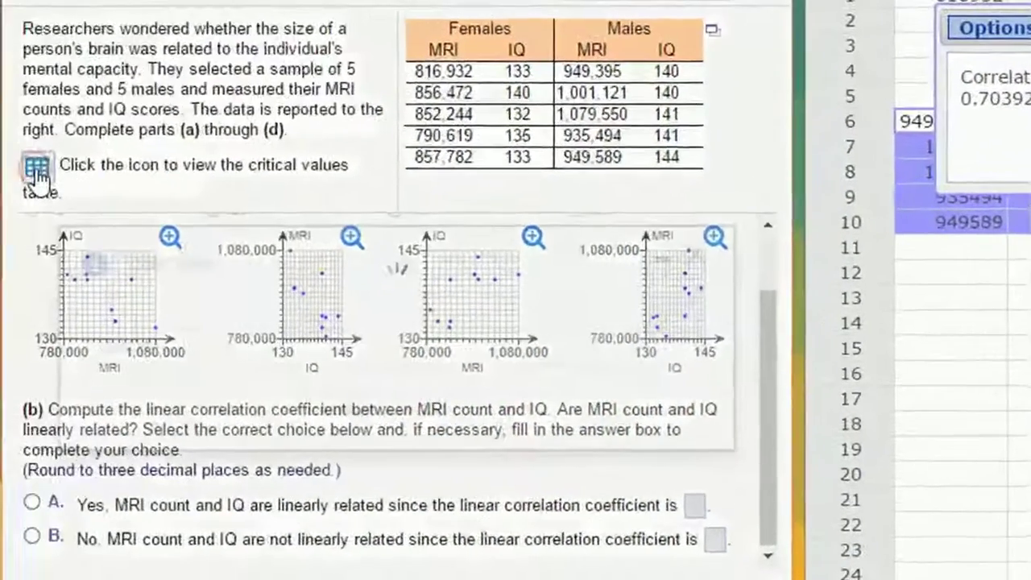
- Consult the critical values table, choose answer A for part (b) with a linear correlation coefficient of .704, and submit it
{"action": "left_click", "coordinate": [34, 169]}
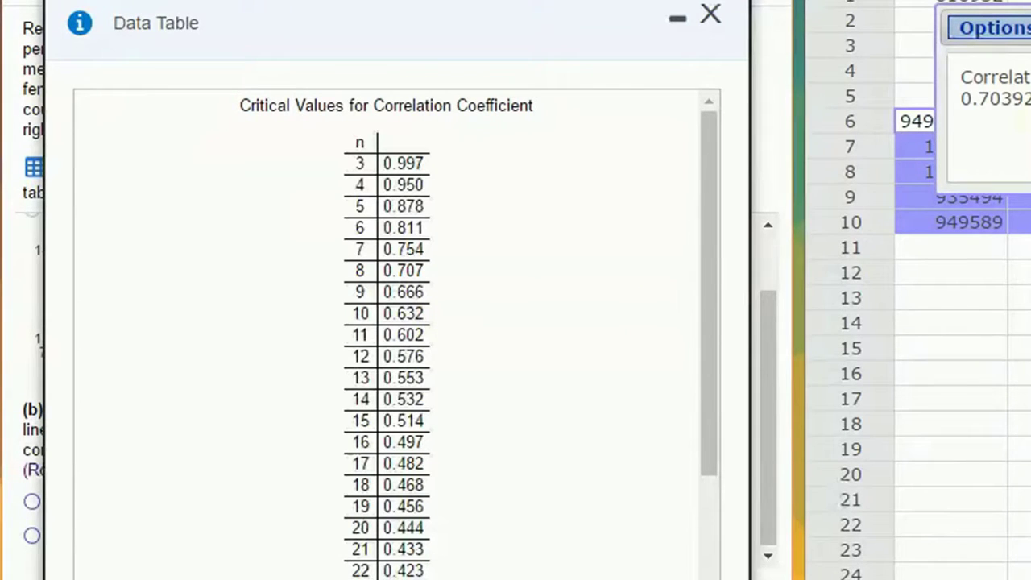
{"action": "left_click", "coordinate": [711, 16]}
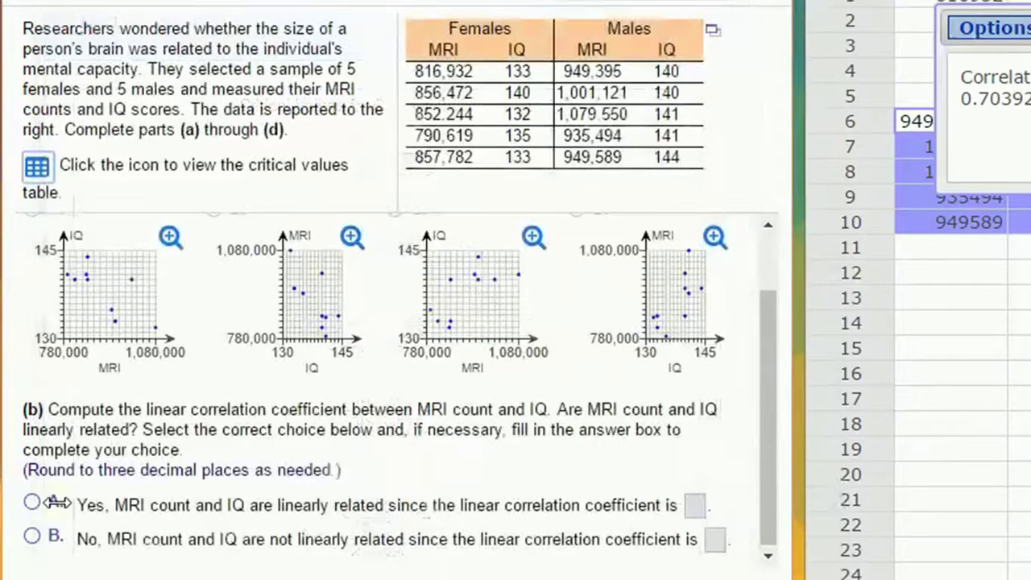
{"action": "left_click", "coordinate": [32, 504]}
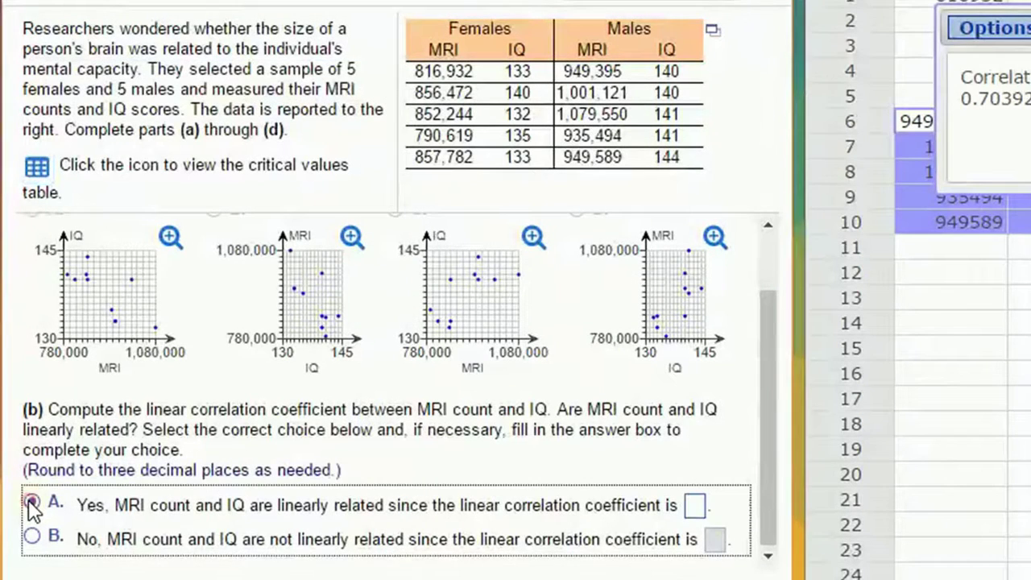
{"action": "left_click", "coordinate": [697, 503]}
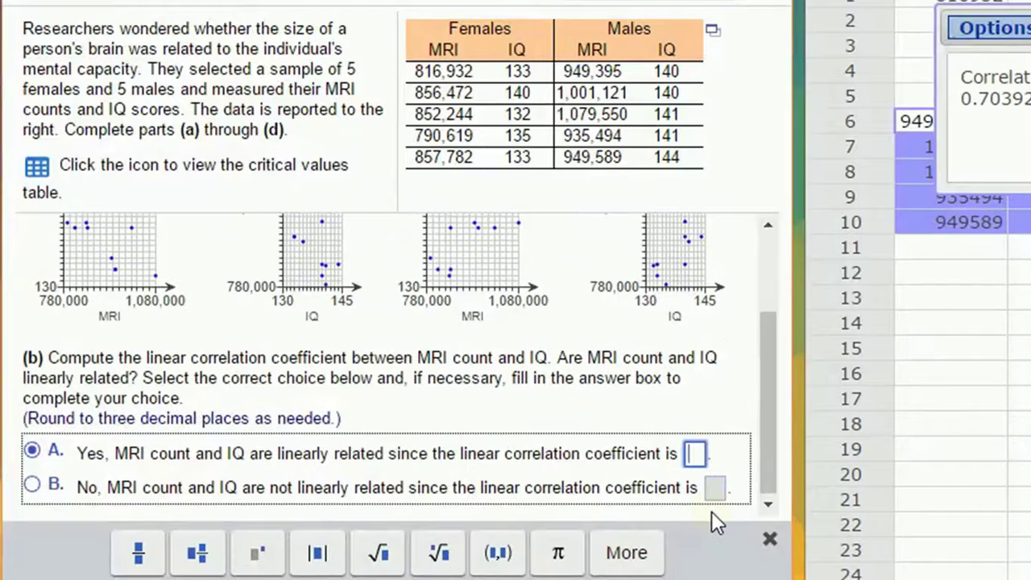
{"action": "type", "text": ".704"}
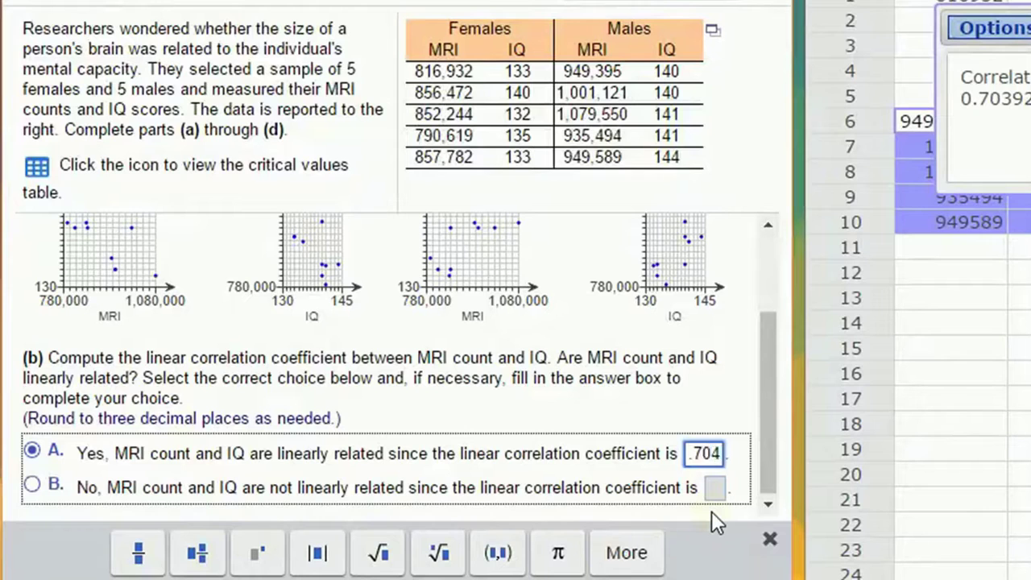
{"action": "key", "text": "Return"}
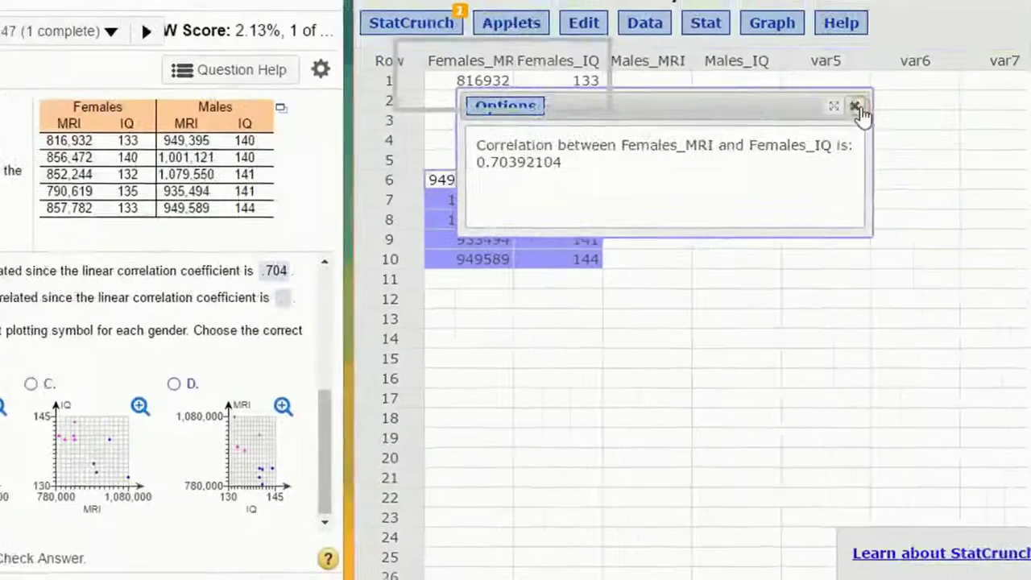
- Close the correlation result and rename the emptied Males_MRI column to Sex
{"action": "left_click", "coordinate": [857, 108]}
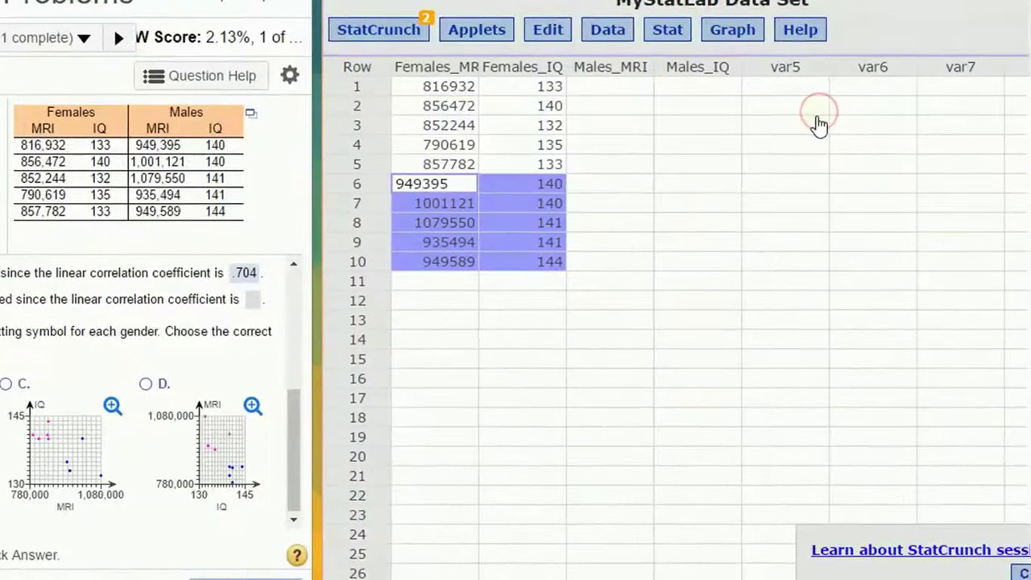
{"action": "left_click", "coordinate": [613, 95]}
{"action": "left_click", "coordinate": [605, 65]}
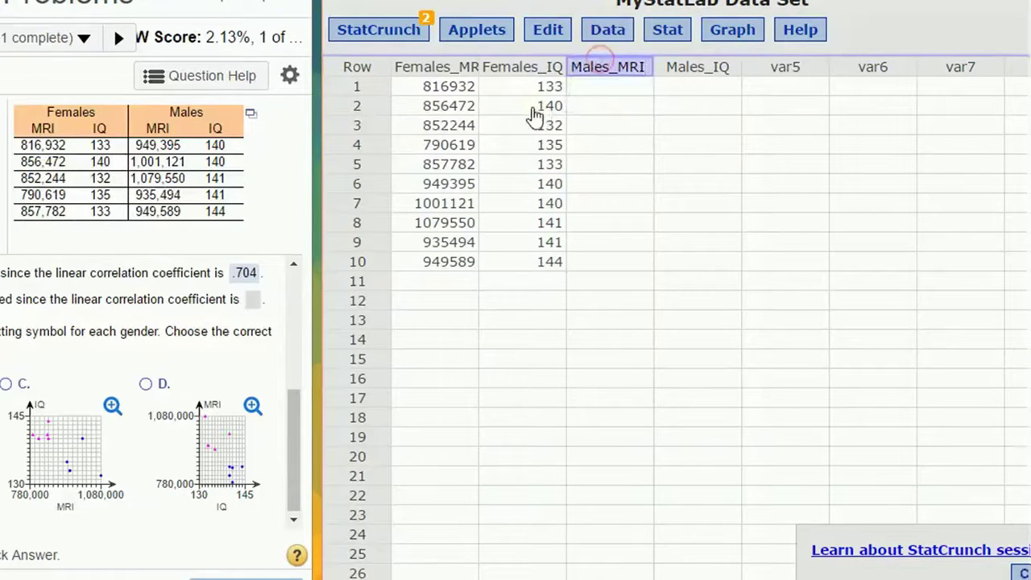
{"action": "key", "text": "BackSpace"}
{"action": "key", "text": "BackSpace"}
{"action": "key", "text": "BackSpace"}
{"action": "key", "text": "BackSpace"}
{"action": "key", "text": "BackSpace"}
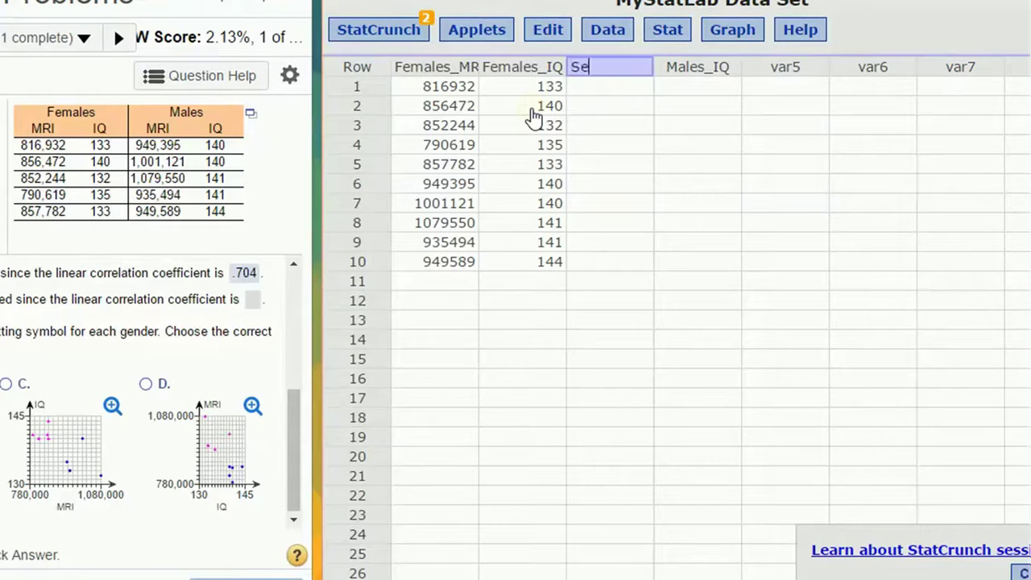
{"action": "key", "text": "Return"}
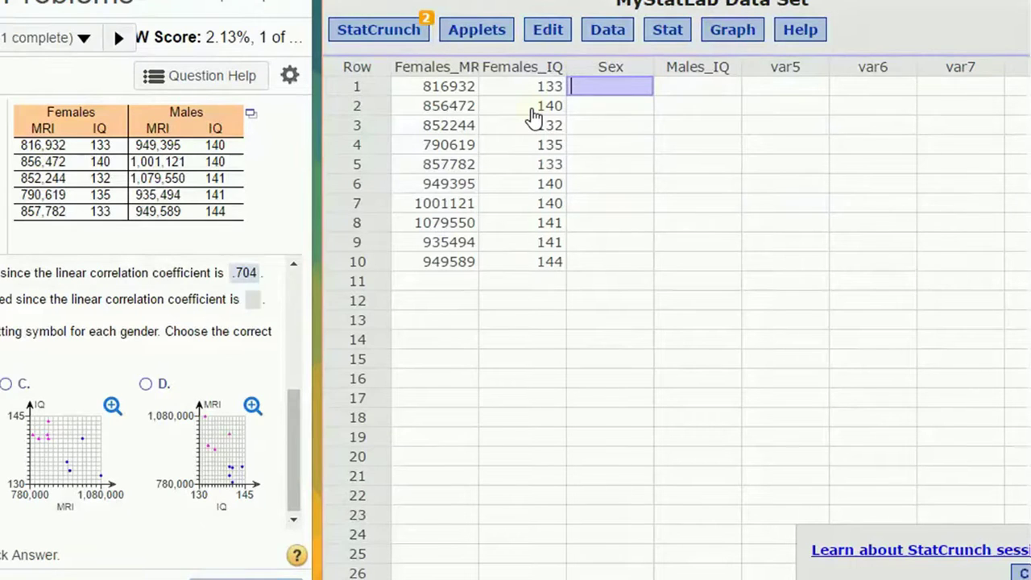
- Enter F in the Sex column for the five female rows, 1 to 5
{"action": "type", "text": "F"}
{"action": "key", "text": "Return"}
{"action": "type", "text": "F"}
{"action": "key", "text": "Return"}
{"action": "type", "text": "F"}
{"action": "key", "text": "Return"}
{"action": "type", "text": "F"}
{"action": "key", "text": "Return"}
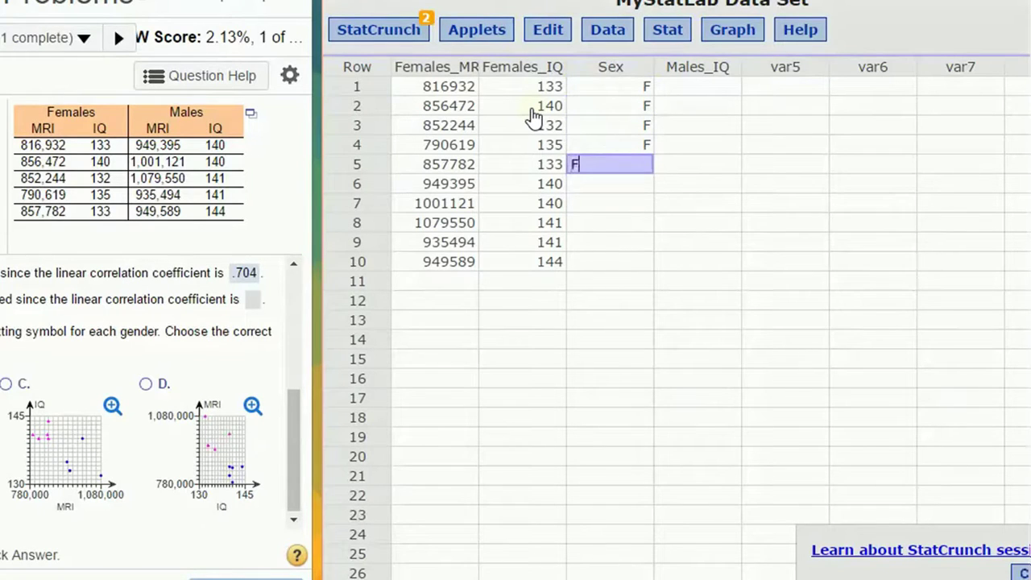
{"action": "key", "text": "Return"}
- Enter M in the Sex column for the five male rows, 6 to 10, and correct the extra letters in row 7
{"action": "type", "text": "M"}
{"action": "key", "text": "Return"}
{"action": "key", "text": "Up"}
{"action": "key", "text": "Return"}
{"action": "key", "text": "Up"}
{"action": "type", "text": "m"}
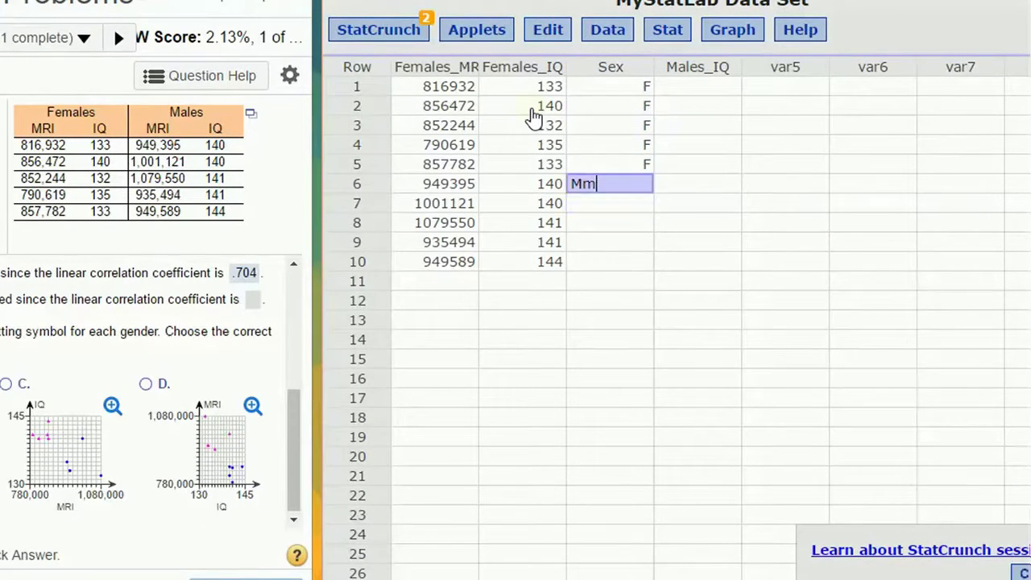
{"action": "key", "text": "Return"}
{"action": "key", "text": "Return"}
{"action": "type", "text": "M"}
{"action": "key", "text": "Return"}
{"action": "key", "text": "Up"}
{"action": "key", "text": "Up"}
{"action": "type", "text": "M"}
{"action": "key", "text": "Return"}
{"action": "type", "text": "M"}
{"action": "key", "text": "Return"}
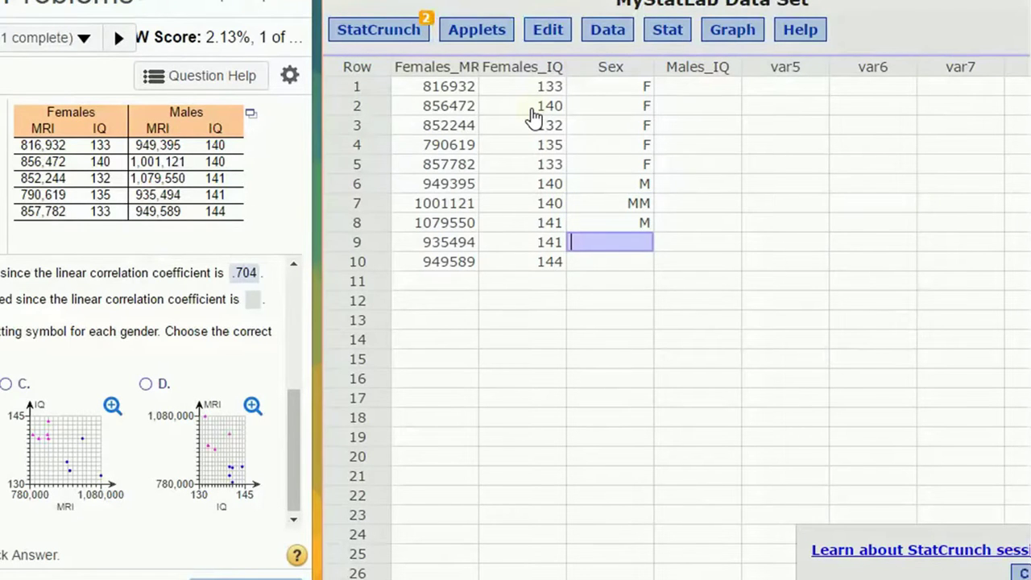
{"action": "type", "text": "M"}
{"action": "key", "text": "Return"}
{"action": "key", "text": "Up"}
{"action": "key", "text": "Up"}
{"action": "key", "text": "Up"}
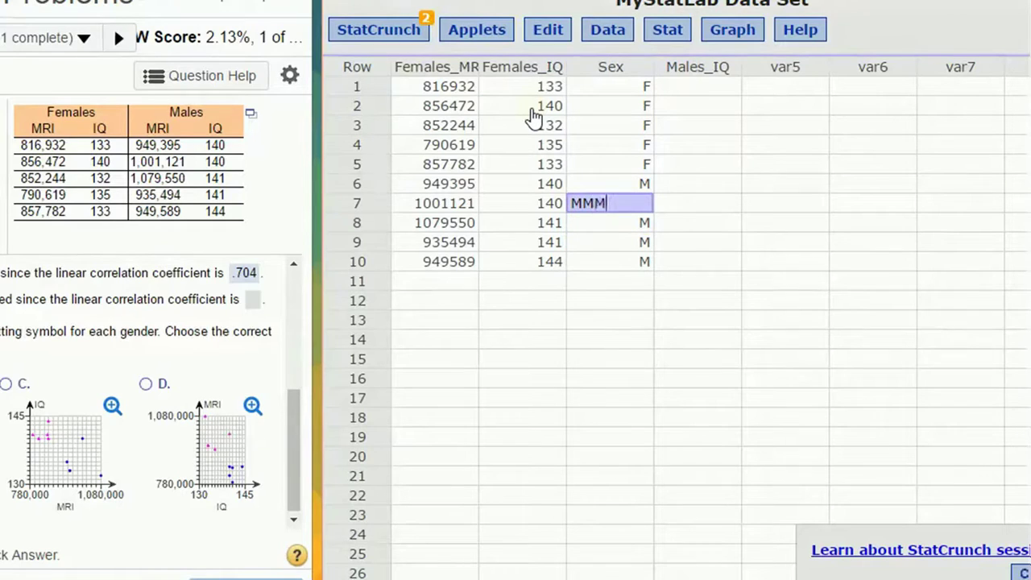
- Rename the Females_MRI column to MRI and the Females_IQ column to IQ
{"action": "left_click", "coordinate": [442, 70]}
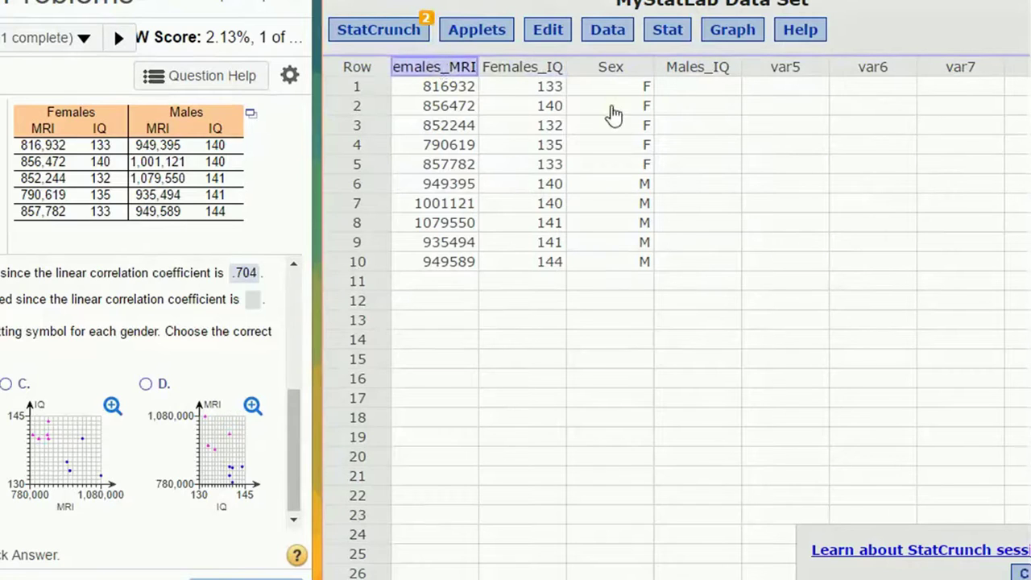
{"action": "left_click_drag", "start_coordinate": [394, 69], "coordinate": [451, 68]}
{"action": "key", "text": "BackSpace"}
{"action": "key", "text": "BackSpace"}
{"action": "left_click", "coordinate": [548, 71]}
{"action": "left_click_drag", "start_coordinate": [551, 68], "coordinate": [483, 69]}
{"action": "key", "text": "BackSpace"}
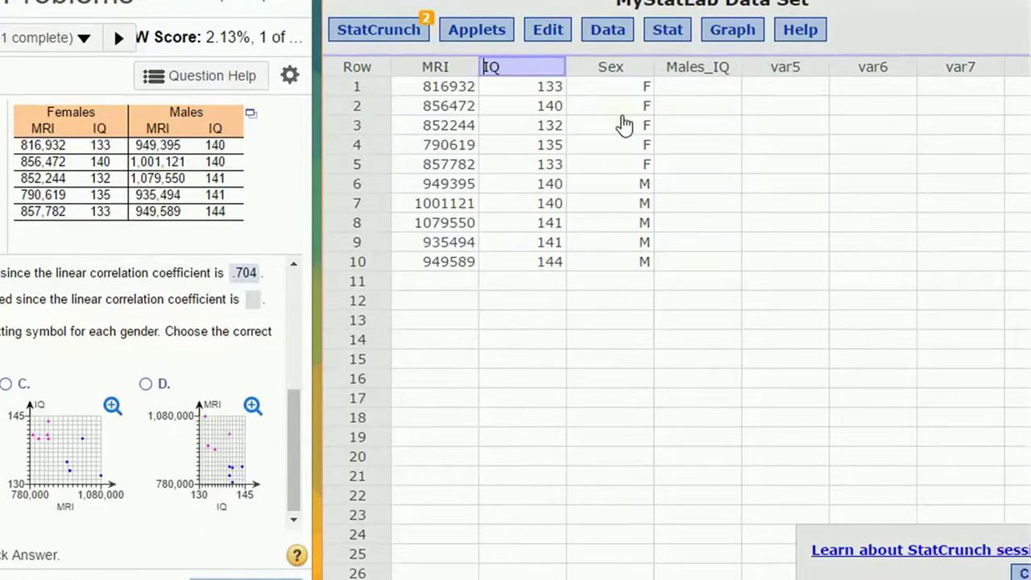
- Set up a scatter plot with MRI as the X variable and IQ as the Y variable
{"action": "left_click", "coordinate": [725, 32]}
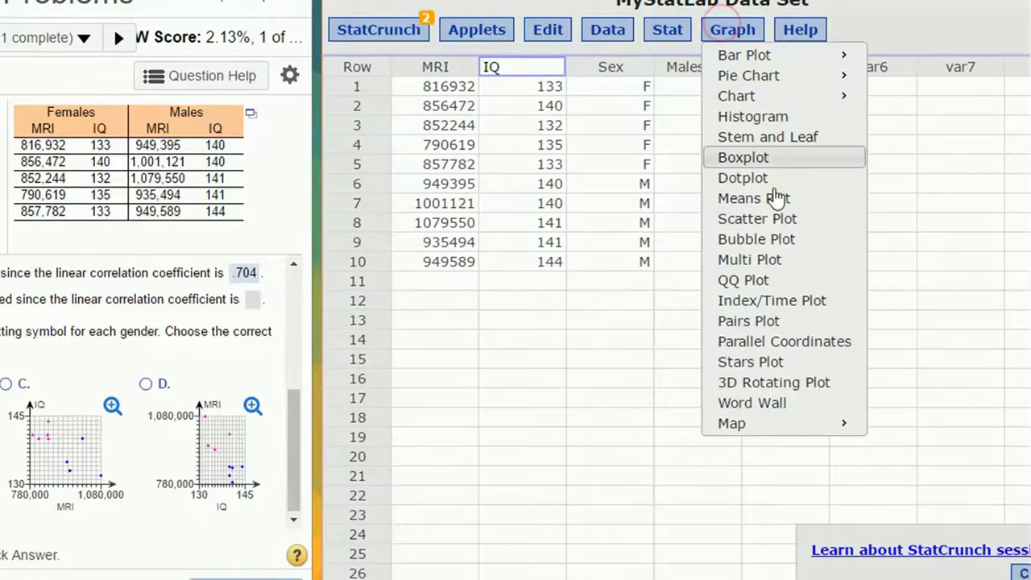
{"action": "left_click", "coordinate": [780, 222]}
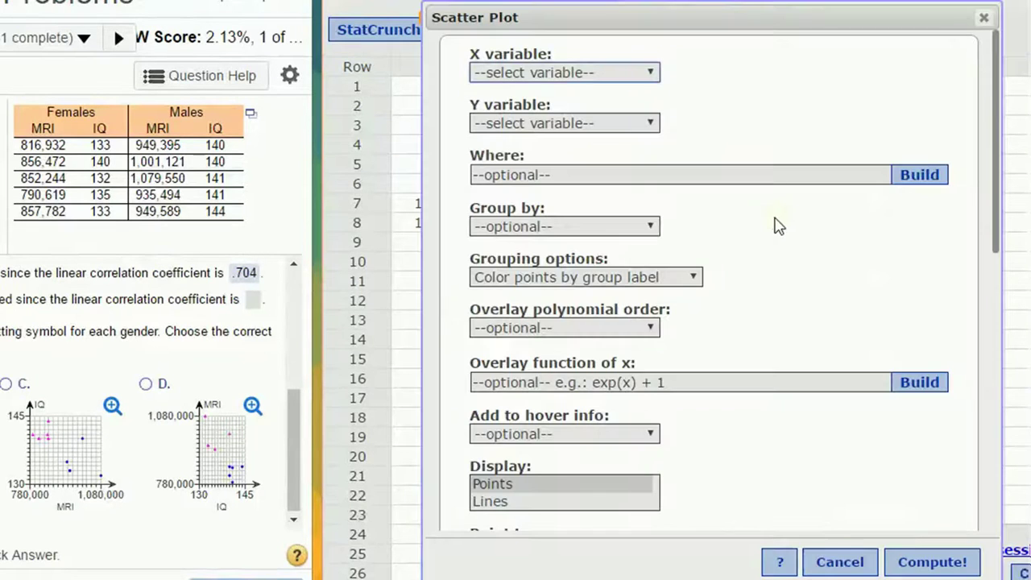
{"action": "left_click", "coordinate": [509, 74]}
{"action": "left_click", "coordinate": [490, 110]}
{"action": "left_click", "coordinate": [507, 124]}
{"action": "left_click", "coordinate": [488, 177]}
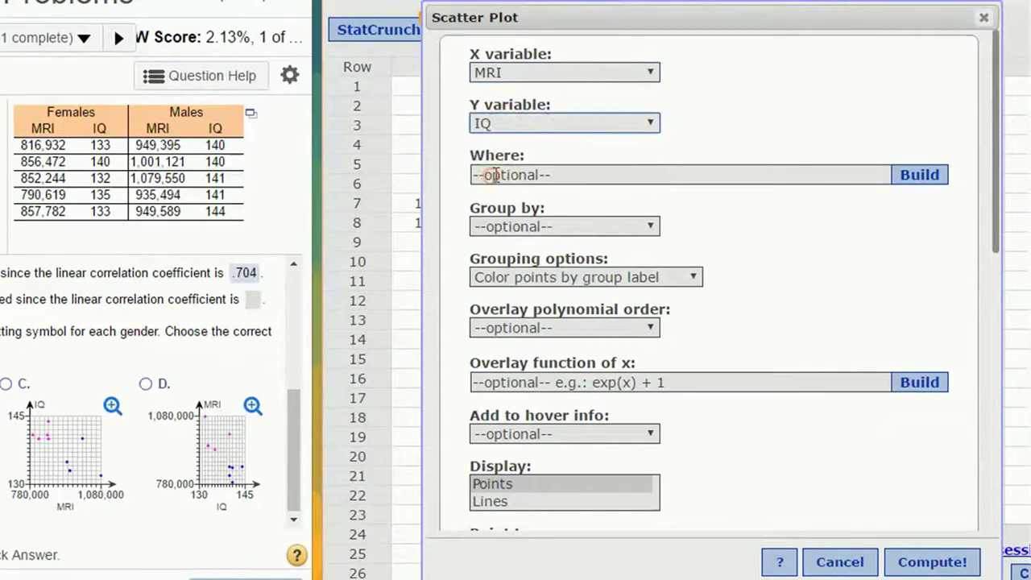
- Group the scatter plot by Sex, keep the points colored by group label, and compute it
{"action": "left_click", "coordinate": [652, 229]}
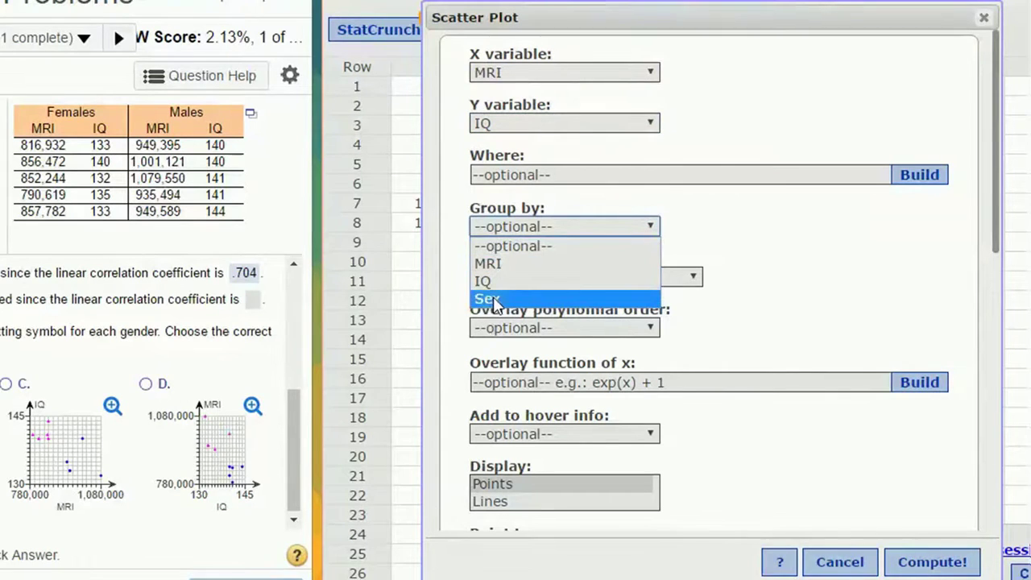
{"action": "left_click", "coordinate": [493, 301]}
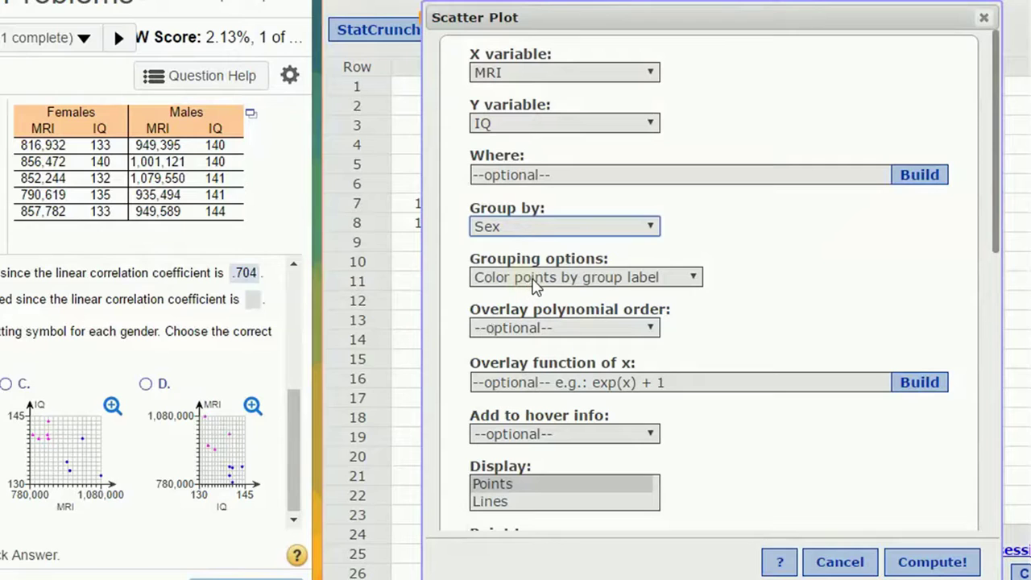
{"action": "left_click", "coordinate": [684, 277]}
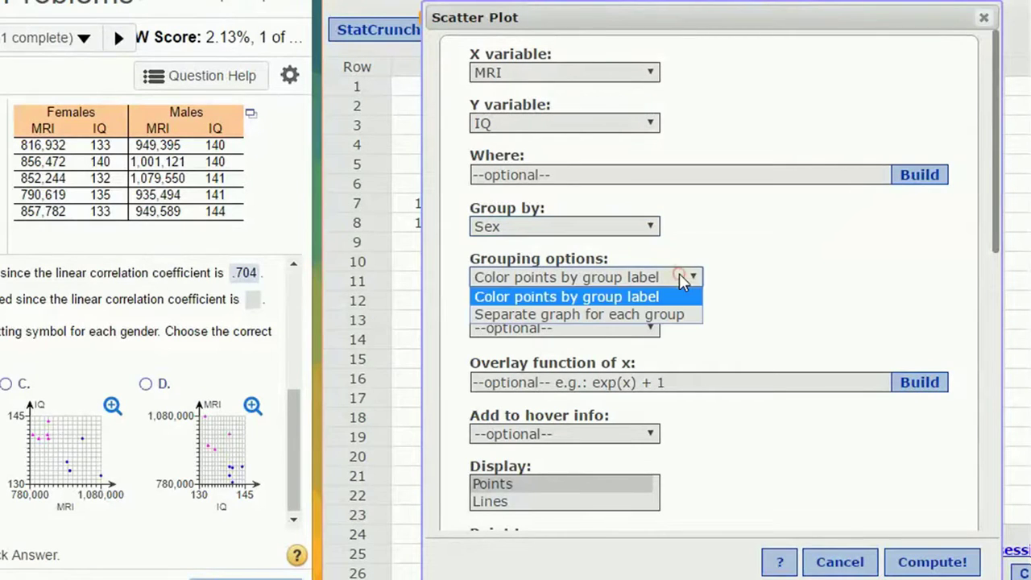
{"action": "left_click", "coordinate": [681, 277]}
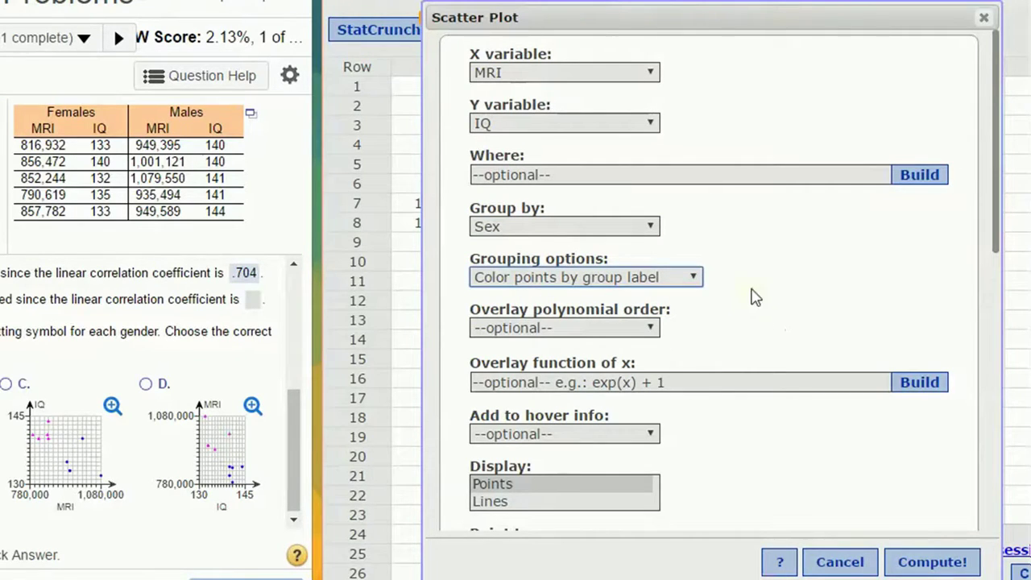
{"action": "scroll", "coordinate": [761, 301], "scroll_direction": "down", "scroll_amount": 1}
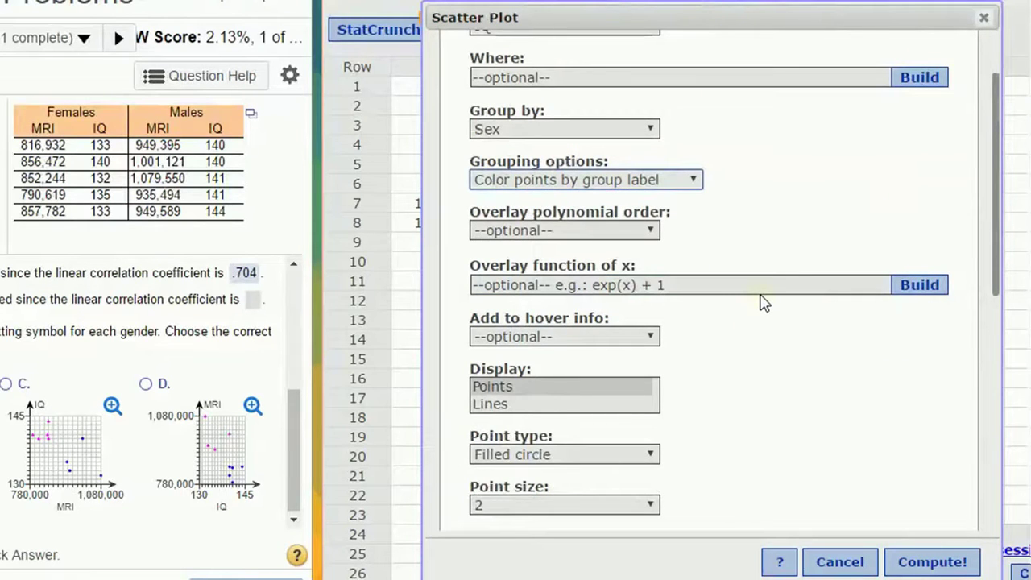
{"action": "scroll", "coordinate": [761, 301], "scroll_direction": "down", "scroll_amount": 4}
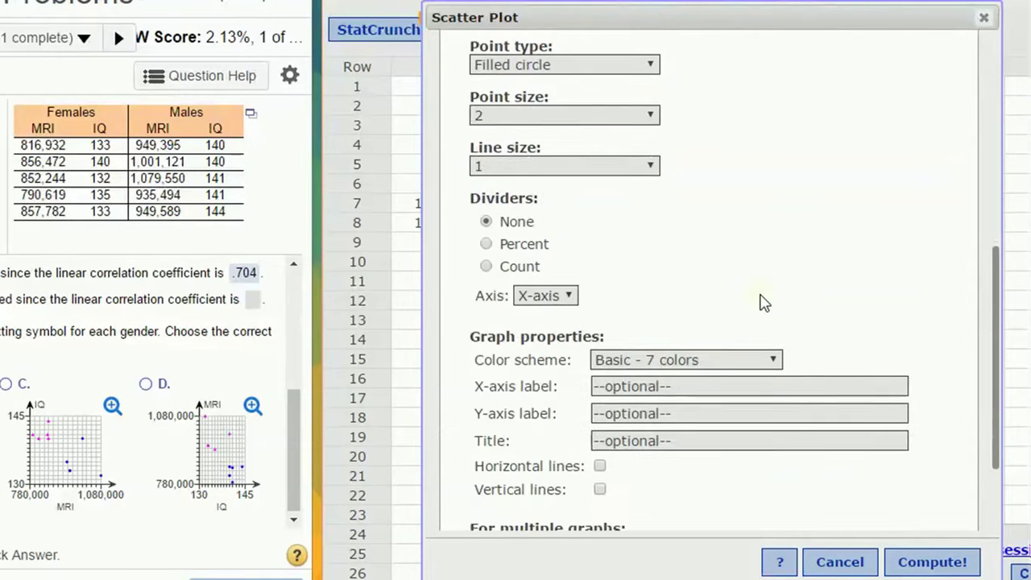
{"action": "scroll", "coordinate": [761, 301], "scroll_direction": "up", "scroll_amount": 5}
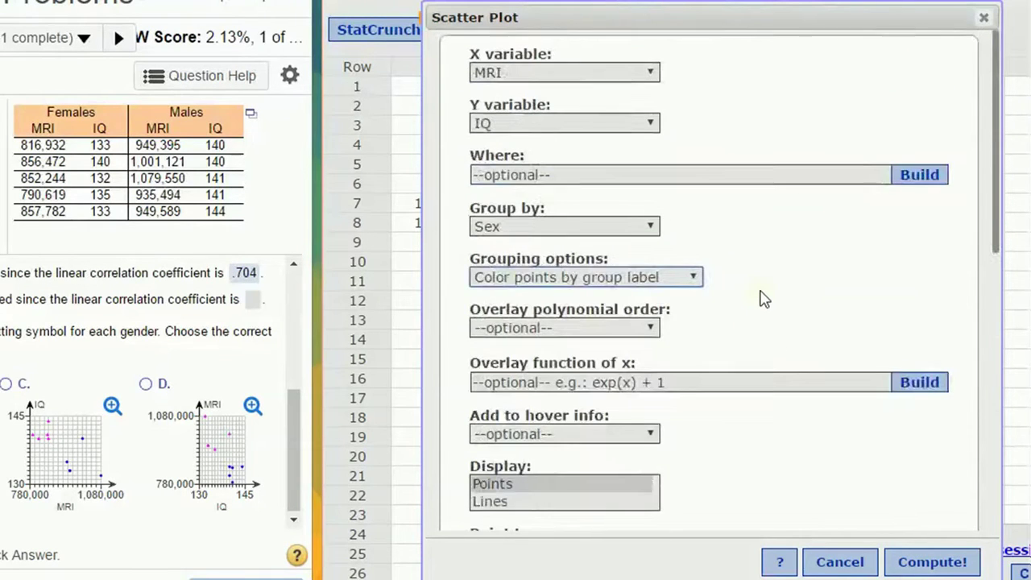
{"action": "left_click", "coordinate": [933, 564]}
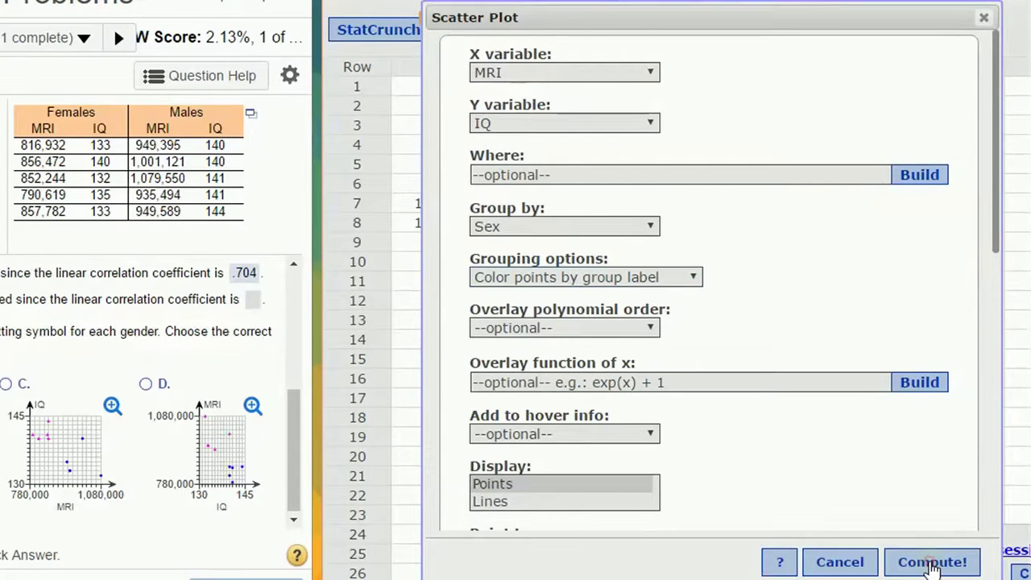
- Enlarge diagram B to compare it with the grouped scatter plot, then choose answer B for part (c) and submit it
{"action": "left_click_drag", "start_coordinate": [792, 161], "coordinate": [653, 110]}
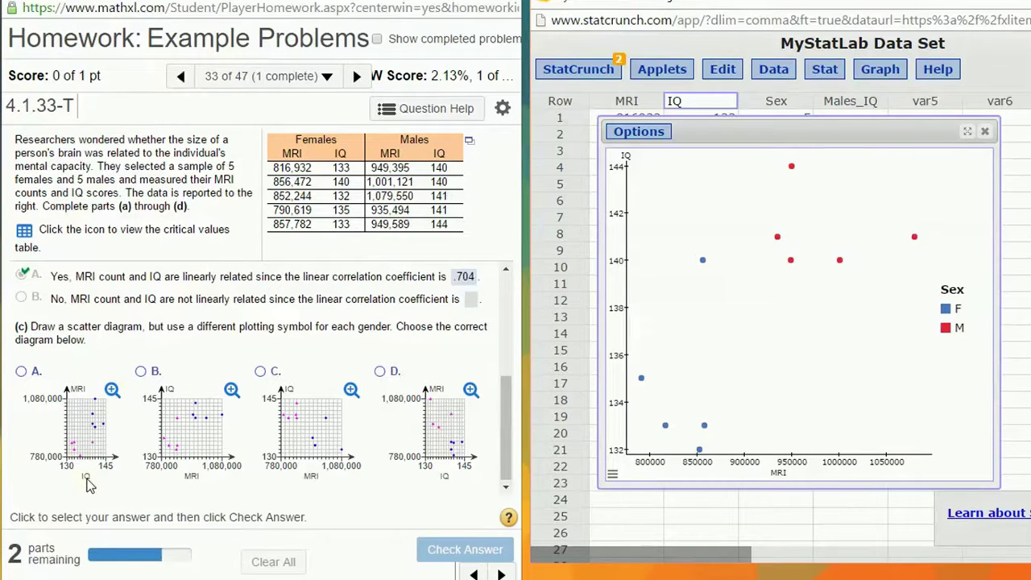
{"action": "left_click", "coordinate": [231, 392]}
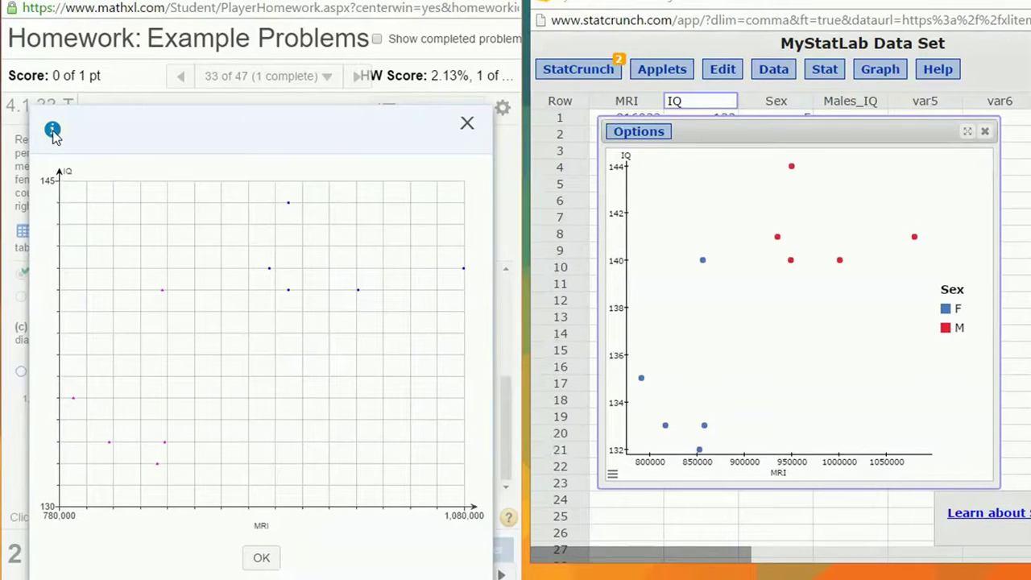
{"action": "left_click", "coordinate": [261, 557]}
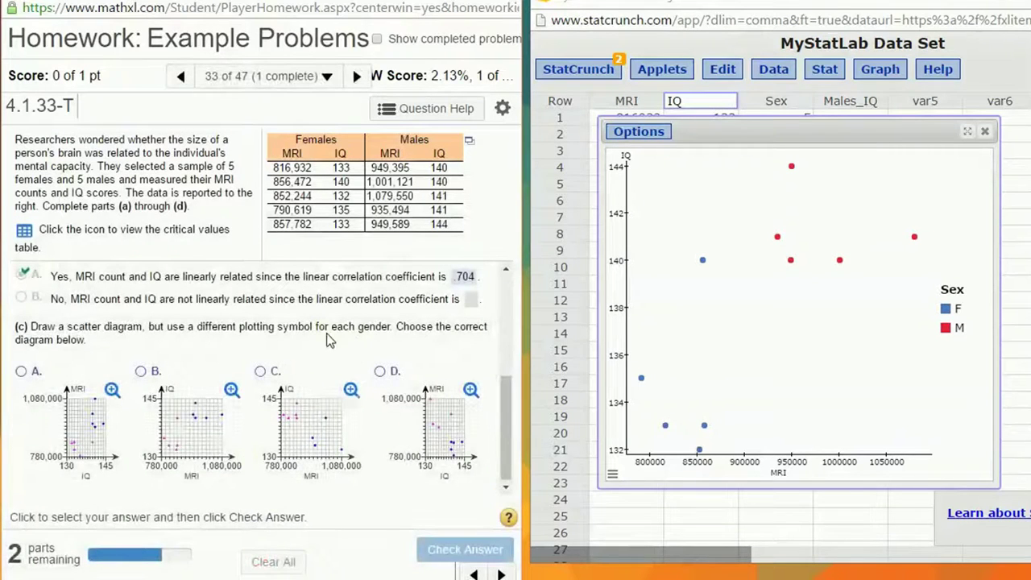
{"action": "left_click", "coordinate": [141, 373]}
{"action": "key", "text": "Return"}
{"action": "key", "text": "Return"}
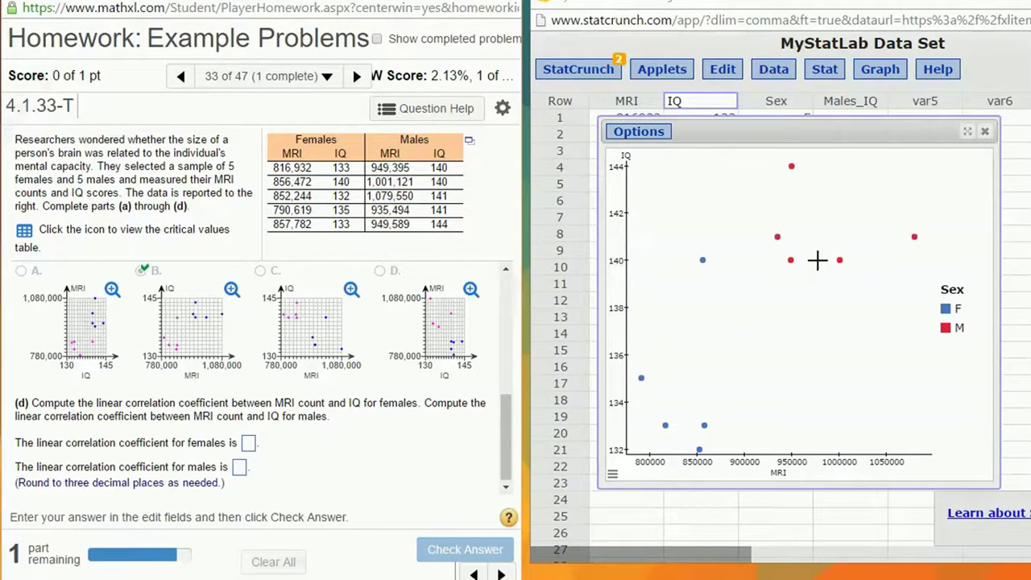
- Close the scatter plot and compute the correlation between the MRI and IQ columns, grouped by Sex
{"action": "left_click", "coordinate": [984, 132]}
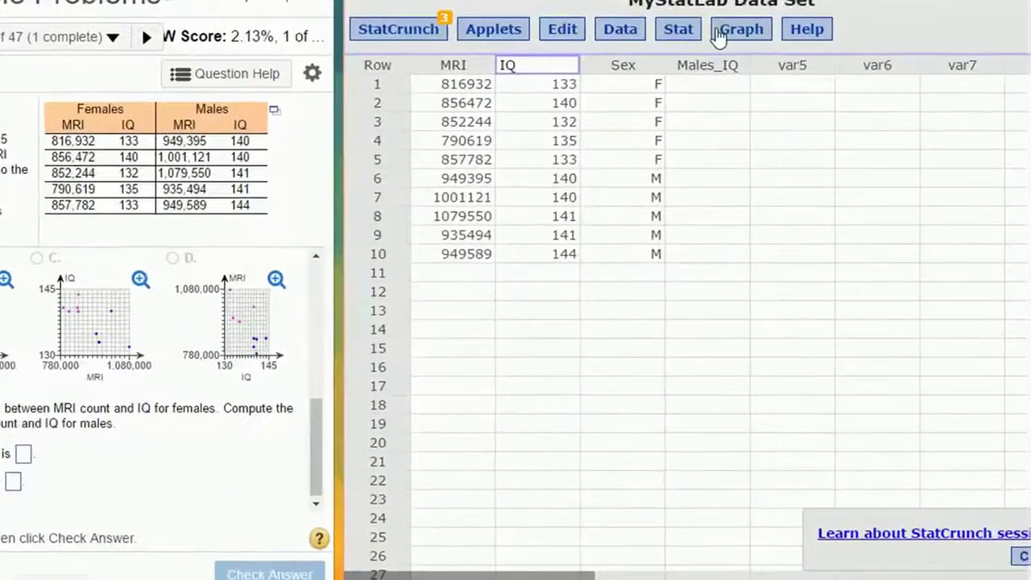
{"action": "left_click", "coordinate": [679, 32]}
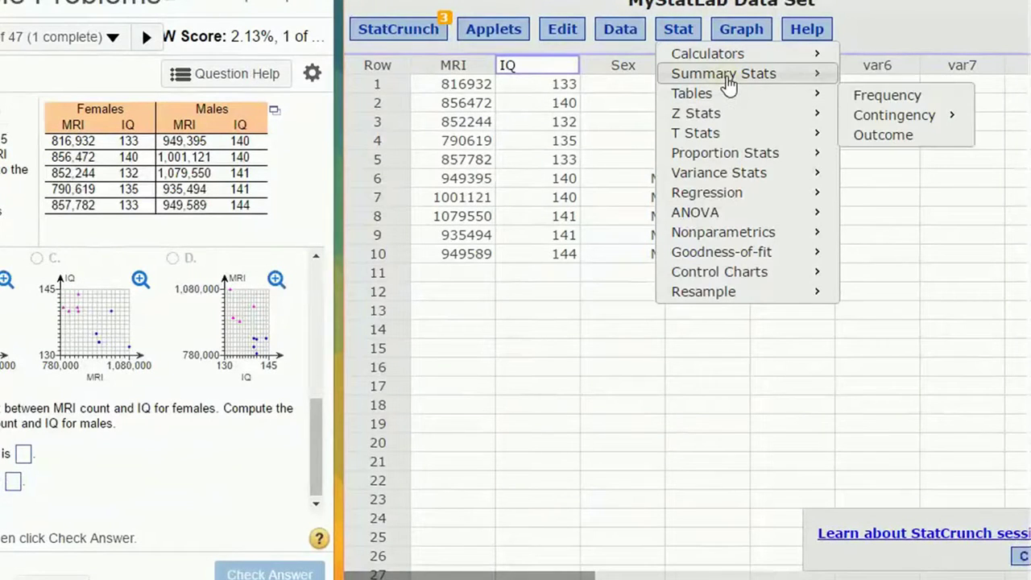
{"action": "mouse_move", "coordinate": [729, 86]}
{"action": "left_click", "coordinate": [933, 115]}
{"action": "left_click", "coordinate": [525, 75]}
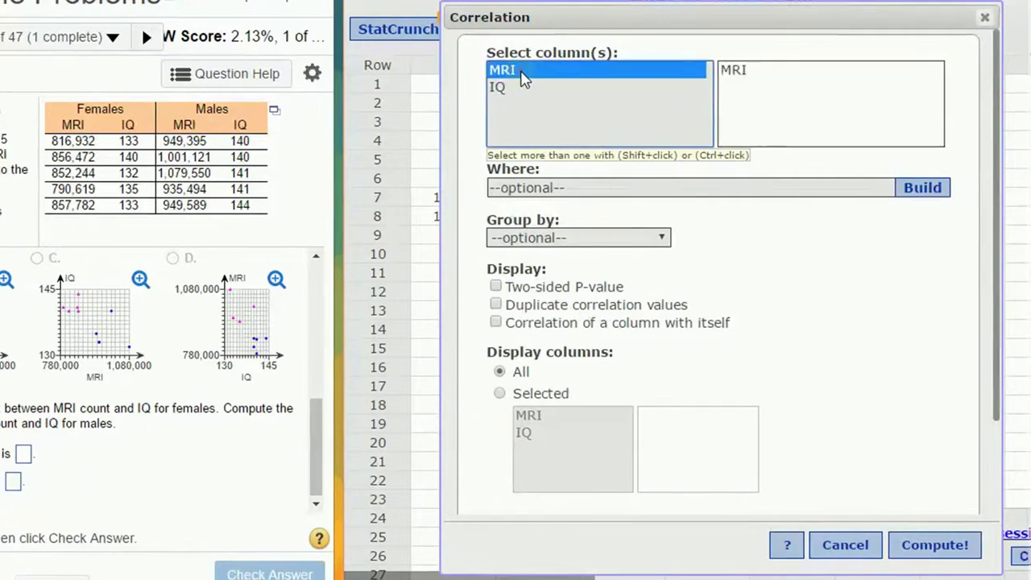
{"action": "left_click", "coordinate": [503, 87], "text": "shift"}
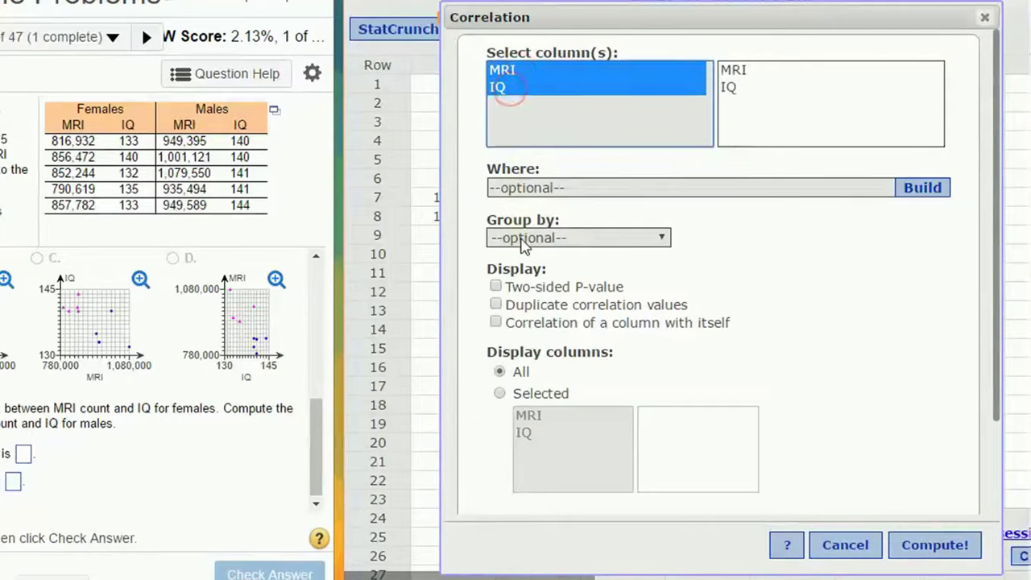
{"action": "left_click", "coordinate": [525, 237]}
{"action": "left_click", "coordinate": [504, 306]}
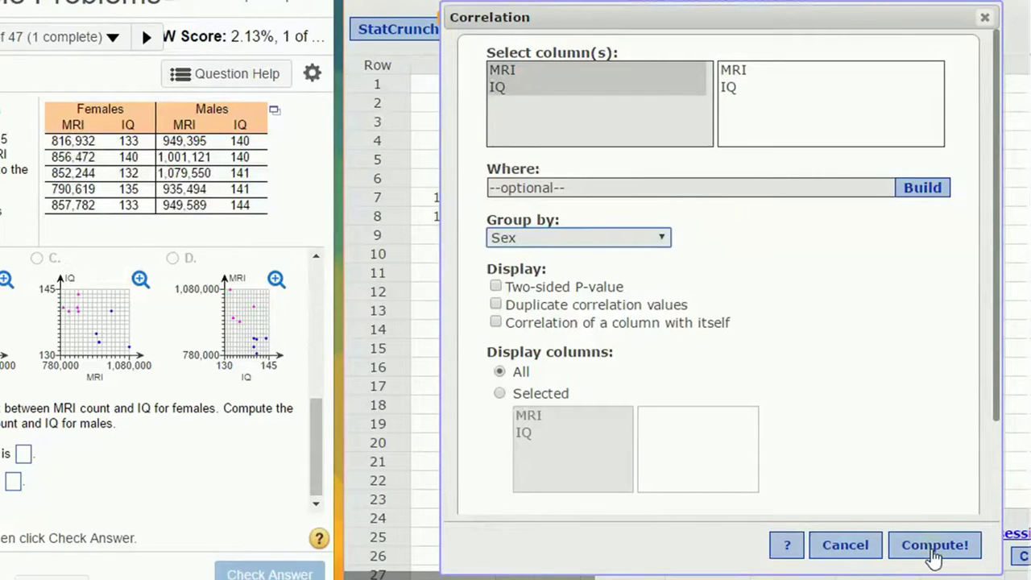
{"action": "left_click", "coordinate": [935, 547]}
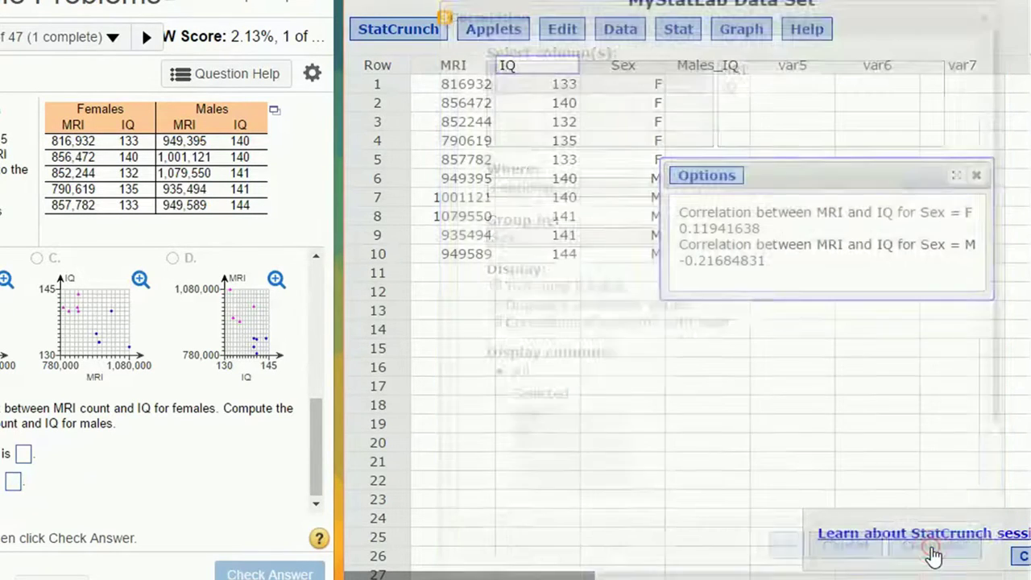
- Enter linear correlation coefficients of .119 for females and -.217 for males in part (d) and submit them
{"action": "left_click_drag", "start_coordinate": [806, 180], "coordinate": [656, 232]}
{"action": "left_click", "coordinate": [24, 454]}
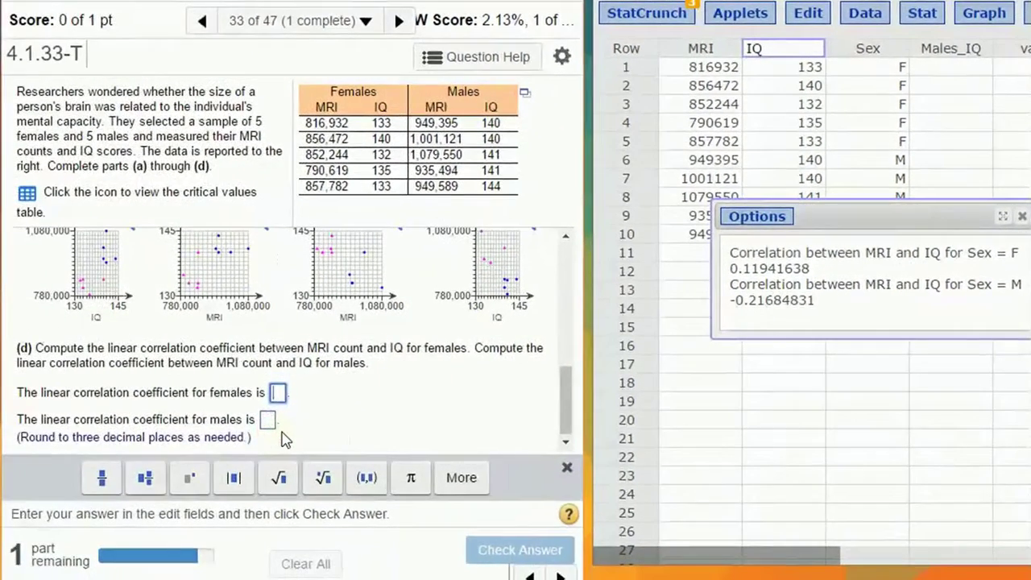
{"action": "type", "text": ".119"}
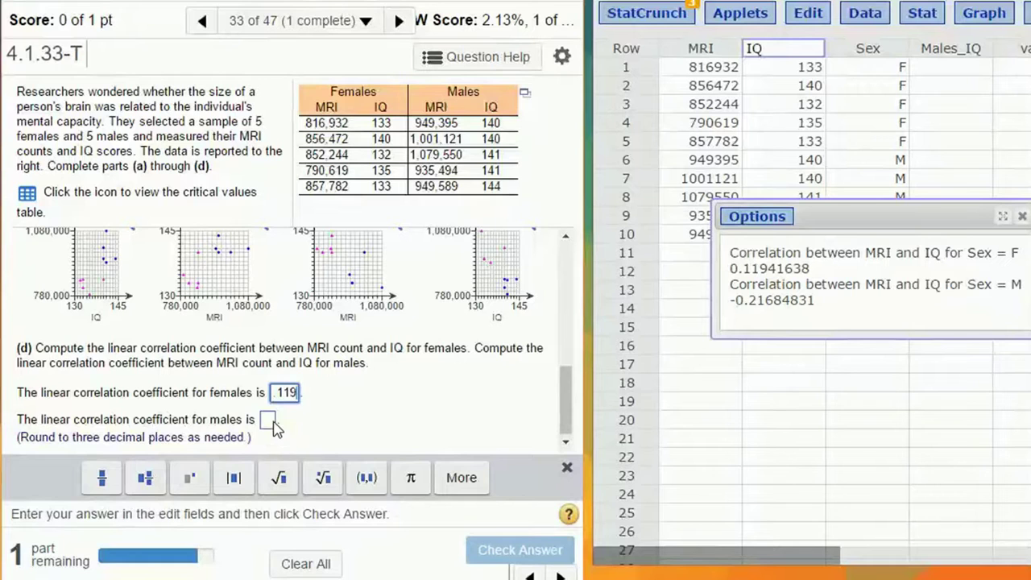
{"action": "left_click", "coordinate": [268, 420]}
{"action": "type", "text": "-.2"}
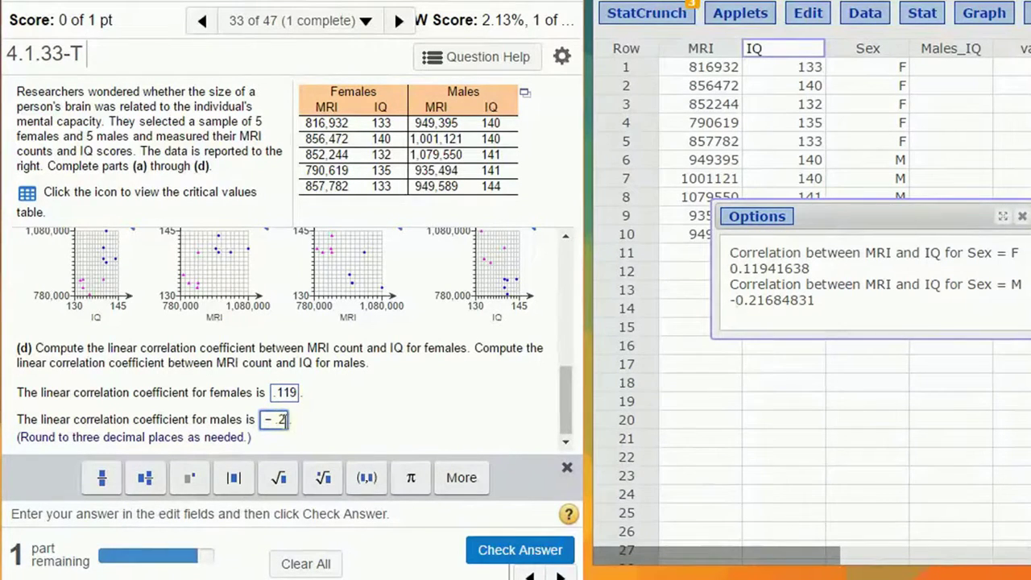
{"action": "type", "text": "17"}
{"action": "key", "text": "Return"}
{"action": "left_click", "coordinate": [288, 341]}
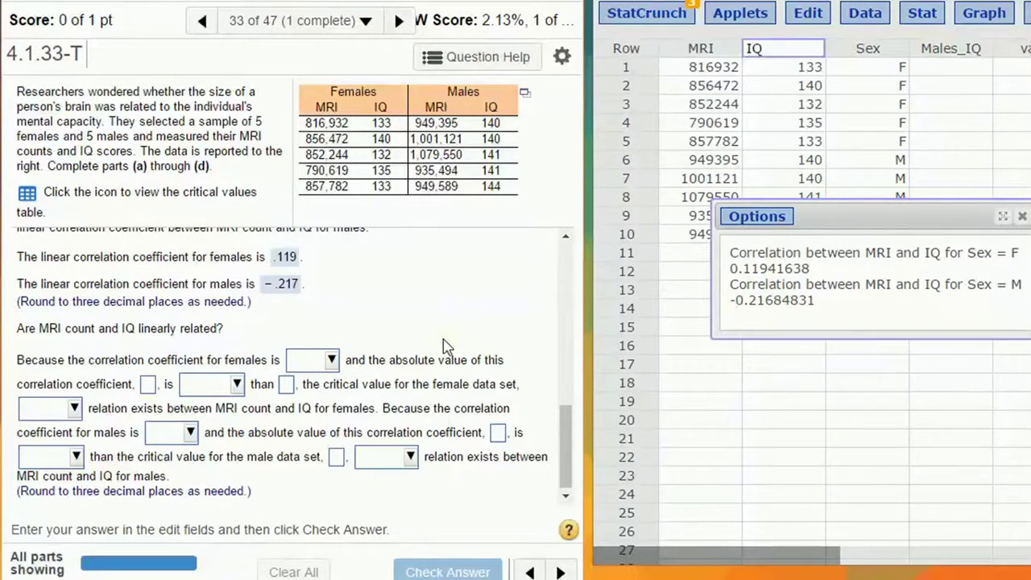
- Consult the critical values table, then describe the female correlation coefficient as positive, with absolute value .119, not greater than the critical value
{"action": "left_click", "coordinate": [26, 196]}
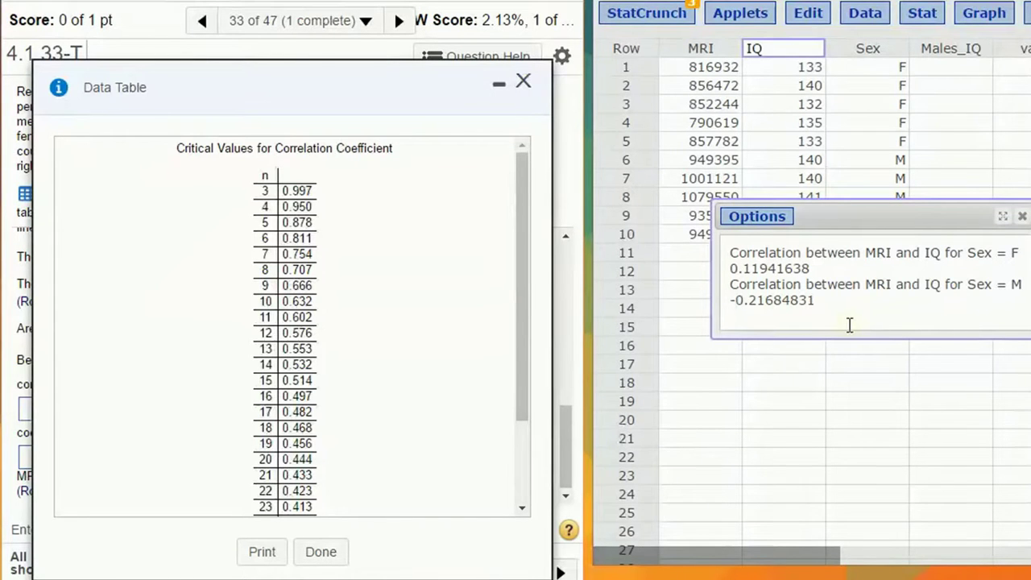
{"action": "left_click", "coordinate": [523, 81]}
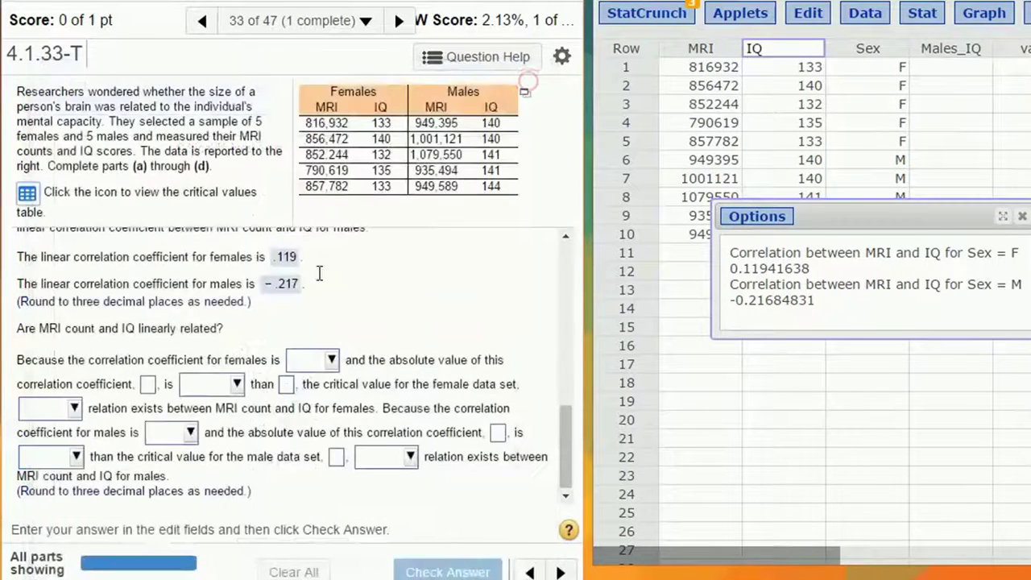
{"action": "left_click", "coordinate": [331, 363]}
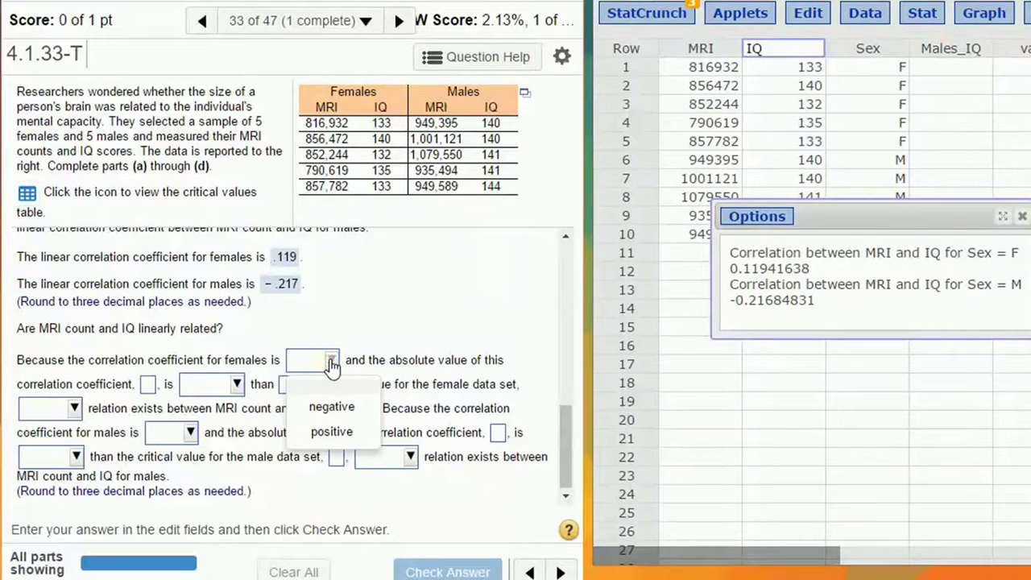
{"action": "left_click", "coordinate": [353, 439]}
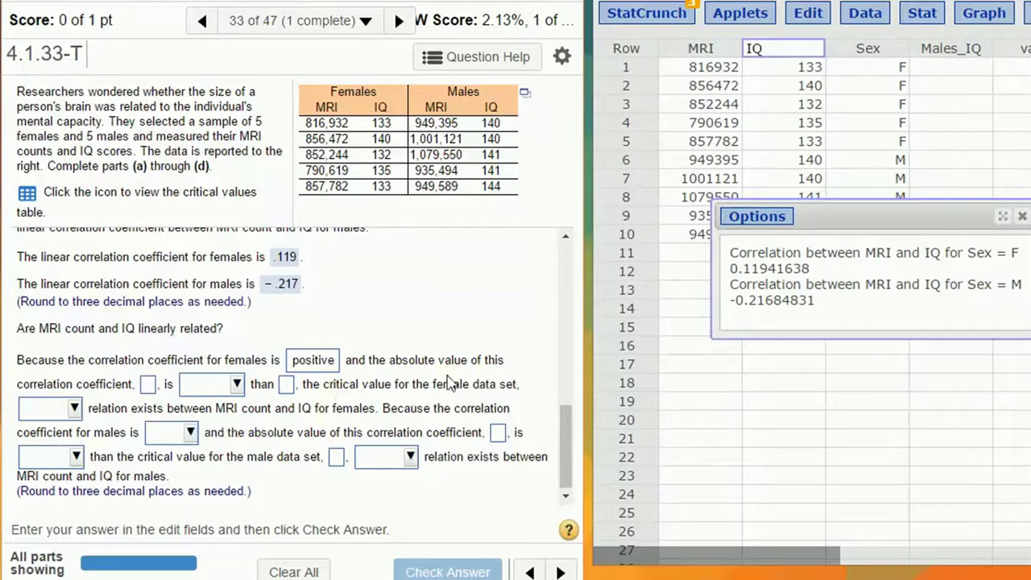
{"action": "left_click", "coordinate": [149, 384]}
{"action": "type", "text": ".11"}
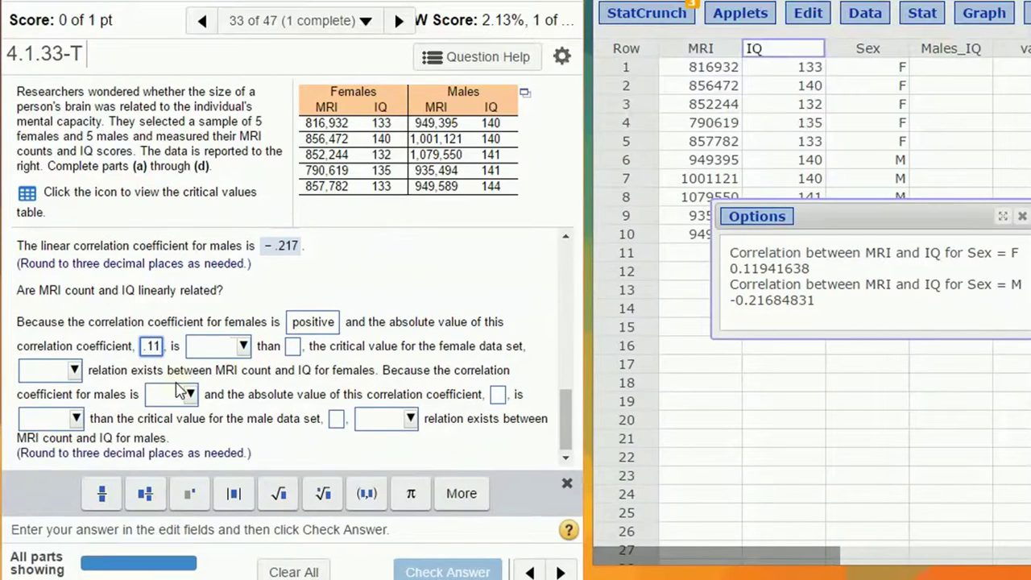
{"action": "type", "text": "9"}
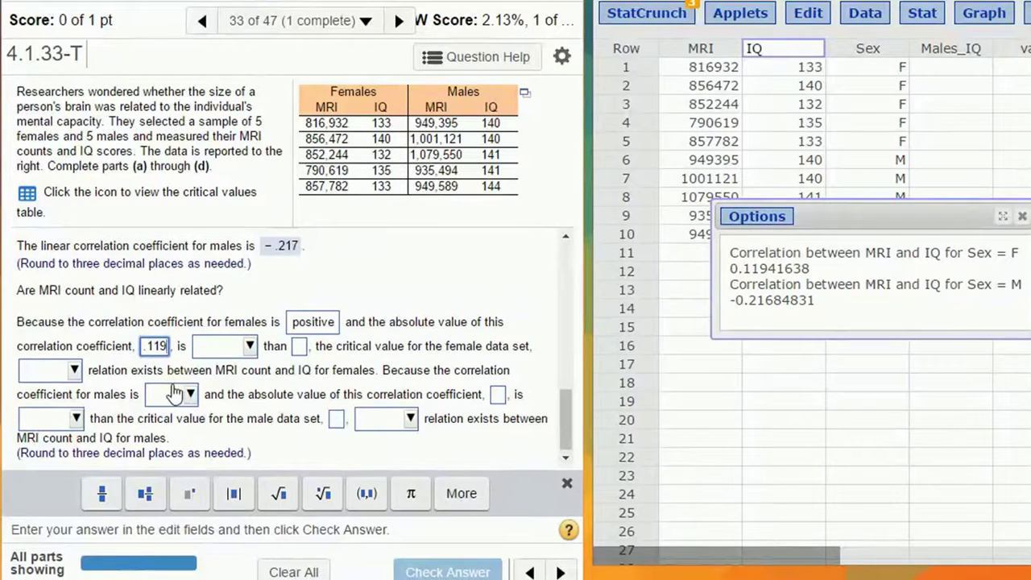
{"action": "left_click", "coordinate": [250, 346]}
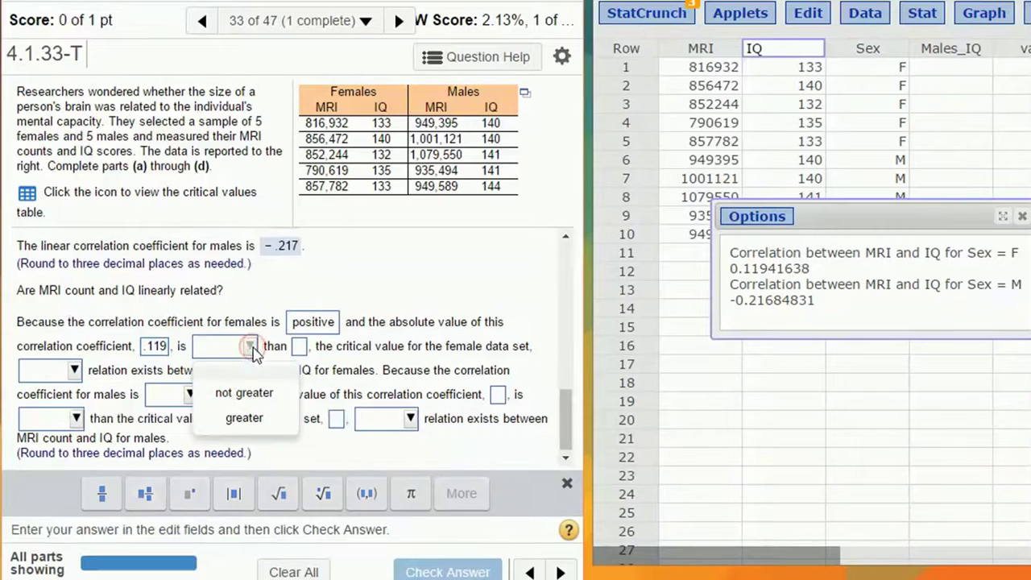
{"action": "left_click", "coordinate": [248, 395]}
- Look up the critical value for n = 5, enter .878 for the female data set, and choose no relation for females
{"action": "left_click", "coordinate": [301, 348]}
{"action": "left_click", "coordinate": [27, 195]}
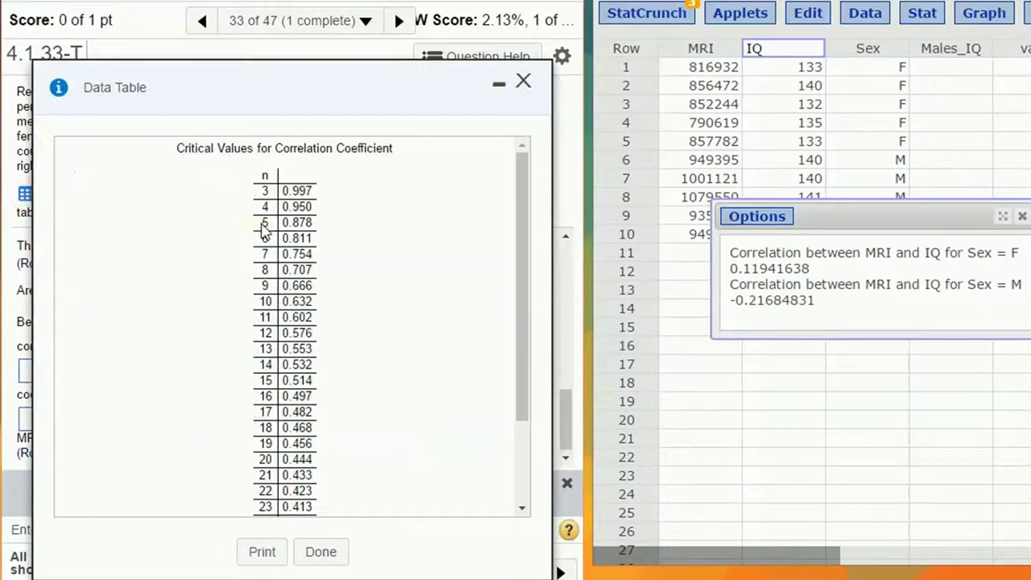
{"action": "left_click", "coordinate": [524, 81]}
{"action": "left_click", "coordinate": [299, 347]}
{"action": "type", "text": ".878"}
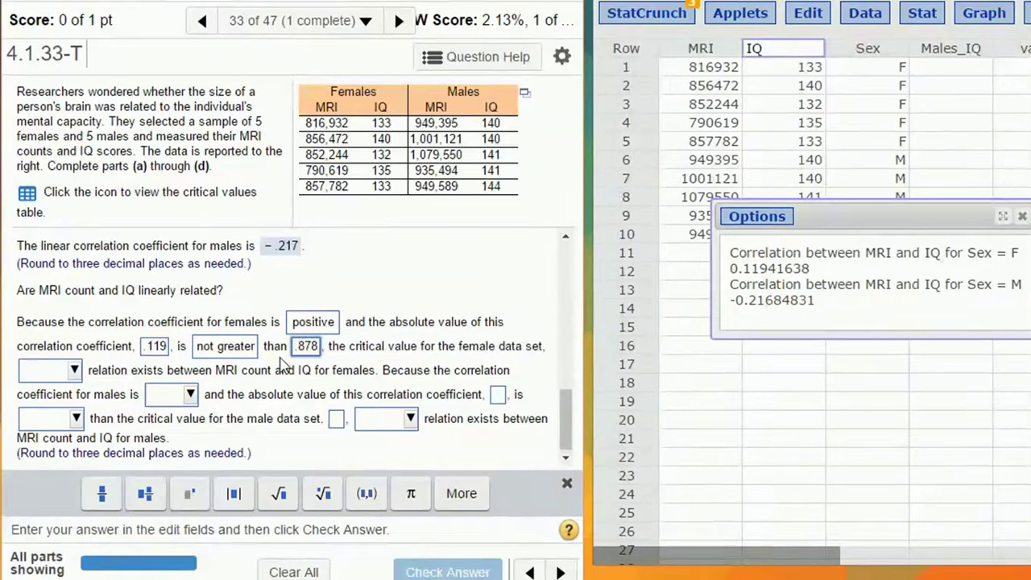
{"action": "left_click", "coordinate": [71, 371]}
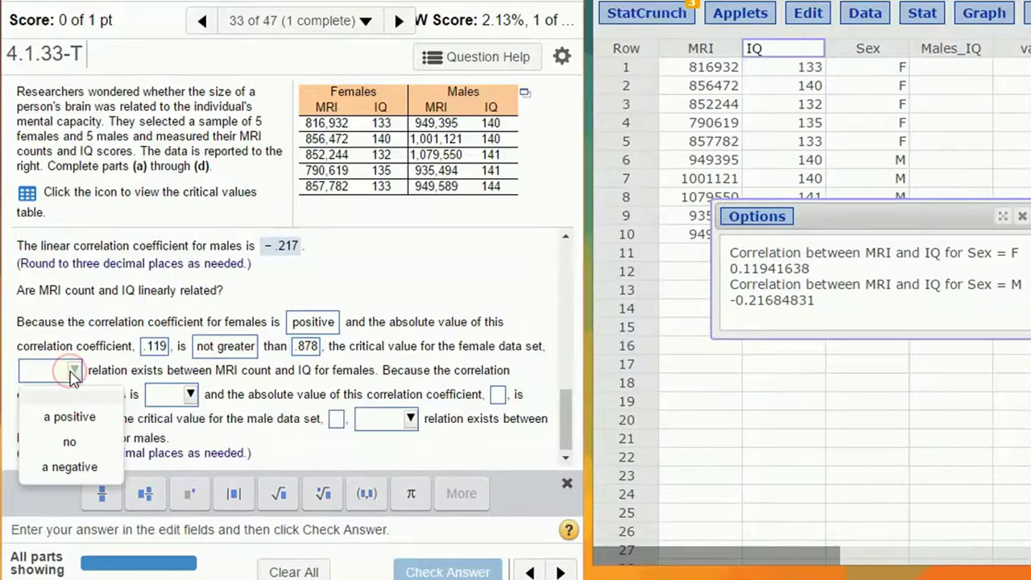
{"action": "left_click", "coordinate": [71, 445]}
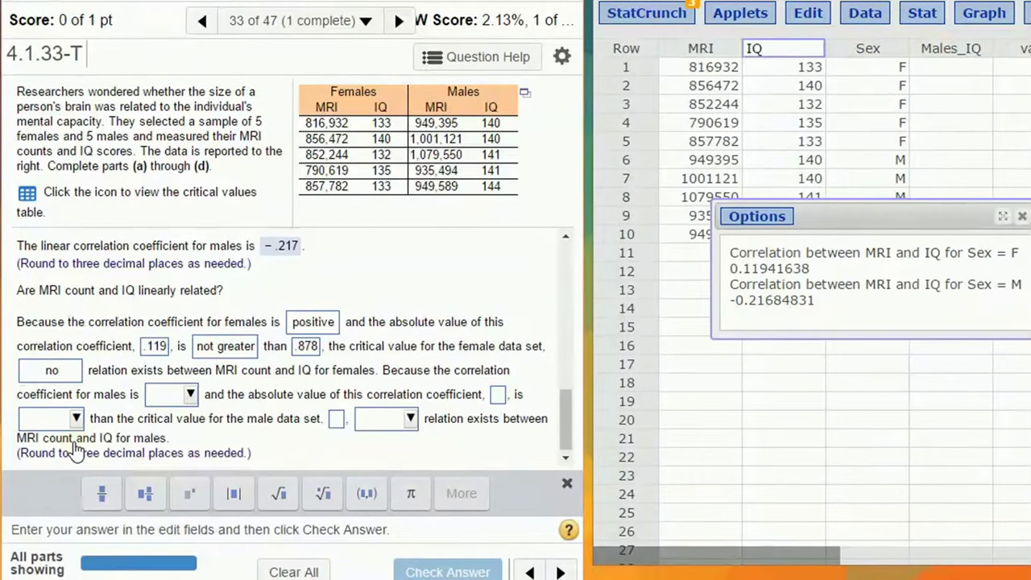
- Describe the male correlation coefficient as negative, with absolute value .217, not greater than the critical value
{"action": "left_click", "coordinate": [192, 397]}
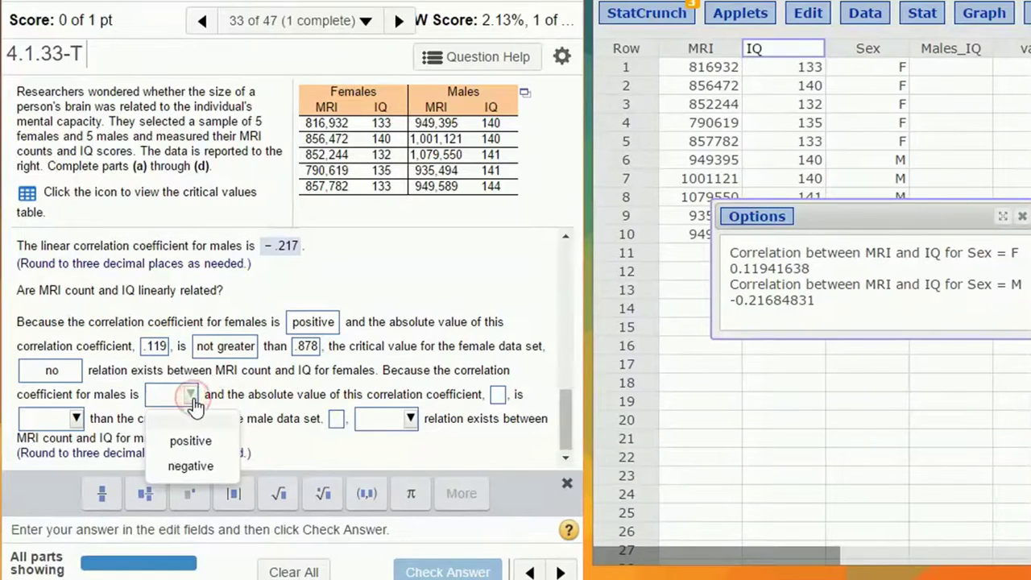
{"action": "left_click", "coordinate": [193, 468]}
{"action": "left_click", "coordinate": [194, 467]}
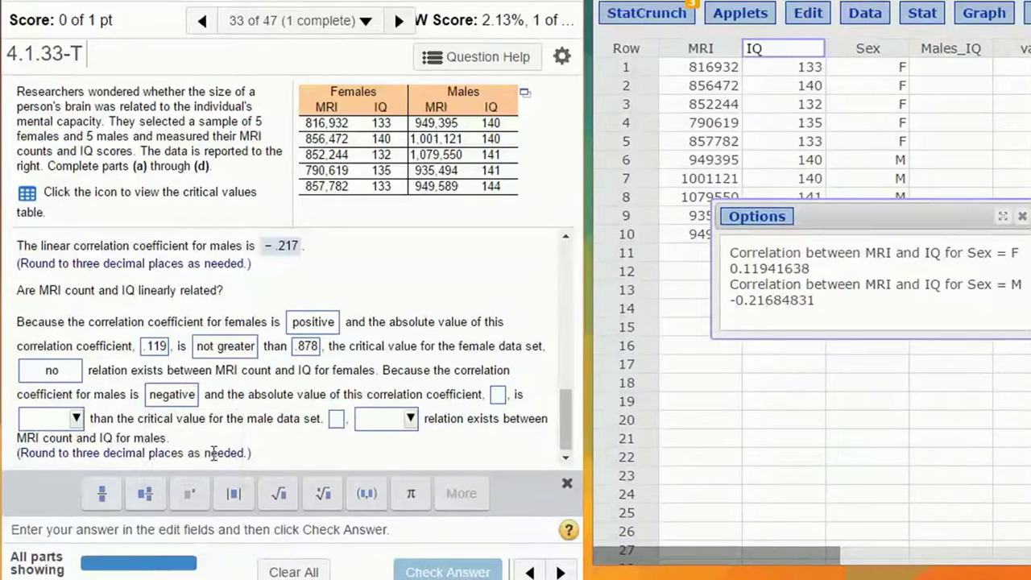
{"action": "left_click", "coordinate": [498, 395]}
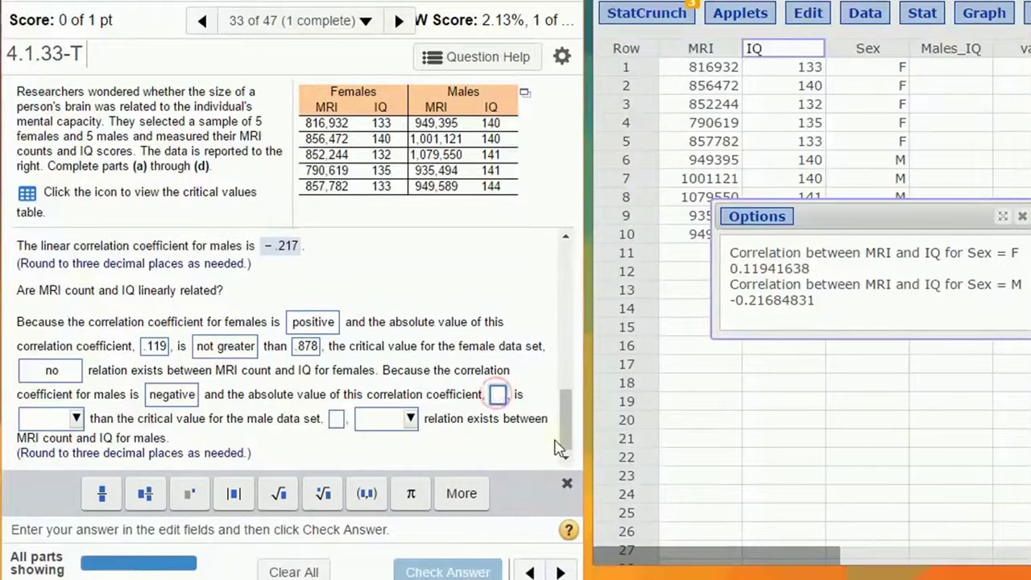
{"action": "type", "text": ".217"}
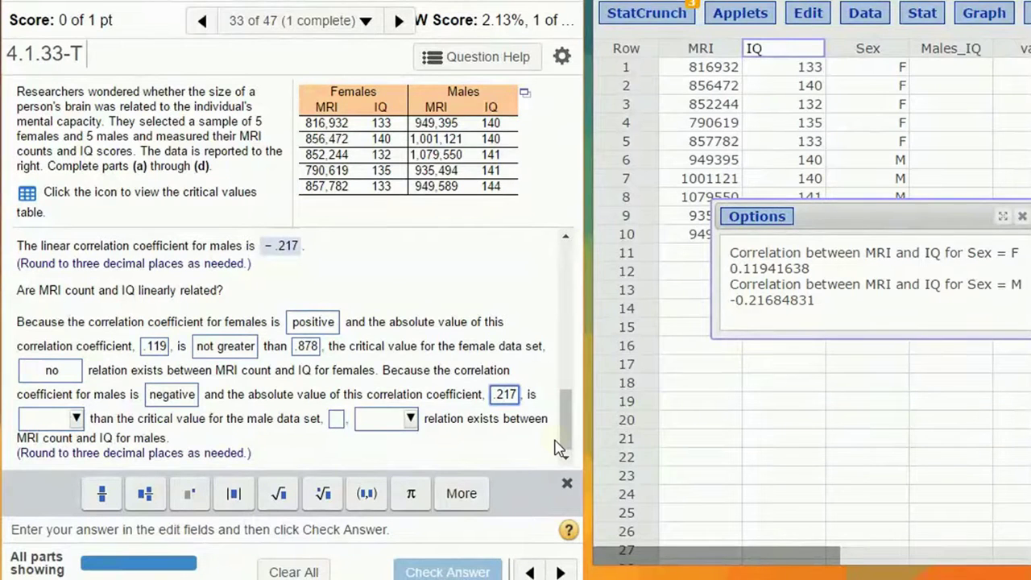
{"action": "left_click", "coordinate": [74, 418]}
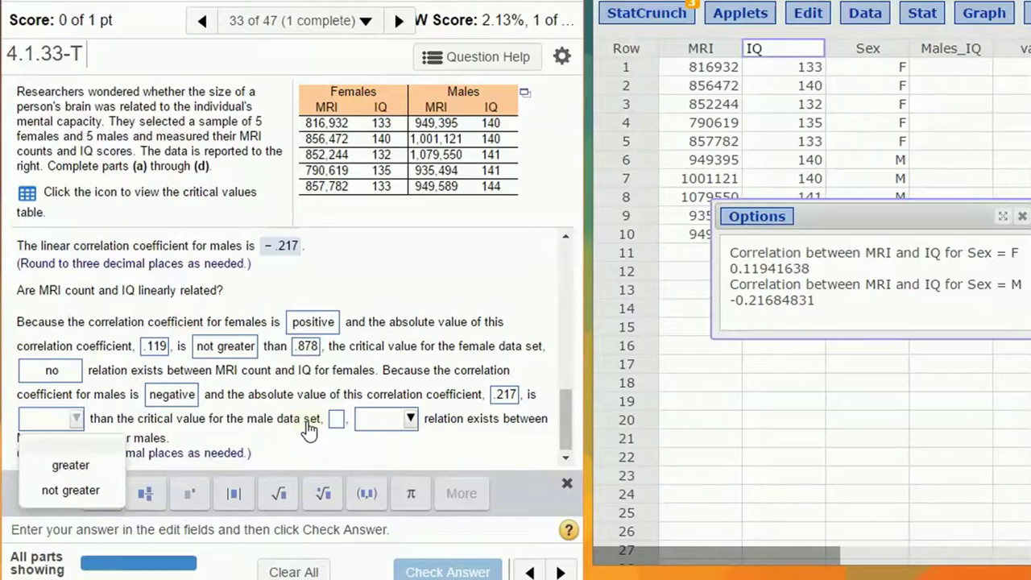
- Enter .878 as the critical value for the male data set, choose no relation for males, and submit the answer
{"action": "left_click", "coordinate": [336, 419]}
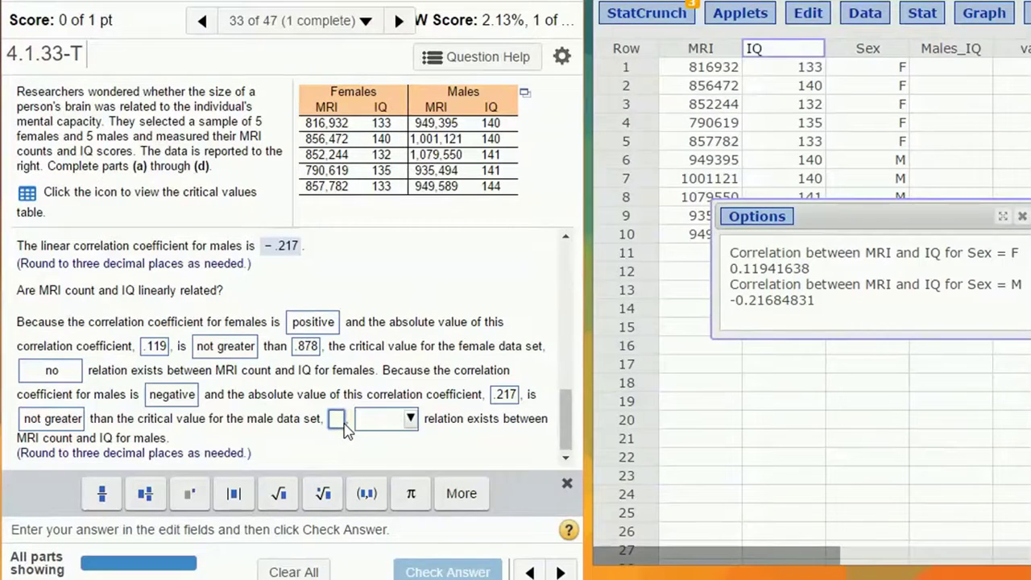
{"action": "type", "text": ".878"}
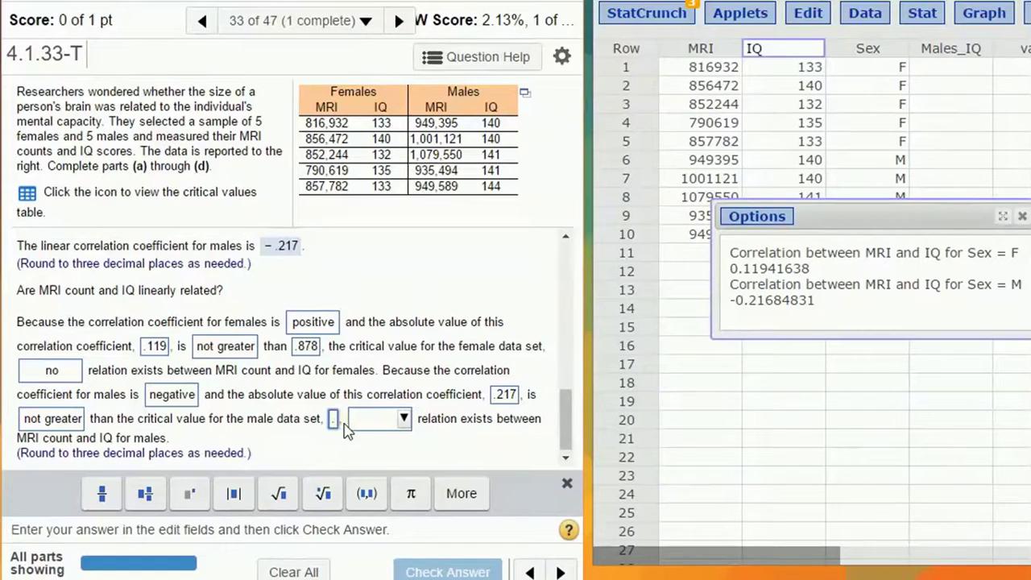
{"action": "left_click", "coordinate": [422, 418]}
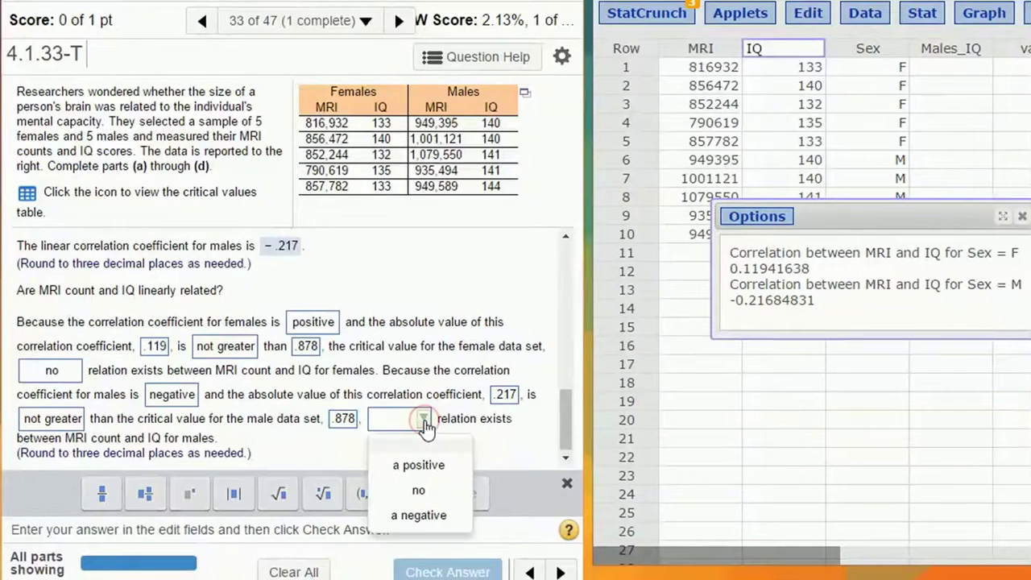
{"action": "left_click", "coordinate": [419, 493]}
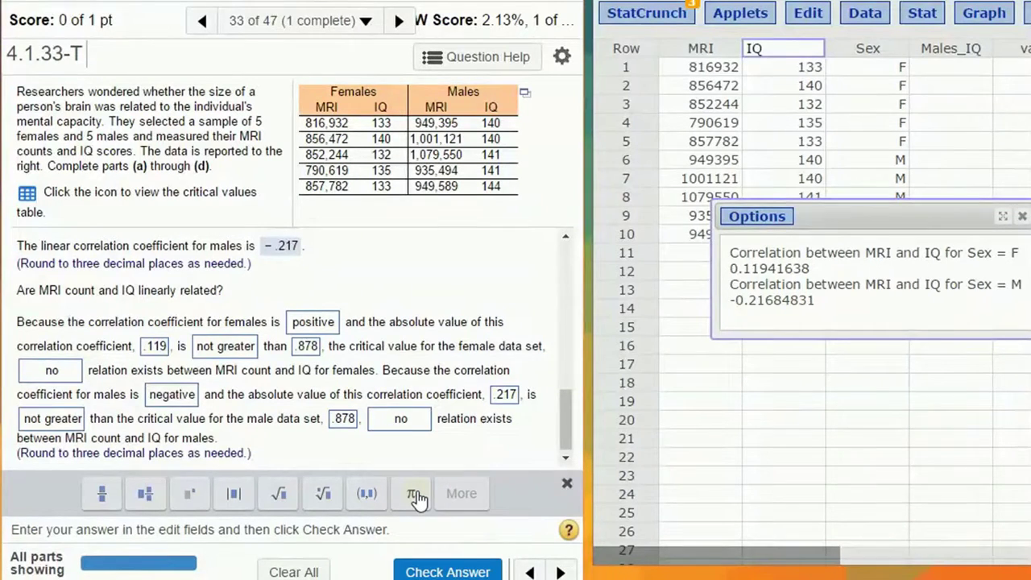
{"action": "key", "text": "Return"}
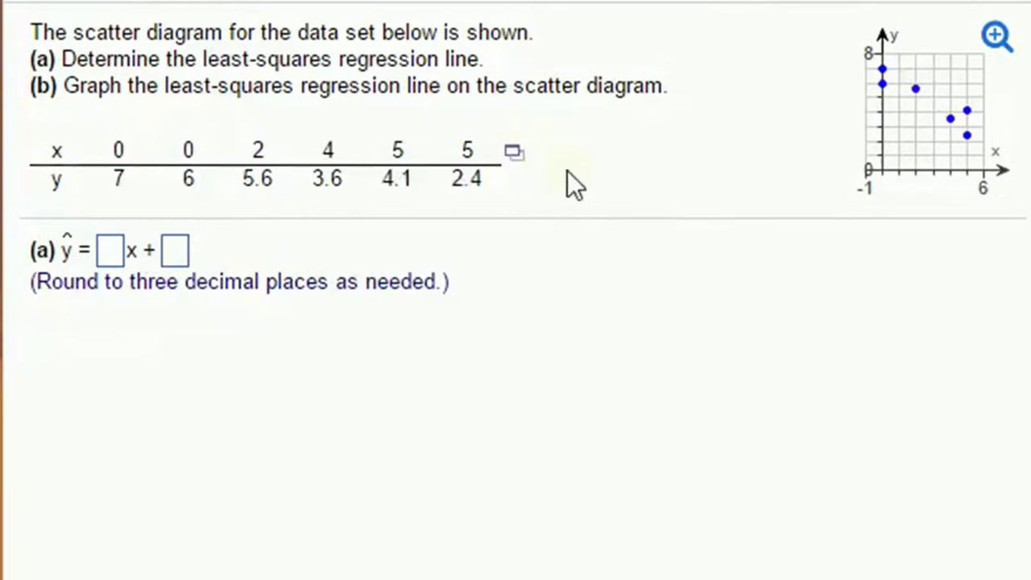
- Open the x and y data of the least-squares regression question in StatCrunch and shift its window aside
{"action": "left_click", "coordinate": [515, 155]}
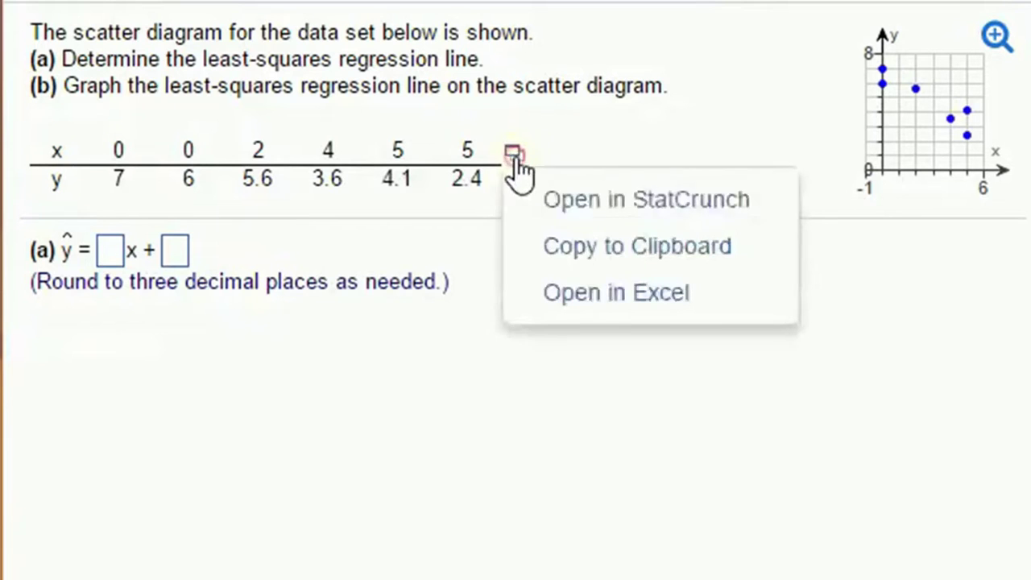
{"action": "left_click", "coordinate": [591, 196]}
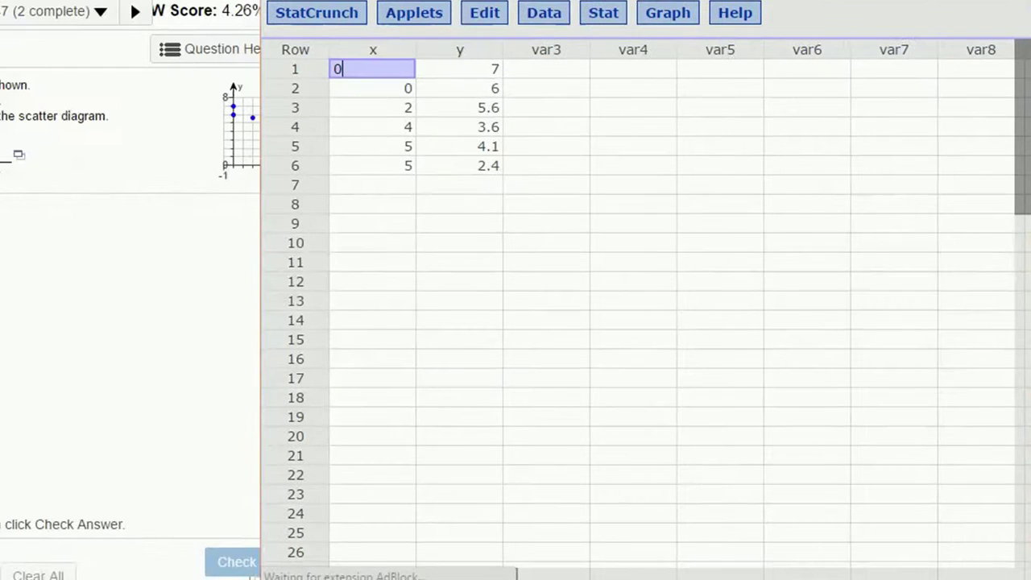
{"action": "left_click_drag", "start_coordinate": [520, 9], "coordinate": [566, 11]}
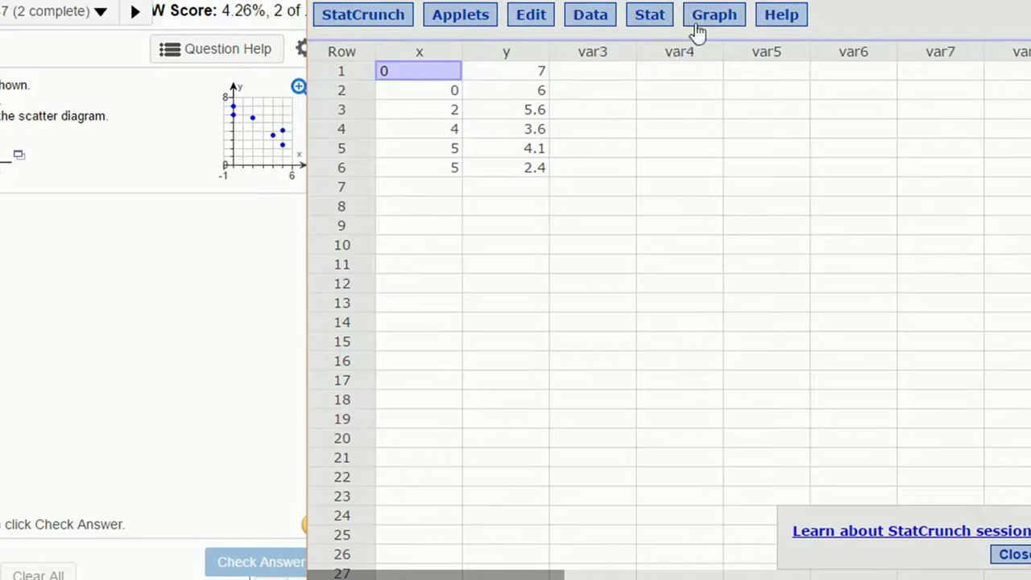
- Start a simple linear regression with x as the X variable and y as the Y variable
{"action": "left_click", "coordinate": [651, 20]}
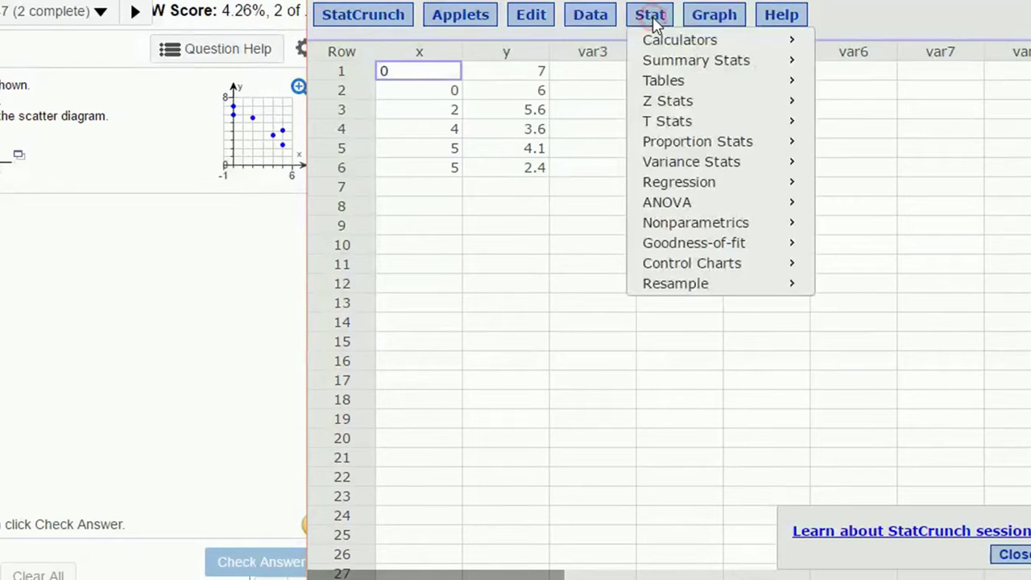
{"action": "mouse_move", "coordinate": [677, 184]}
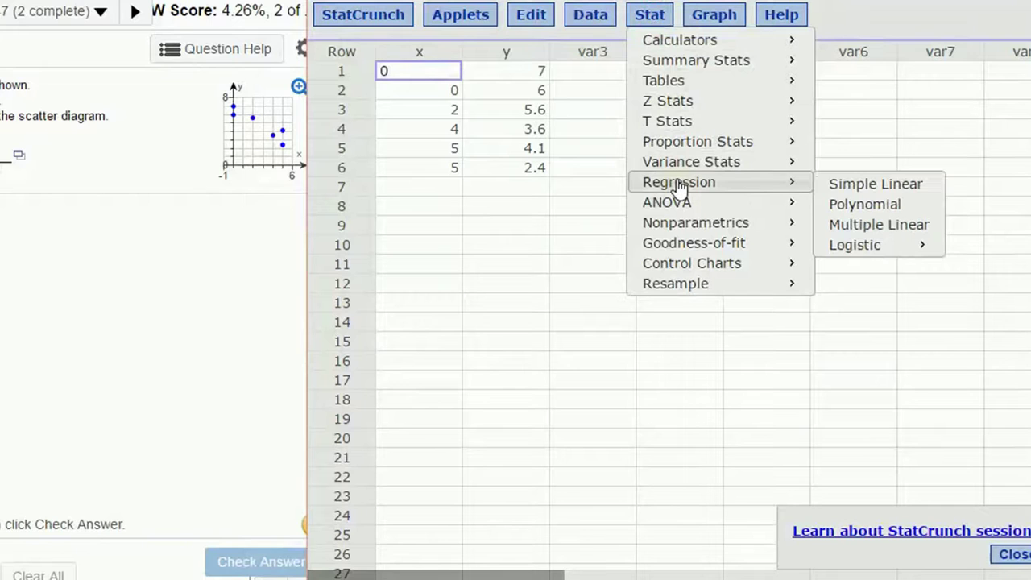
{"action": "left_click", "coordinate": [915, 186]}
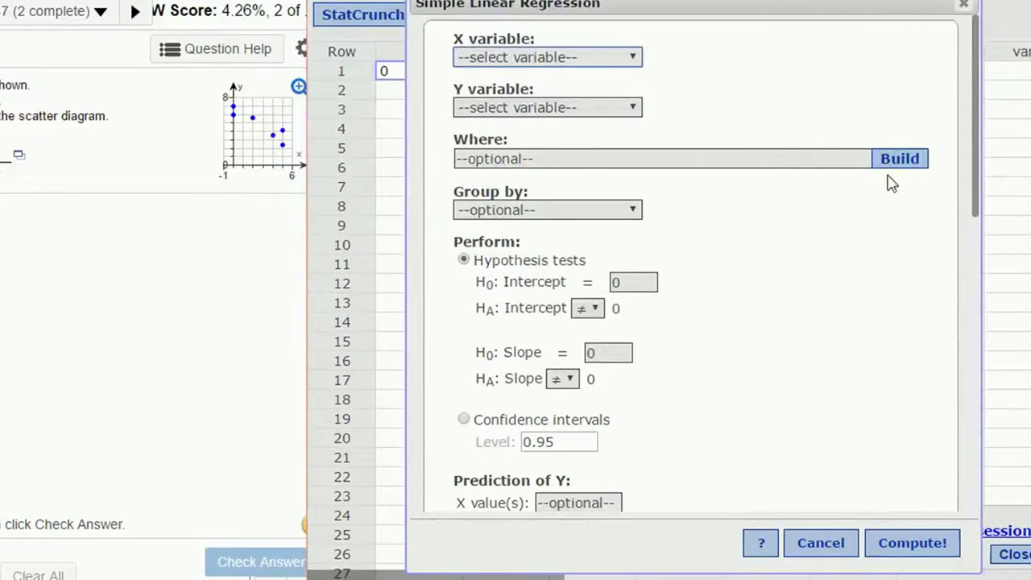
{"action": "left_click", "coordinate": [593, 54]}
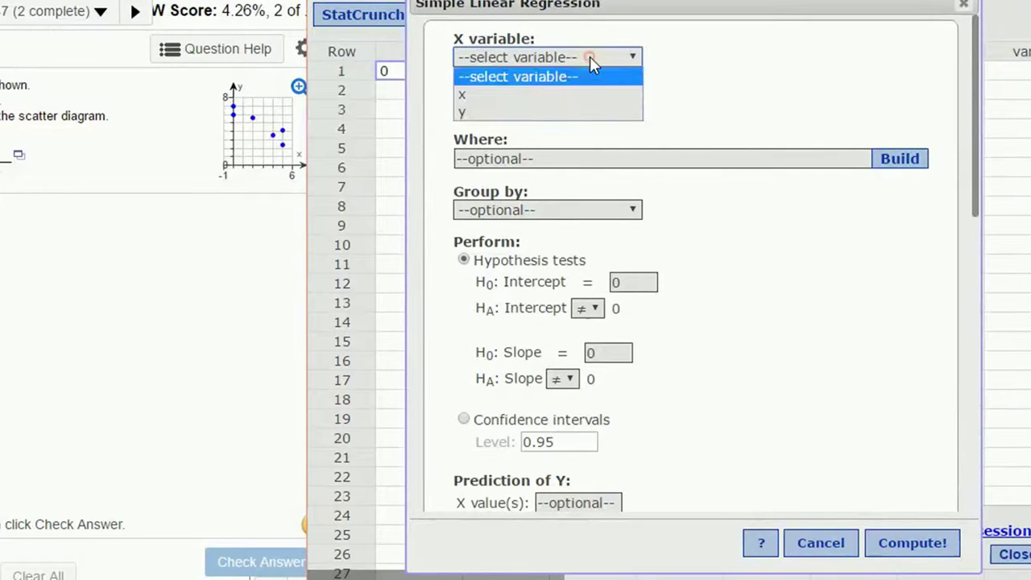
{"action": "left_click", "coordinate": [566, 97]}
{"action": "left_click", "coordinate": [535, 109]}
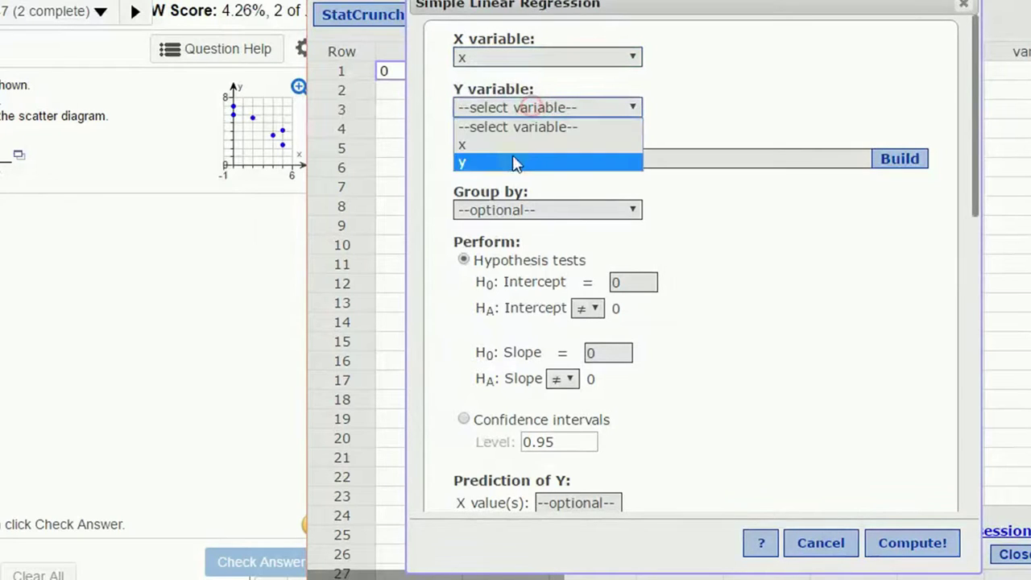
{"action": "left_click", "coordinate": [506, 171]}
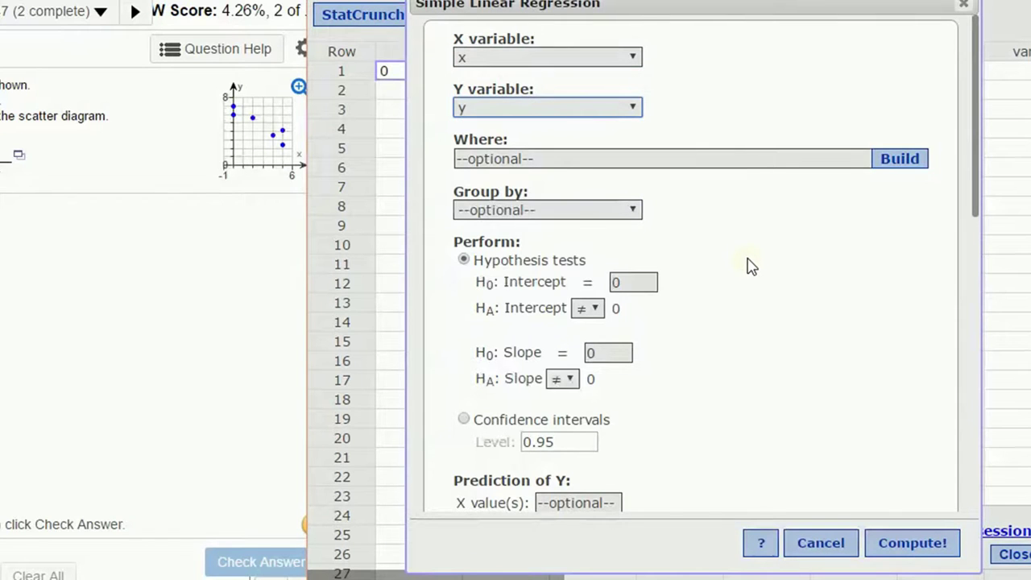
- Keep the fitted line plot as the regression's graph and compute the results
{"action": "scroll", "coordinate": [749, 266], "scroll_direction": "down", "scroll_amount": 3}
{"action": "scroll", "coordinate": [749, 266], "scroll_direction": "down", "scroll_amount": 3}
{"action": "left_click", "coordinate": [535, 206]}
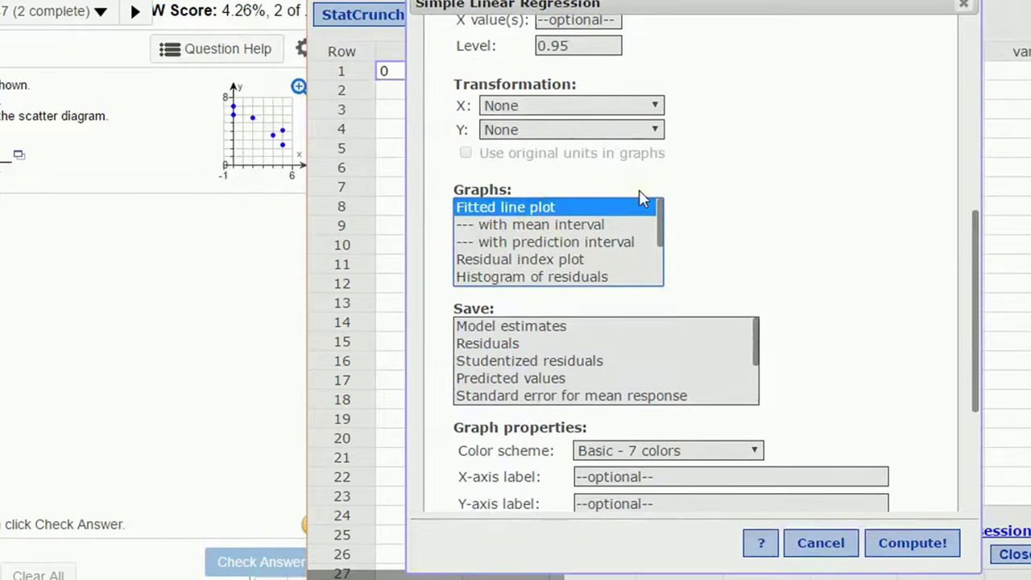
{"action": "scroll", "coordinate": [773, 185], "scroll_direction": "up", "scroll_amount": 8}
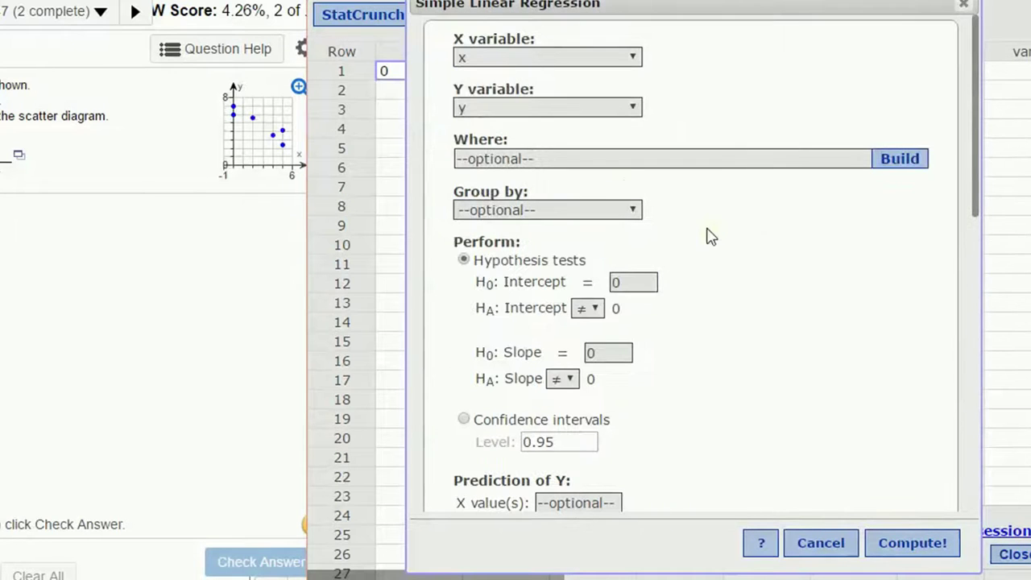
{"action": "left_click", "coordinate": [896, 545]}
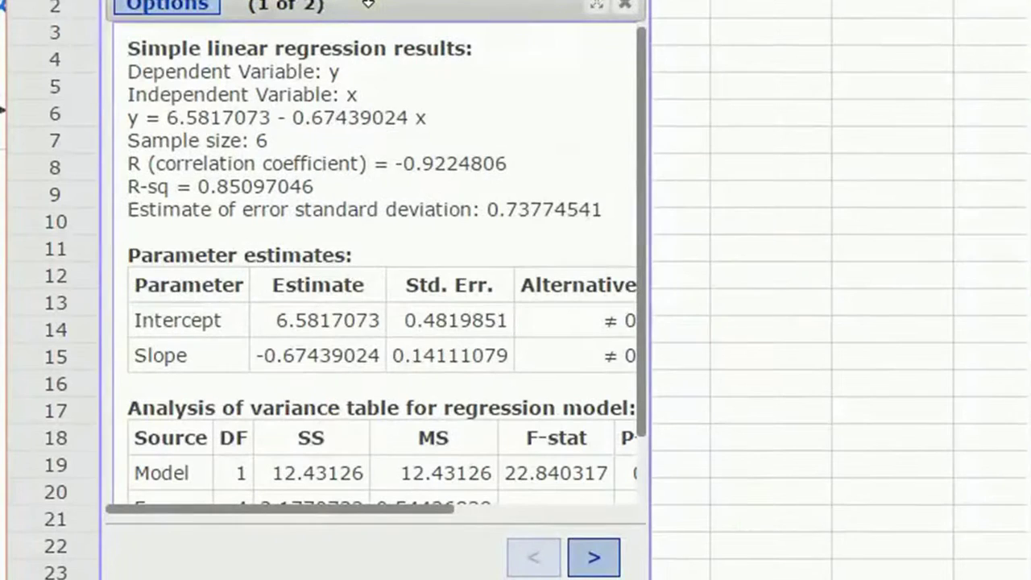
- Widen the regression results window to show the full parameter estimates and place it beside the question
{"action": "left_click_drag", "start_coordinate": [651, 400], "coordinate": [972, 395]}
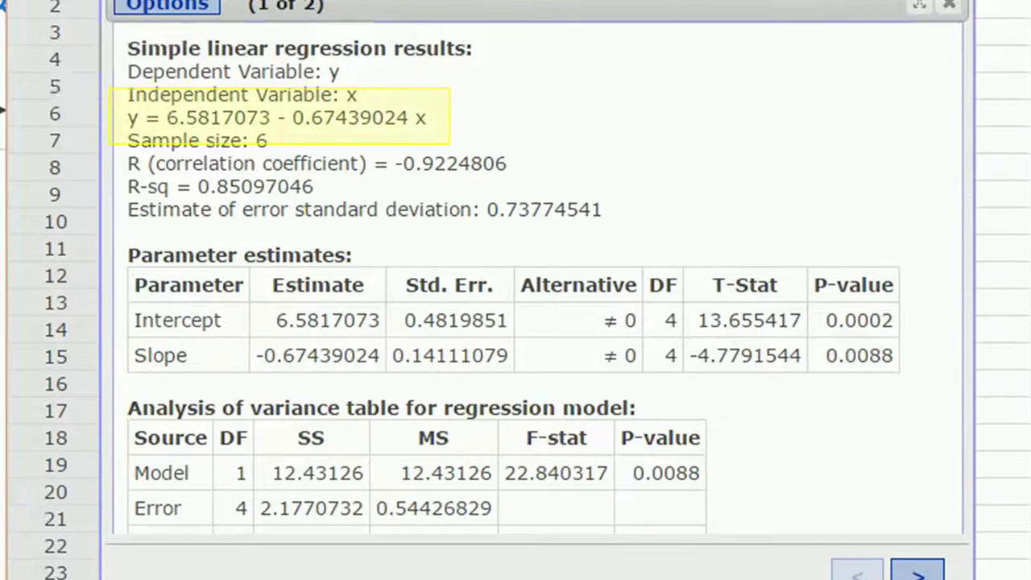
{"action": "left_click_drag", "start_coordinate": [555, 577], "coordinate": [540, 575]}
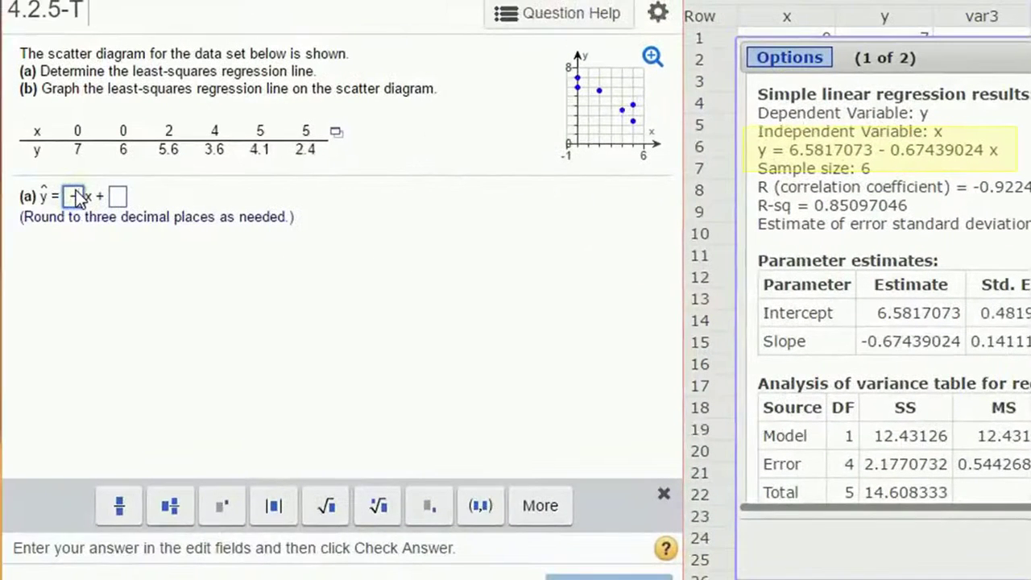
- Complete the part (a) regression equation with slope -.674 and intercept 6.582, and submit the answer
{"action": "type", "text": ".67"}
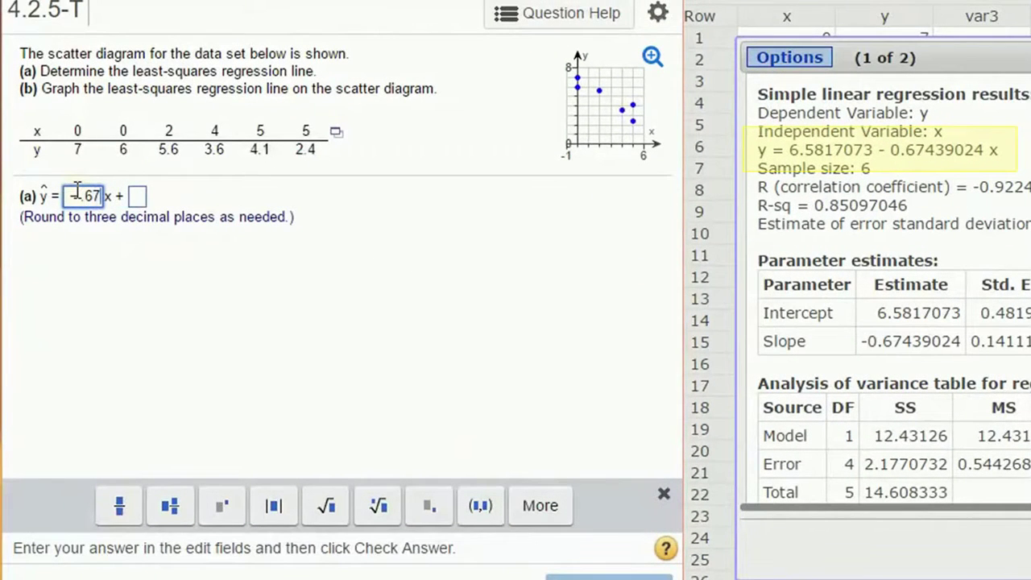
{"action": "type", "text": "4"}
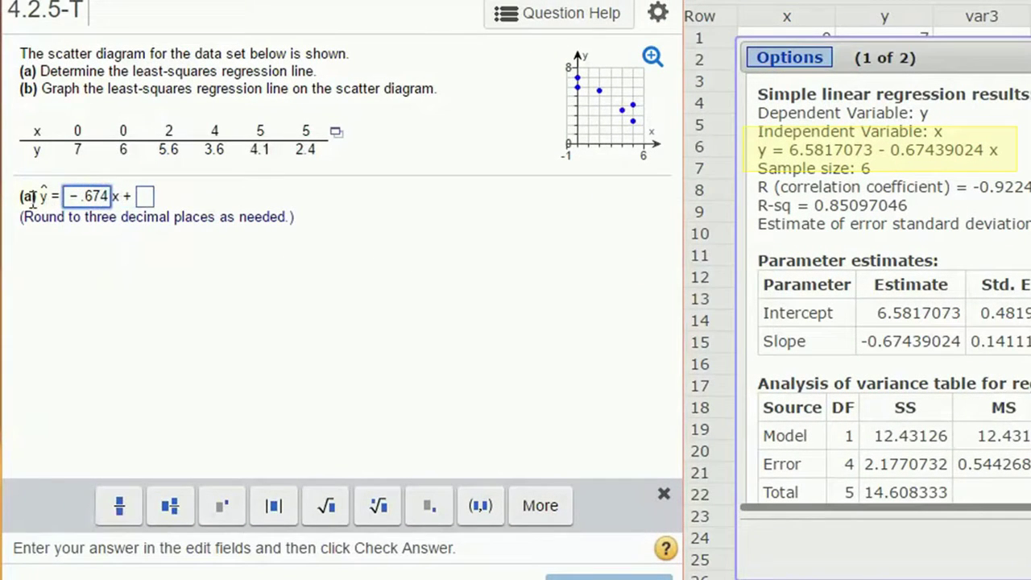
{"action": "left_click", "coordinate": [145, 197]}
{"action": "type", "text": "6.5"}
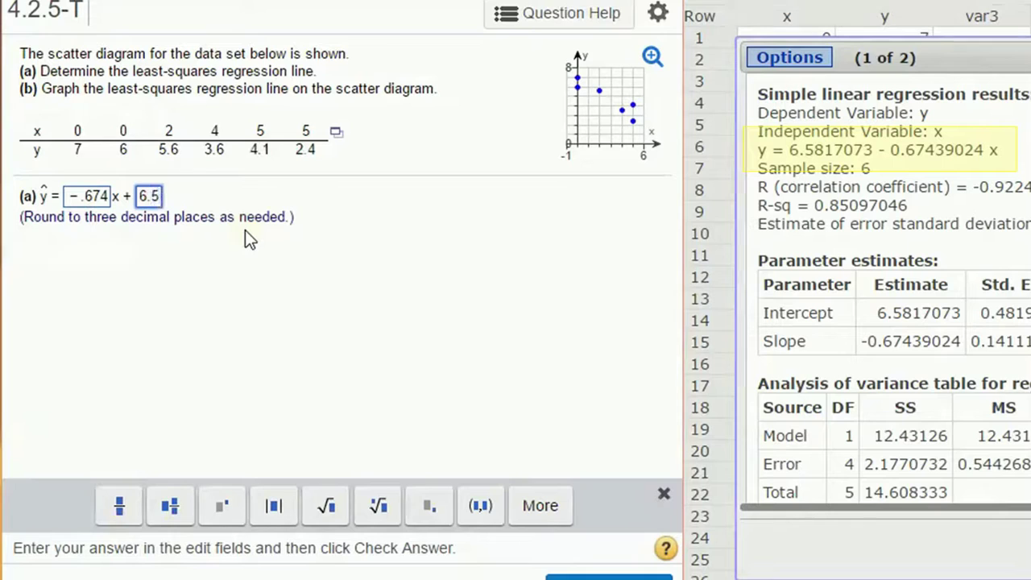
{"action": "type", "text": "82"}
{"action": "key", "text": "Return"}
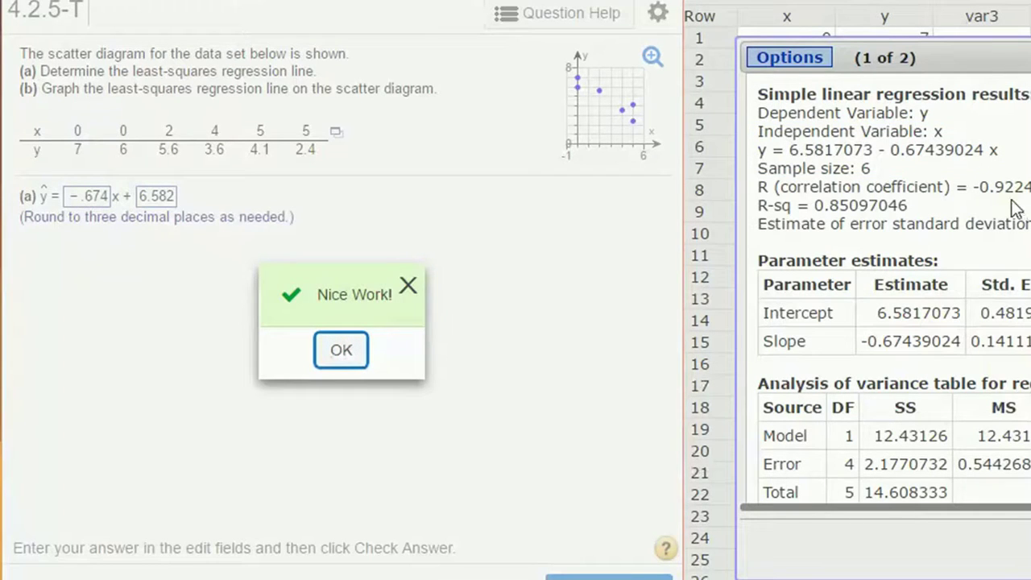
{"action": "key", "text": "Return"}
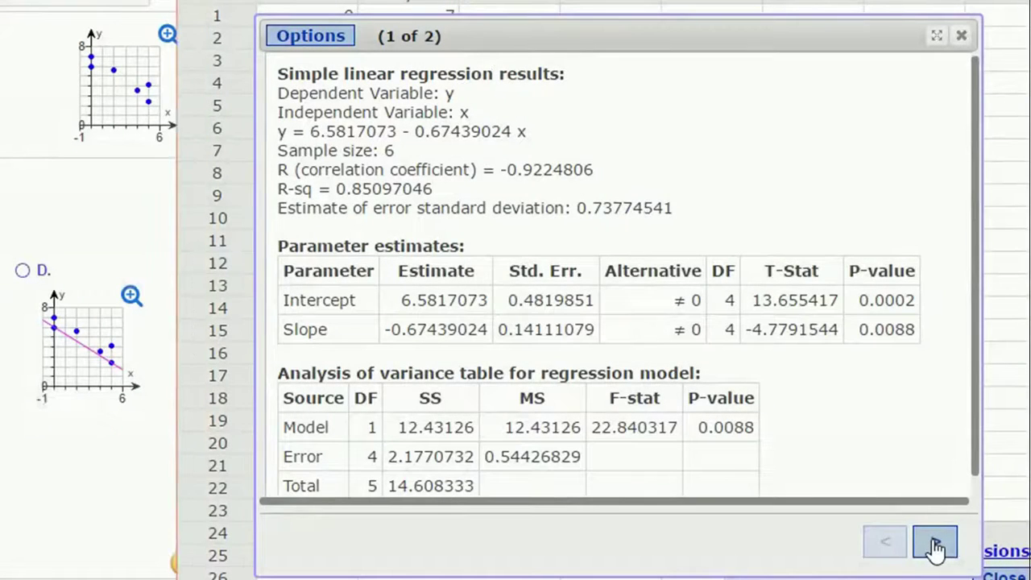
- Show the fitted line plot in a narrower results window and enlarge answer graph C to compare them
{"action": "left_click", "coordinate": [934, 545]}
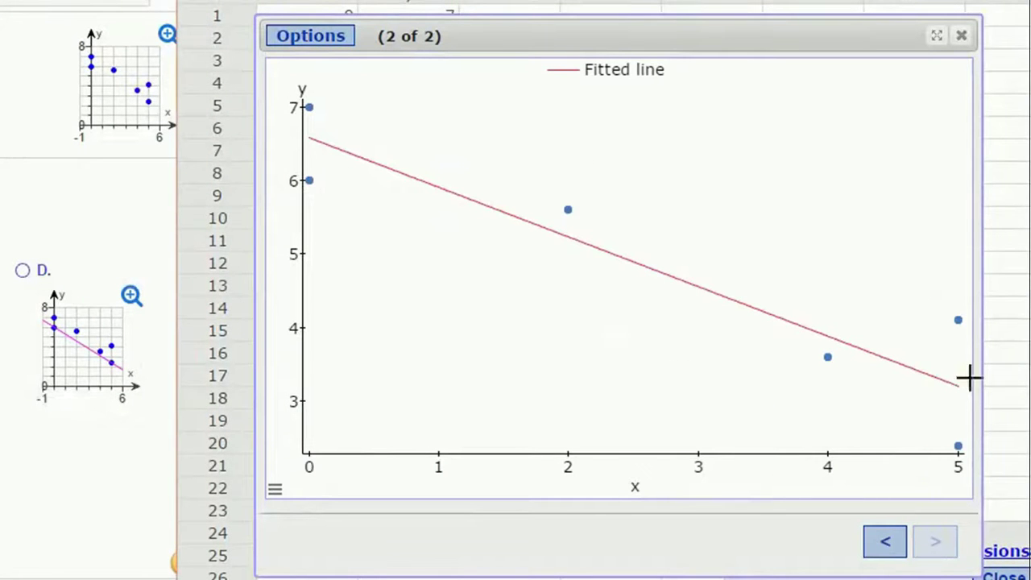
{"action": "left_click_drag", "start_coordinate": [976, 373], "coordinate": [689, 386]}
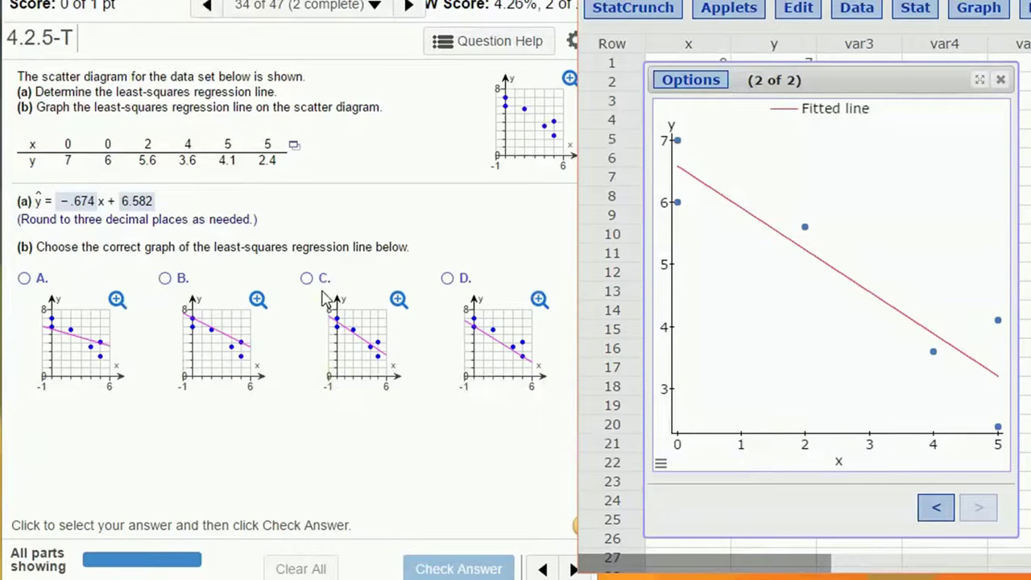
{"action": "left_click", "coordinate": [398, 300]}
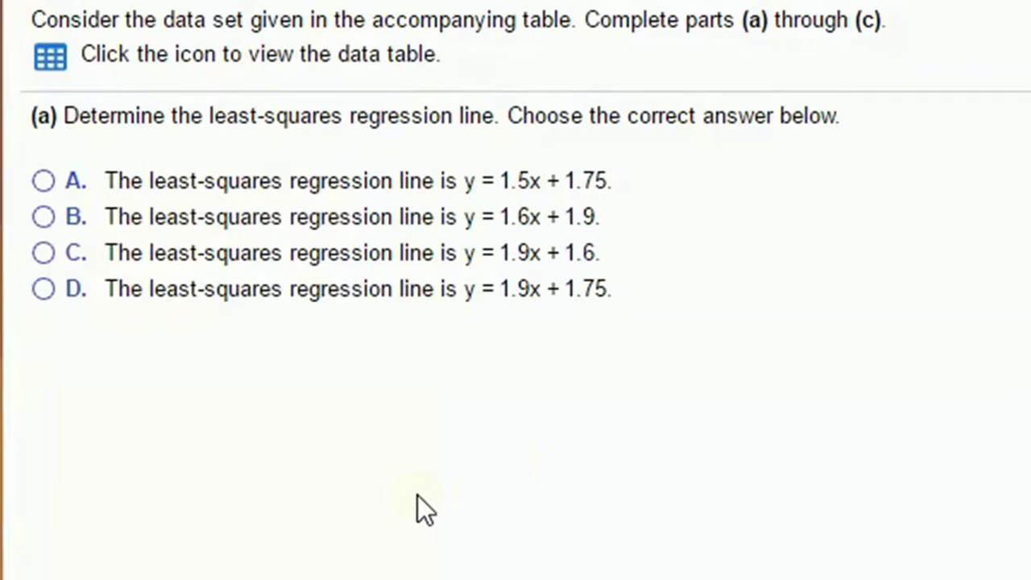
- Display the data table of the new least-squares question and open its x and y data in StatCrunch
{"action": "left_click", "coordinate": [50, 57]}
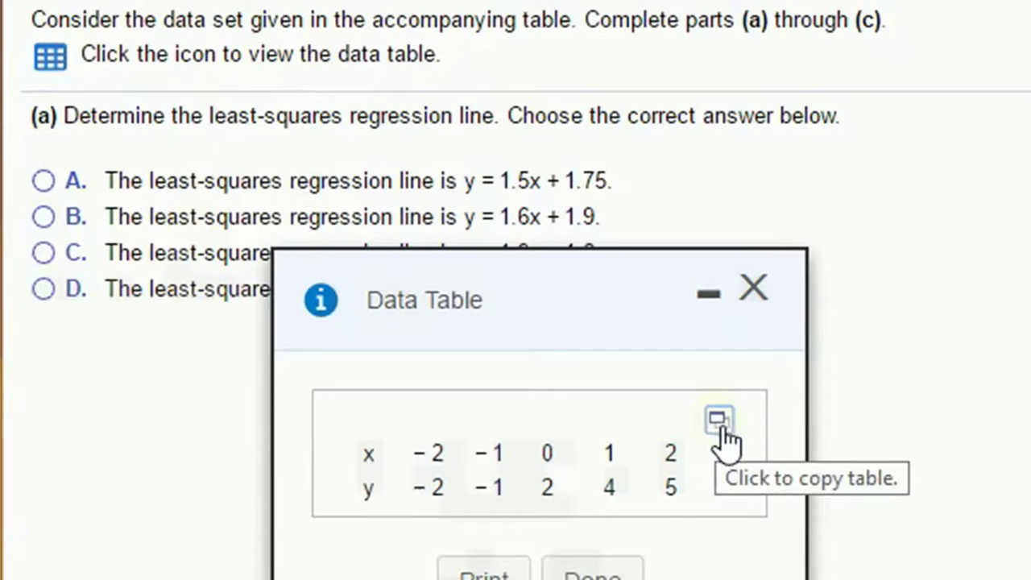
{"action": "left_click", "coordinate": [725, 422]}
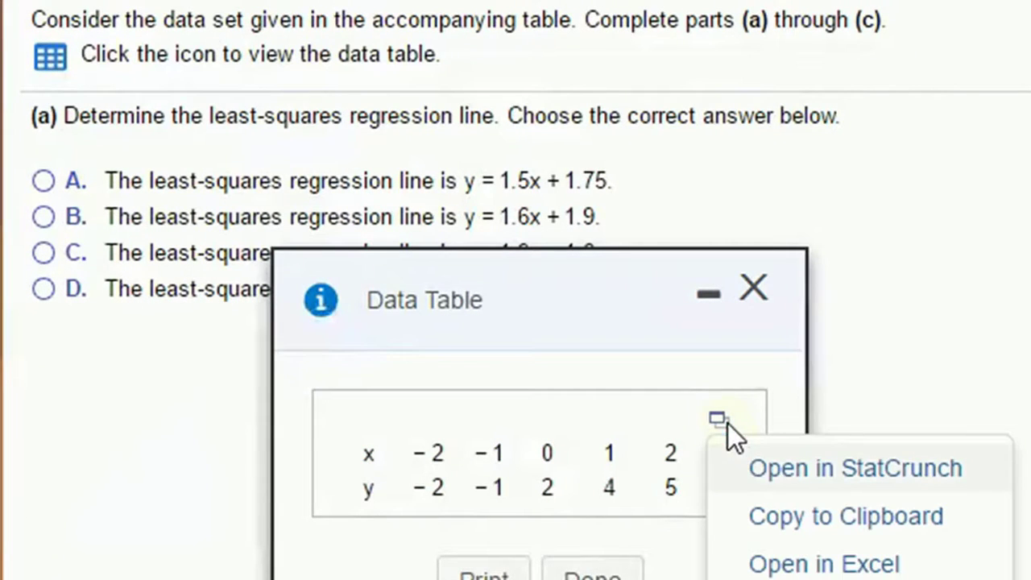
{"action": "left_click", "coordinate": [766, 468]}
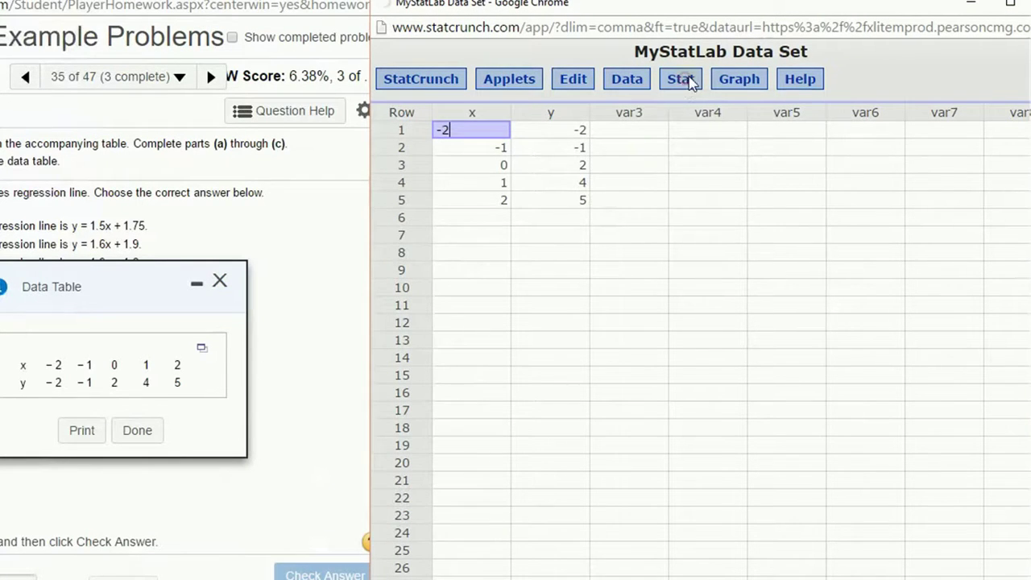
- Compute a simple linear regression with x as the X variable and y as the Y variable
{"action": "left_click", "coordinate": [683, 78]}
{"action": "mouse_move", "coordinate": [725, 231]}
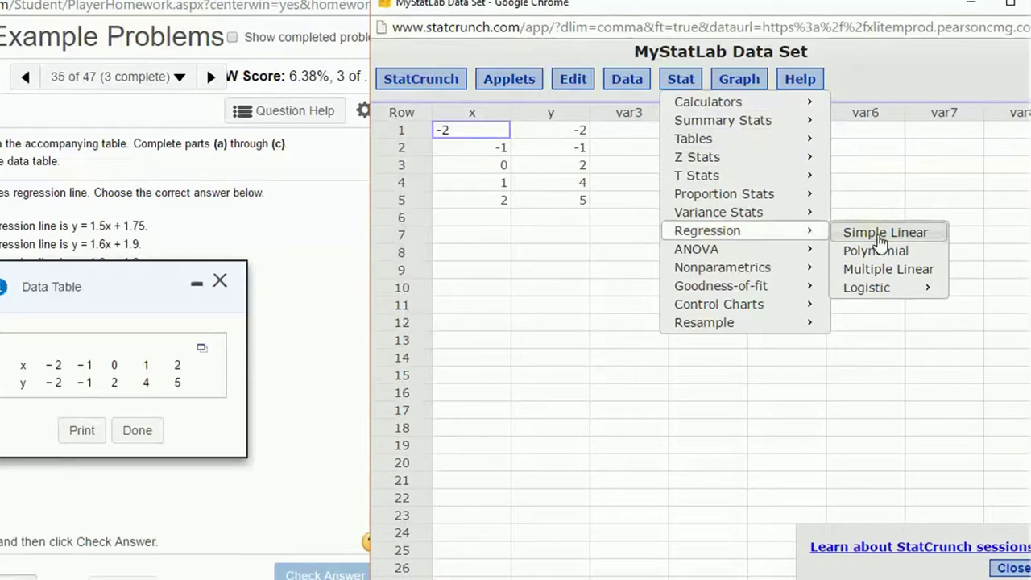
{"action": "left_click", "coordinate": [884, 233]}
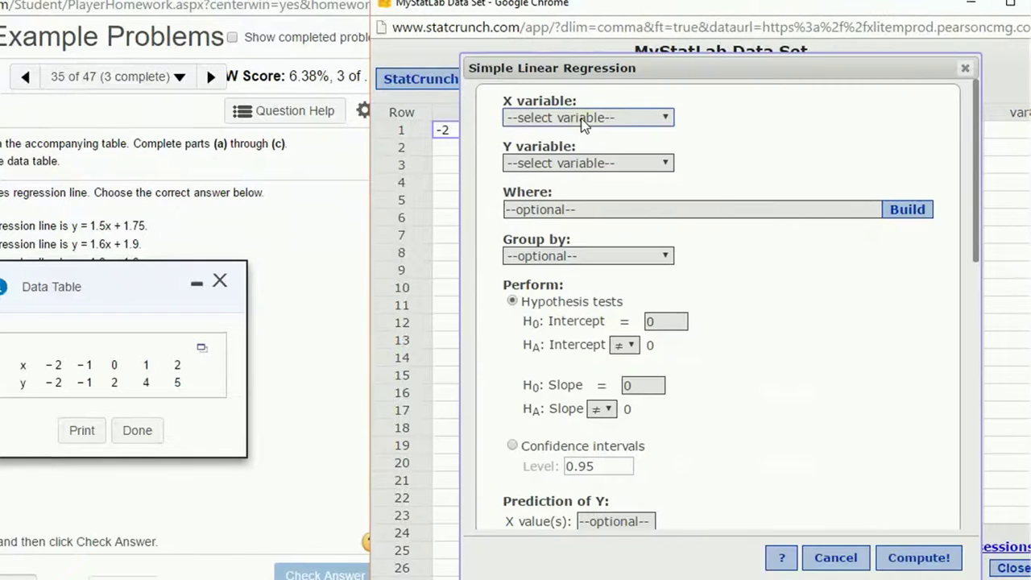
{"action": "left_click", "coordinate": [575, 119]}
{"action": "left_click", "coordinate": [525, 151]}
{"action": "left_click", "coordinate": [537, 163]}
{"action": "left_click", "coordinate": [516, 221]}
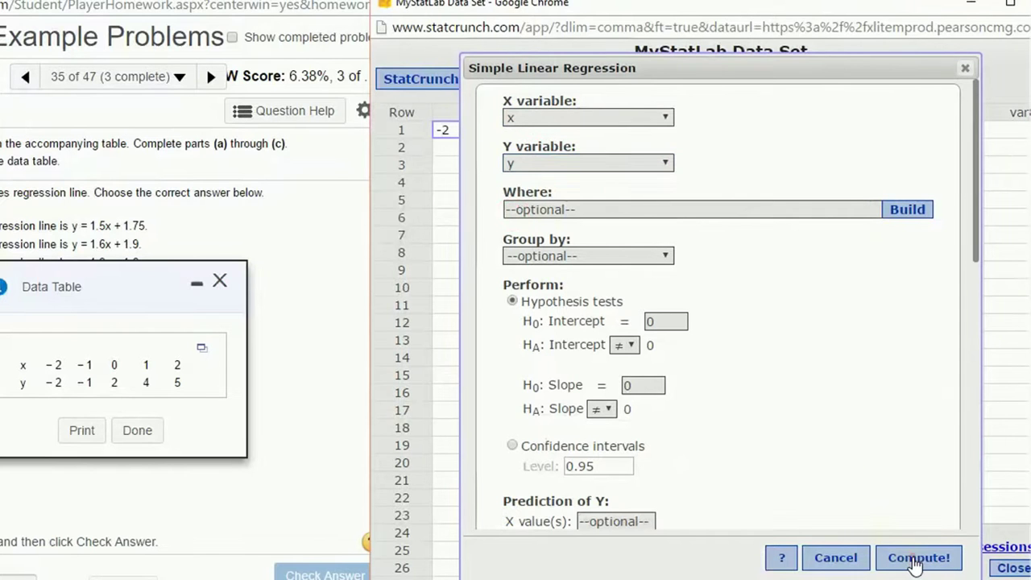
{"action": "left_click", "coordinate": [917, 564]}
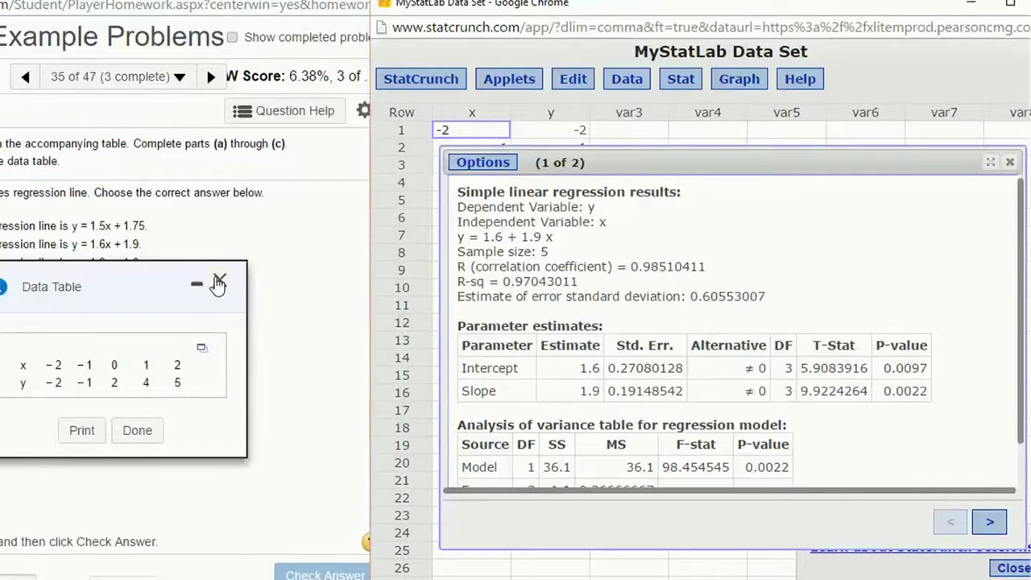
- Close the data table and submit answer C, y = 1.9x + 1.6, as the least-squares regression line
{"action": "left_click", "coordinate": [219, 281]}
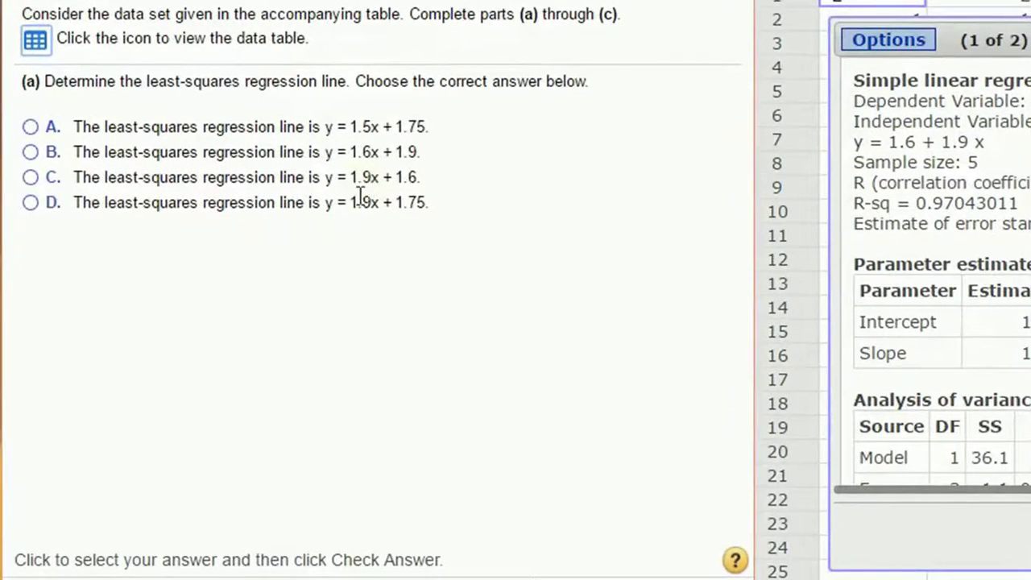
{"action": "left_click", "coordinate": [31, 177]}
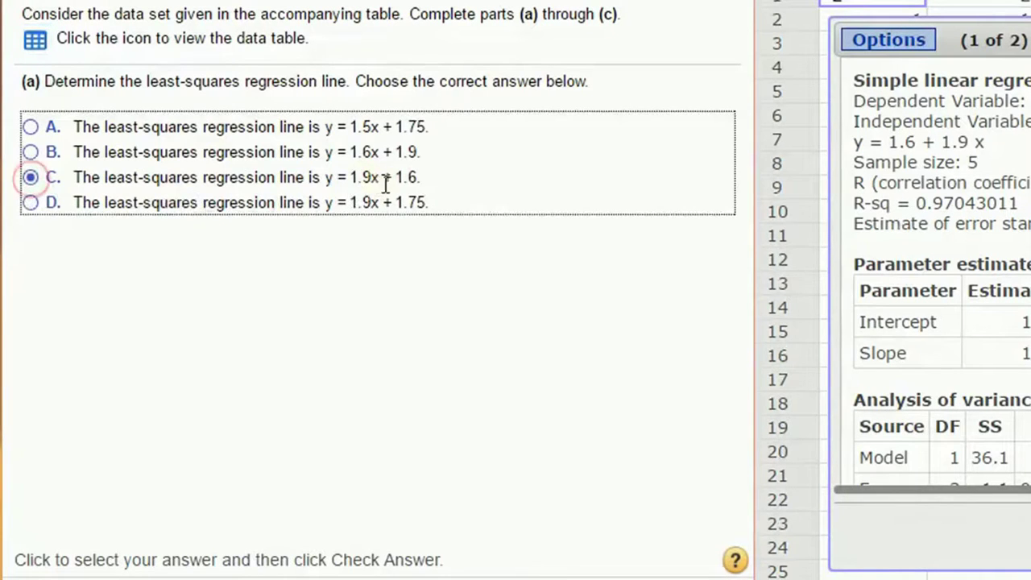
{"action": "left_click", "coordinate": [651, 526]}
{"action": "left_click", "coordinate": [385, 345]}
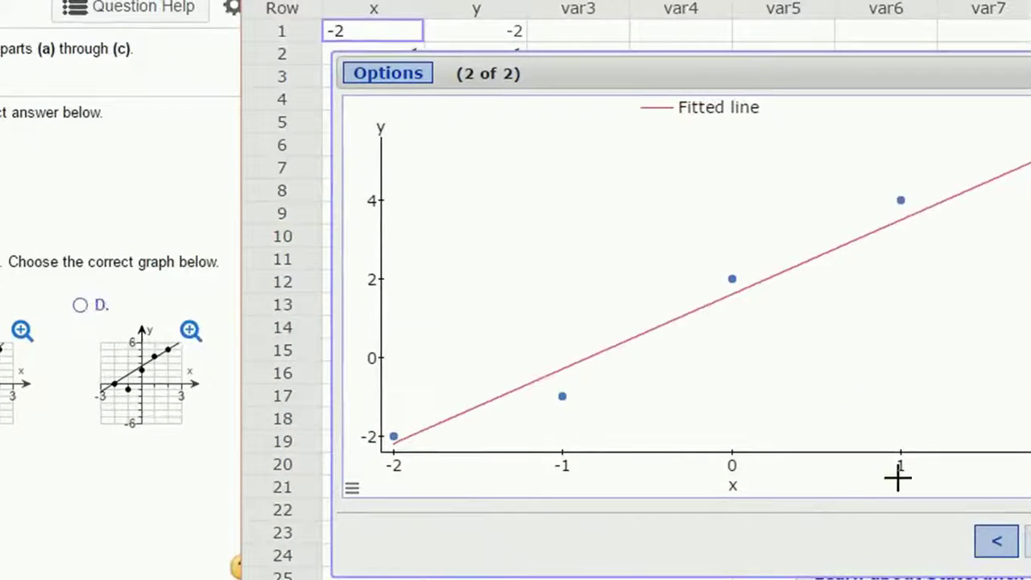
- Narrow the fitted line plot's window and set the plot's x-axis range from -3 to 3
{"action": "left_click_drag", "start_coordinate": [898, 480], "coordinate": [749, 475]}
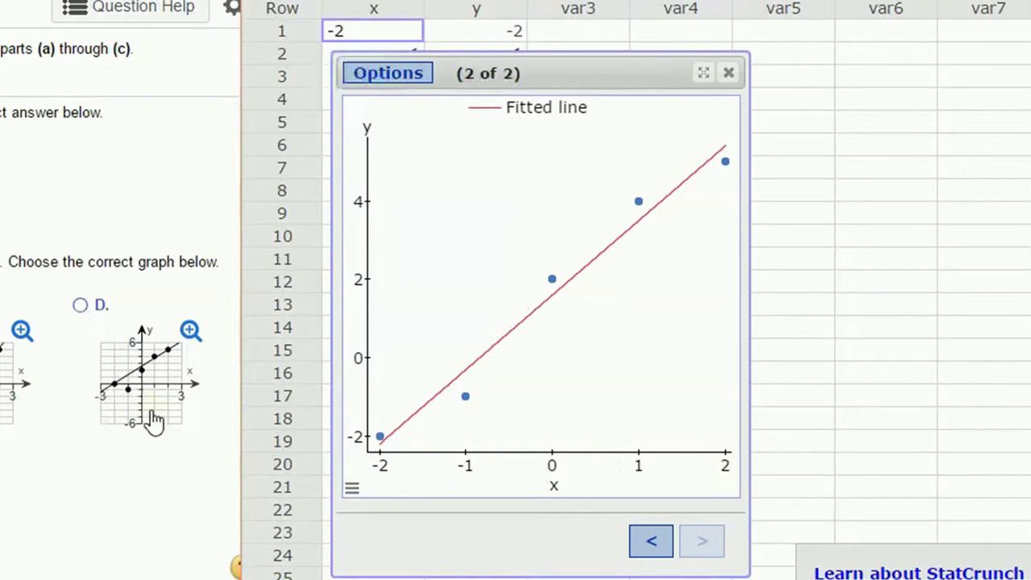
{"action": "left_click", "coordinate": [352, 489]}
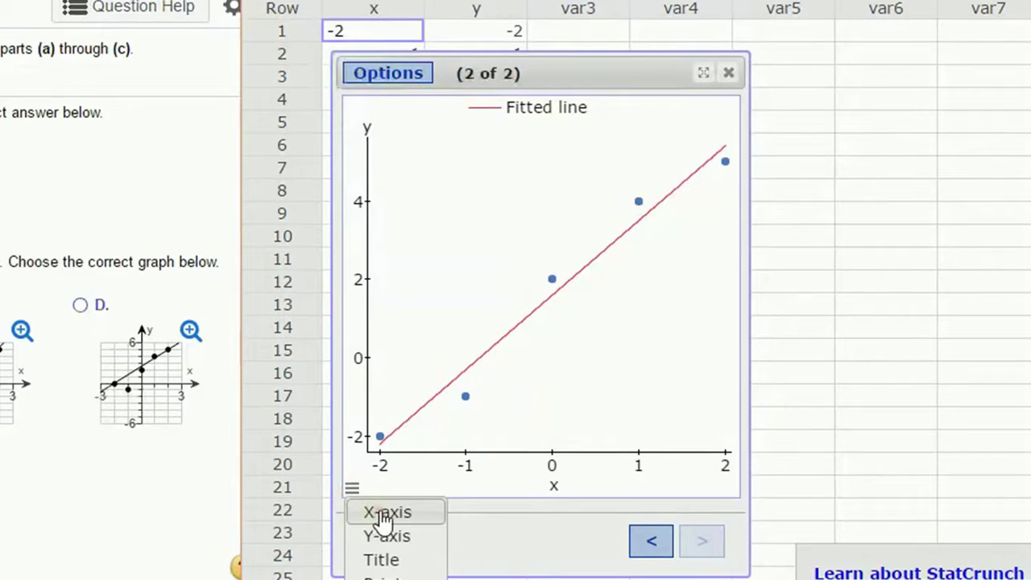
{"action": "left_click", "coordinate": [382, 513]}
{"action": "left_click_drag", "start_coordinate": [454, 78], "coordinate": [403, 78]}
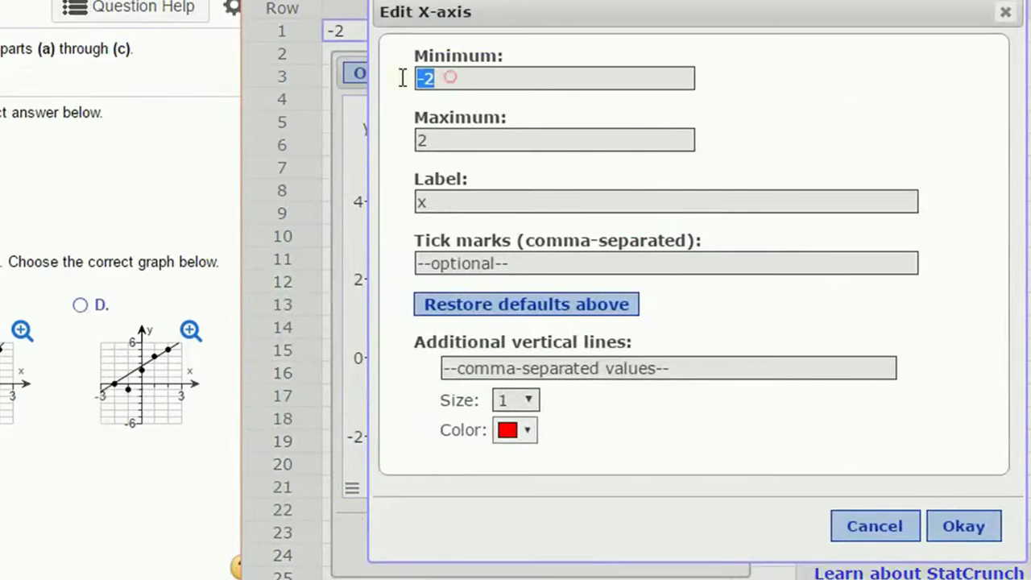
{"action": "type", "text": "-3"}
{"action": "double_click", "coordinate": [441, 141]}
{"action": "type", "text": "3"}
{"action": "left_click", "coordinate": [965, 528]}
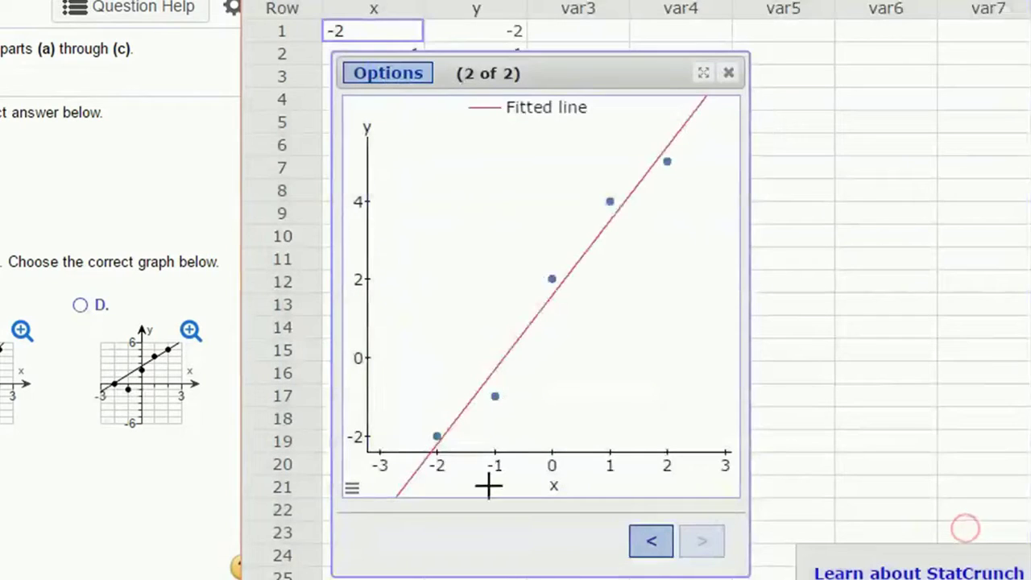
{"action": "left_click", "coordinate": [352, 488]}
{"action": "left_click", "coordinate": [380, 511]}
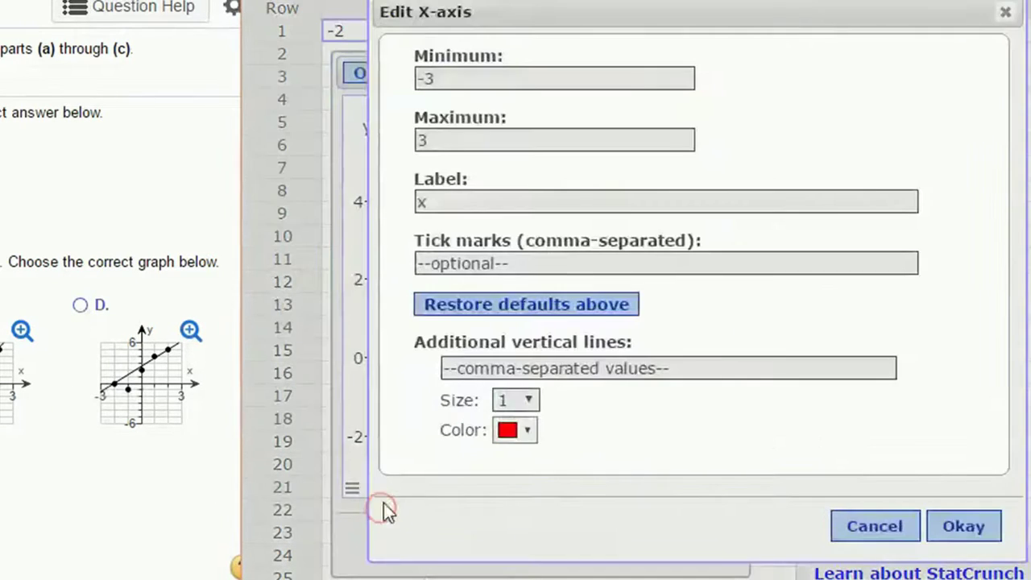
{"action": "key", "text": "Escape"}
- Set the fitted line plot's y-axis range from -6 to 6
{"action": "left_click", "coordinate": [352, 488]}
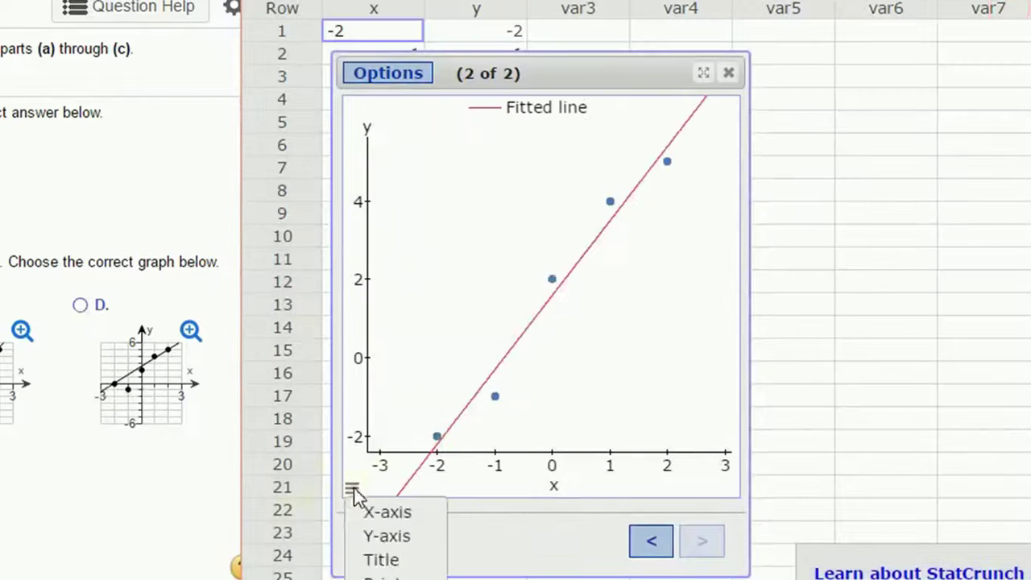
{"action": "left_click", "coordinate": [364, 529]}
{"action": "left_click_drag", "start_coordinate": [516, 139], "coordinate": [384, 144]}
{"action": "type", "text": "6"}
{"action": "left_click_drag", "start_coordinate": [448, 78], "coordinate": [430, 86]}
{"action": "type", "text": "6"}
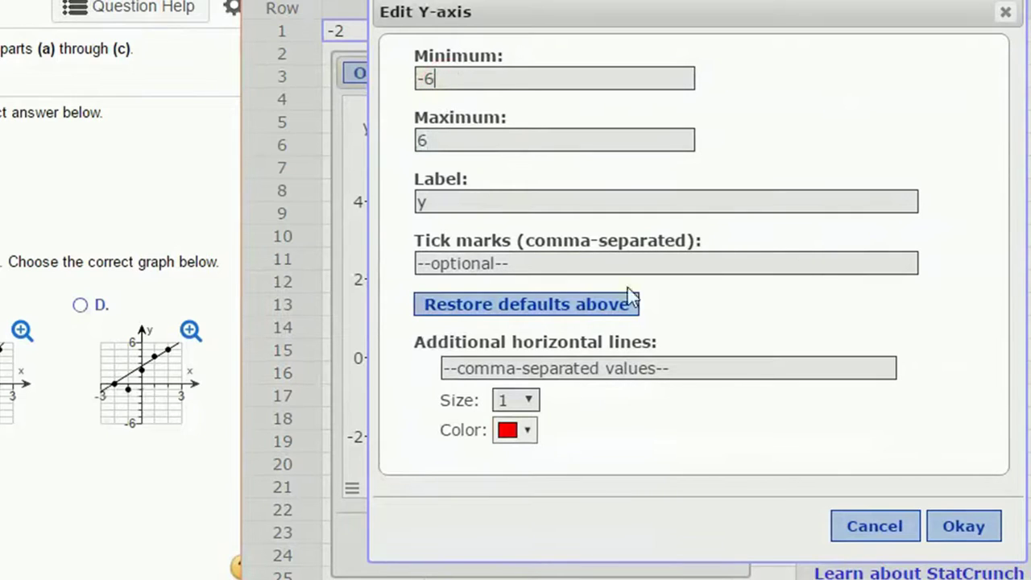
{"action": "left_click", "coordinate": [961, 522]}
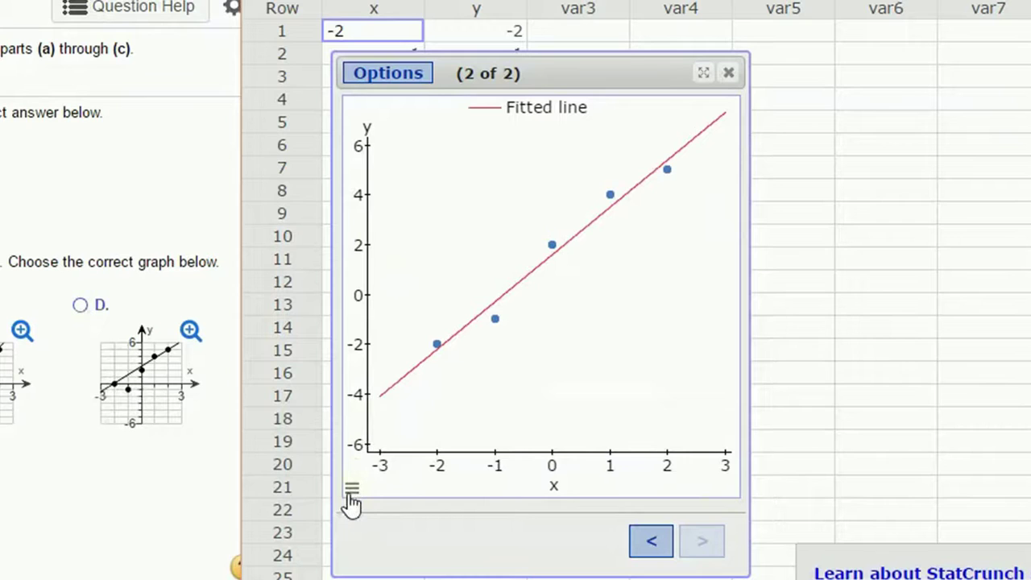
{"action": "left_click", "coordinate": [523, 444]}
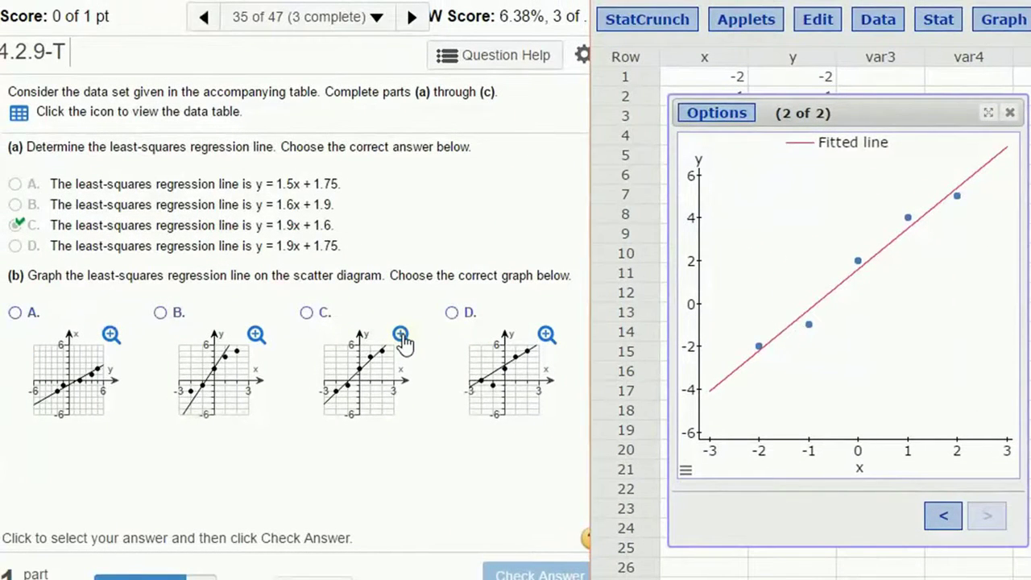
- Enlarge answer graph C to compare it with the fitted line plot and submit C for part (b)
{"action": "left_click", "coordinate": [401, 335]}
{"action": "left_click", "coordinate": [401, 335]}
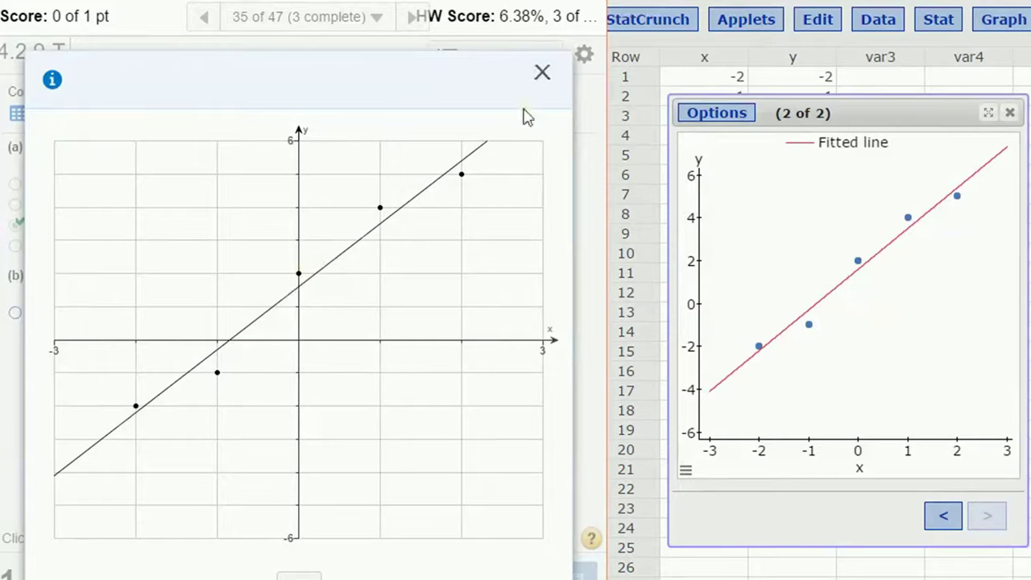
{"action": "left_click", "coordinate": [544, 75]}
{"action": "left_click", "coordinate": [307, 313]}
{"action": "left_click", "coordinate": [540, 574]}
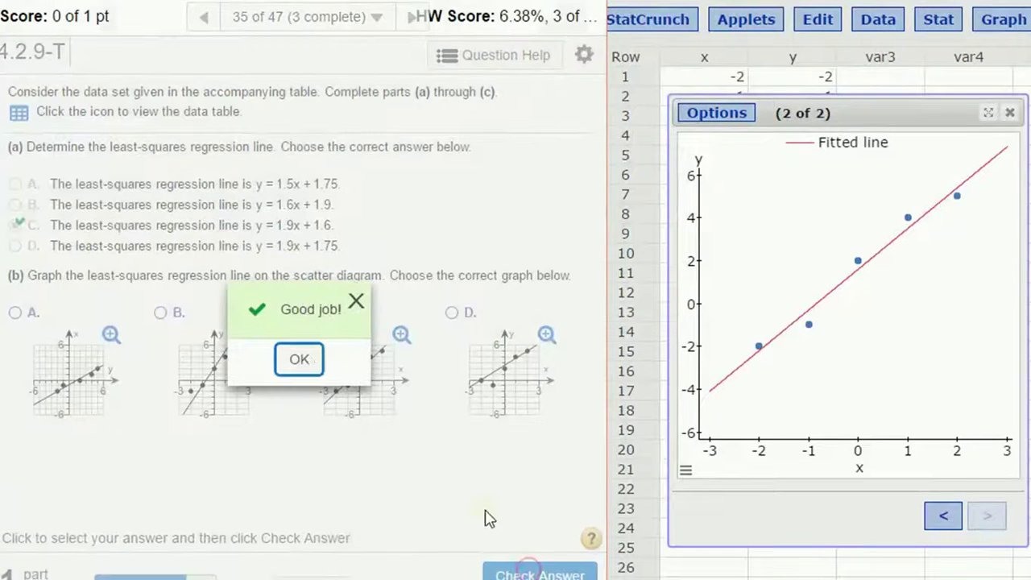
{"action": "left_click", "coordinate": [296, 360]}
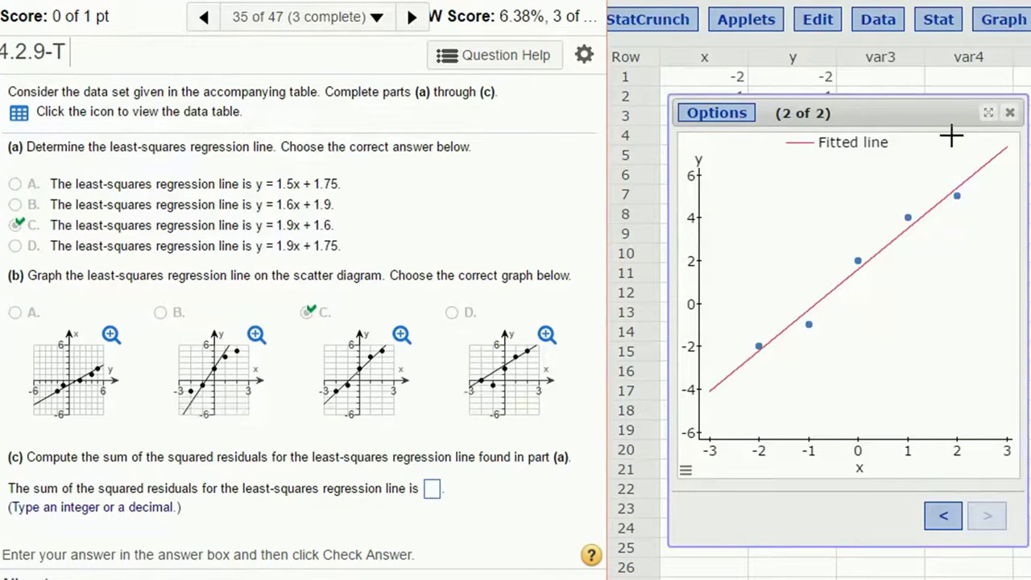
- Widen the regression results to read the full analysis of variance table, and examine the points' distances from the line in the fitted line plot
{"action": "left_click", "coordinate": [942, 515]}
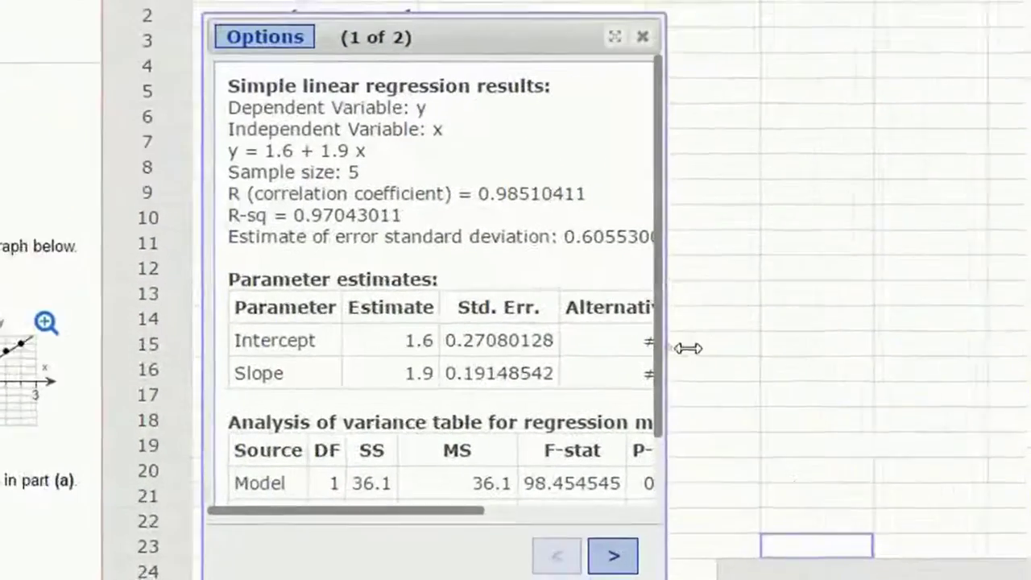
{"action": "left_click_drag", "start_coordinate": [979, 351], "coordinate": [1030, 336]}
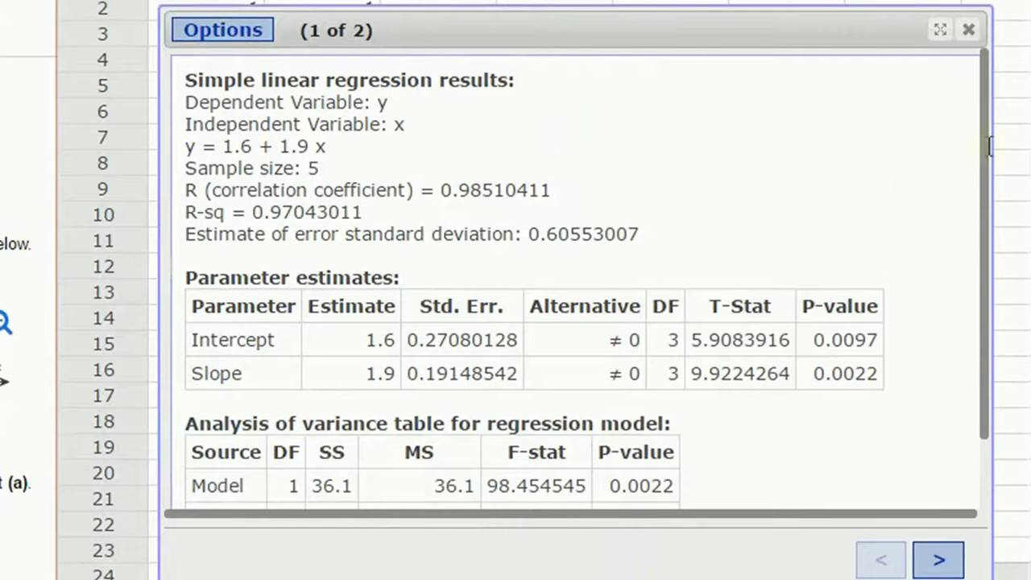
{"action": "left_click_drag", "start_coordinate": [985, 153], "coordinate": [970, 266]}
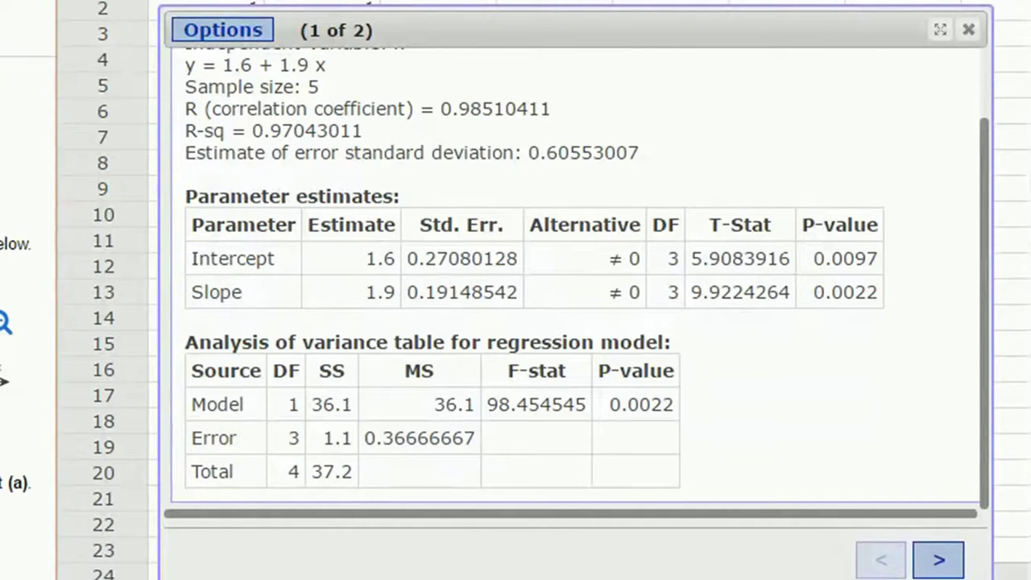
{"action": "left_click", "coordinate": [939, 560]}
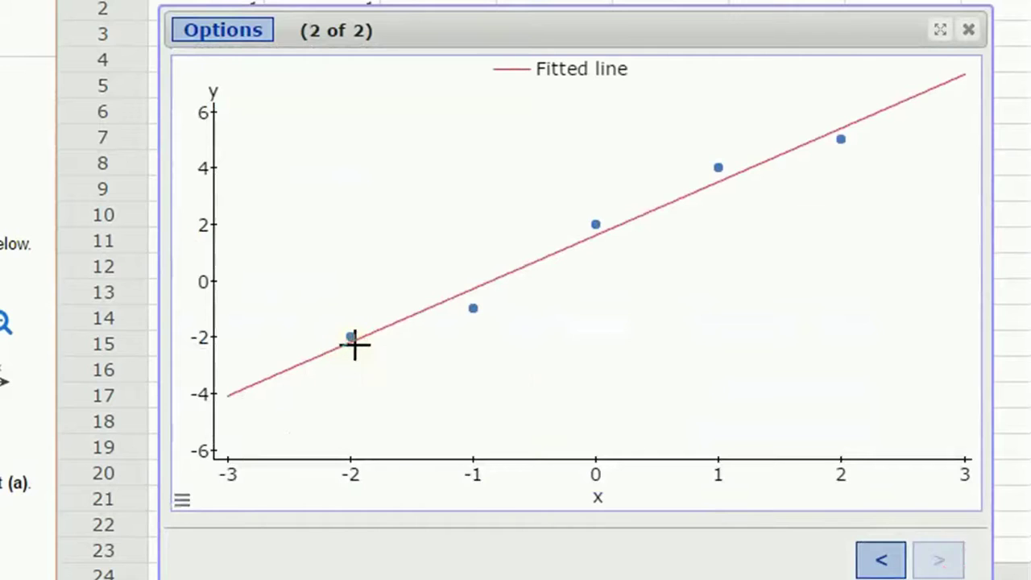
{"action": "mouse_move", "coordinate": [355, 345]}
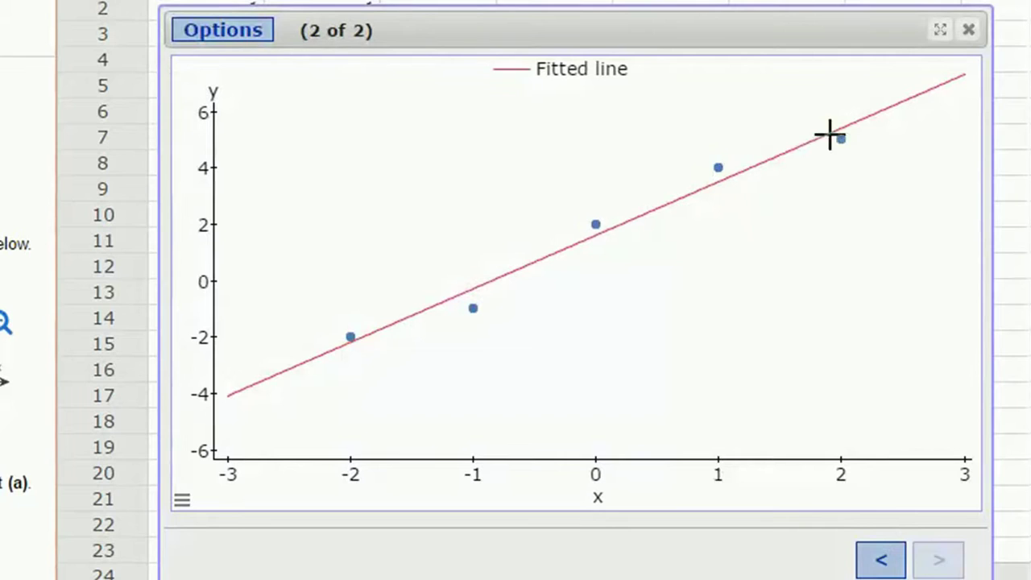
- Return to the regression results, bring up the full analysis of variance table and submit 1.1 as the sum of squared residuals
{"action": "left_click", "coordinate": [878, 564]}
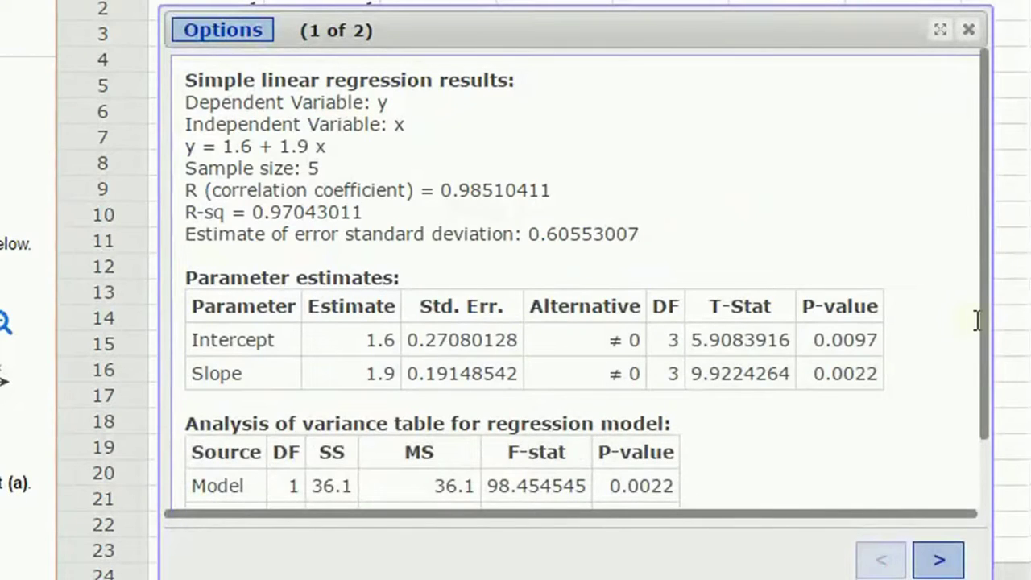
{"action": "left_click_drag", "start_coordinate": [985, 322], "coordinate": [1003, 443]}
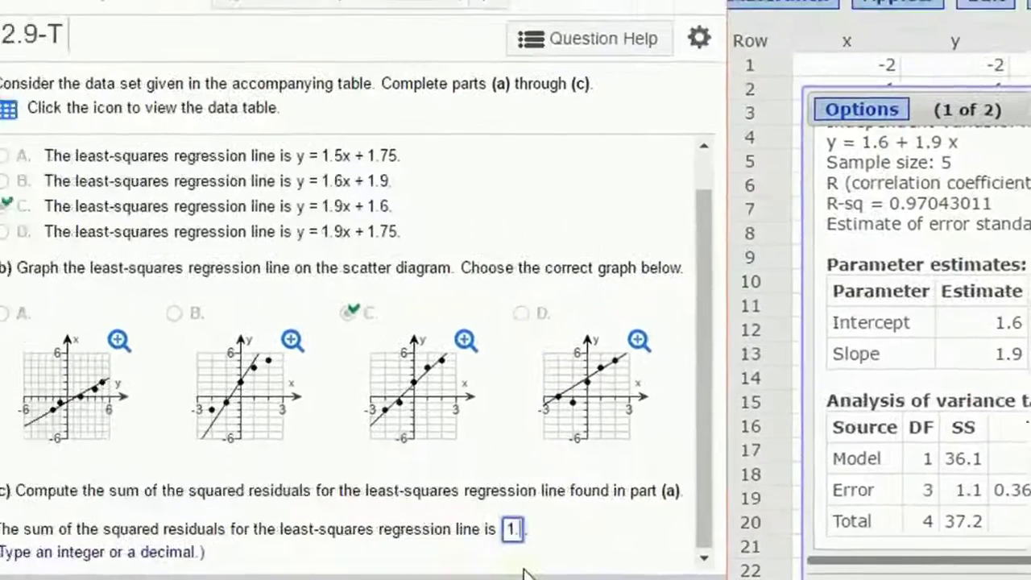
{"action": "type", "text": "1.1"}
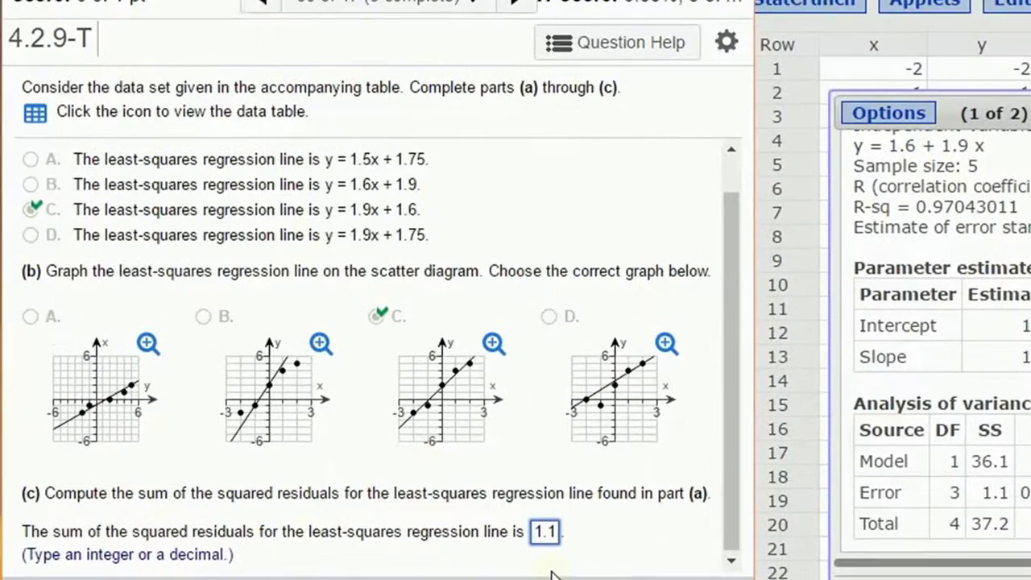
{"action": "key", "text": "Return"}
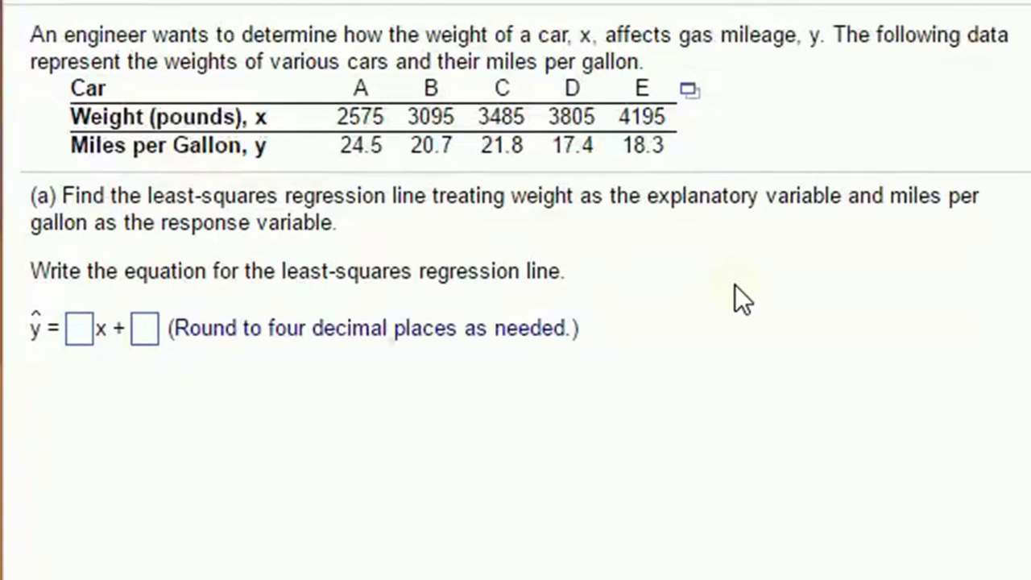
- Open the car data in StatCrunch and compute a simple linear regression with Weight (pounds), x as X and Miles per Gallon, y as Y
{"action": "left_click", "coordinate": [691, 92]}
{"action": "left_click", "coordinate": [763, 137]}
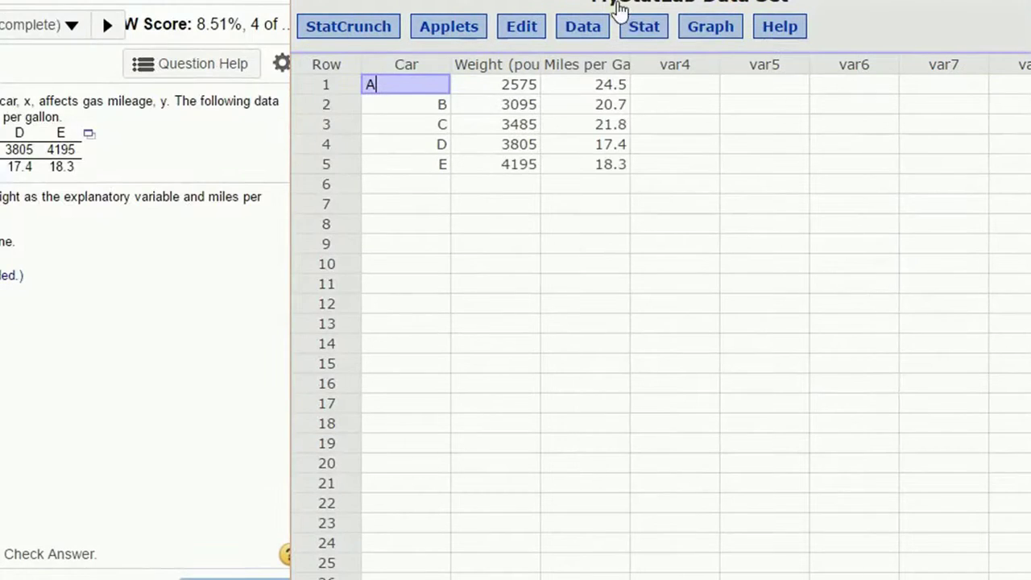
{"action": "left_click", "coordinate": [642, 29]}
{"action": "left_click", "coordinate": [644, 29]}
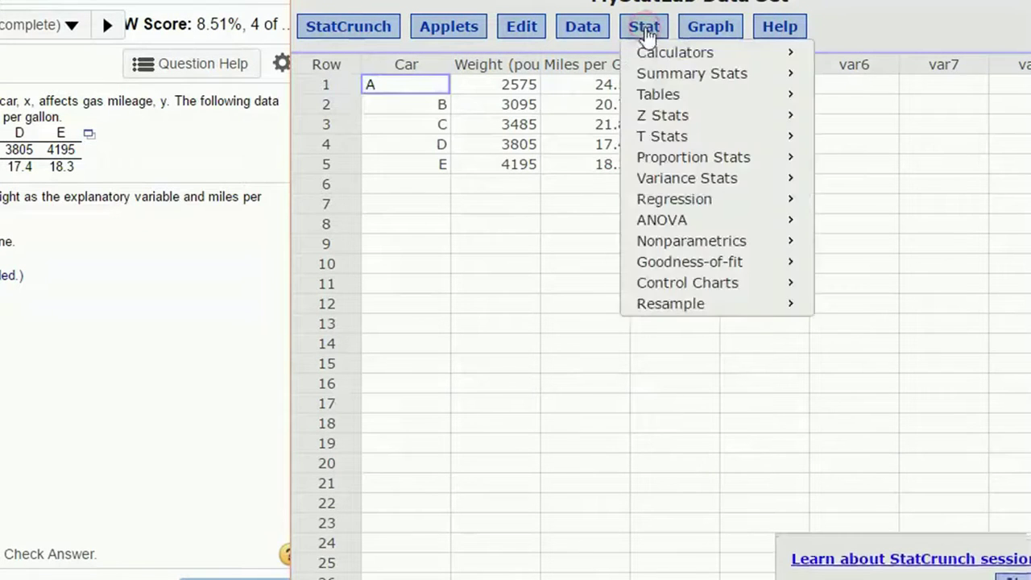
{"action": "mouse_move", "coordinate": [699, 205]}
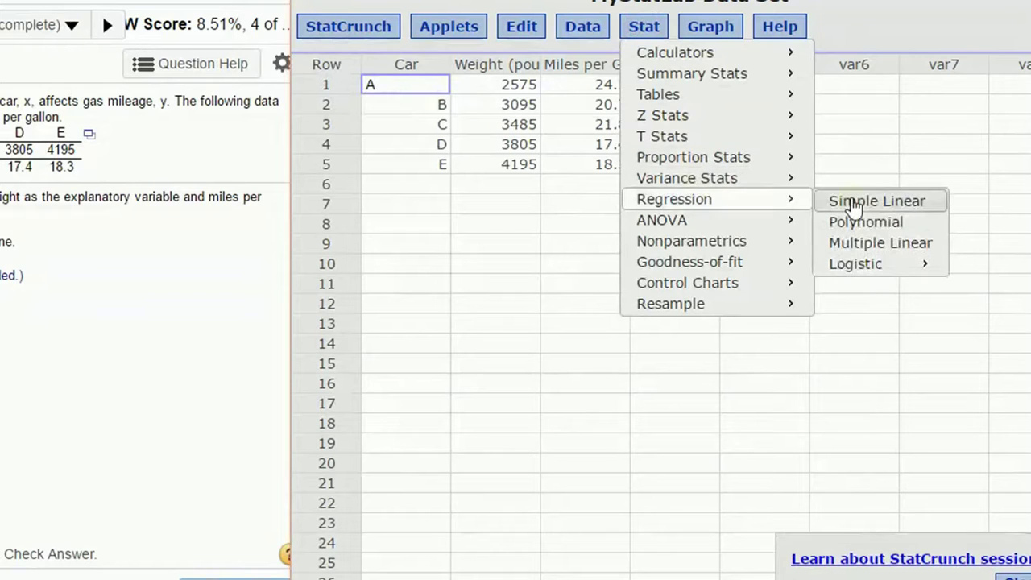
{"action": "left_click", "coordinate": [850, 202]}
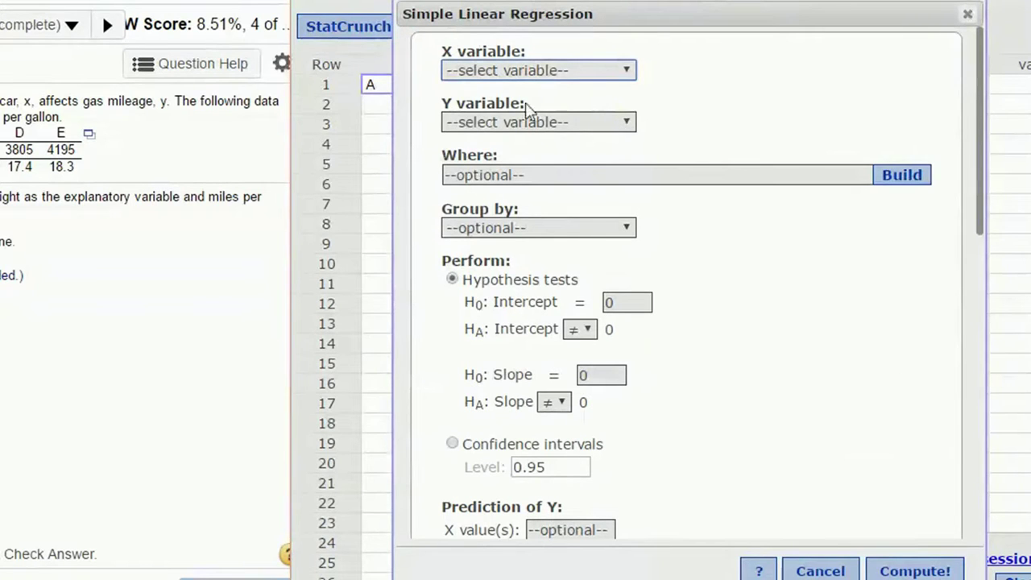
{"action": "left_click", "coordinate": [473, 70]}
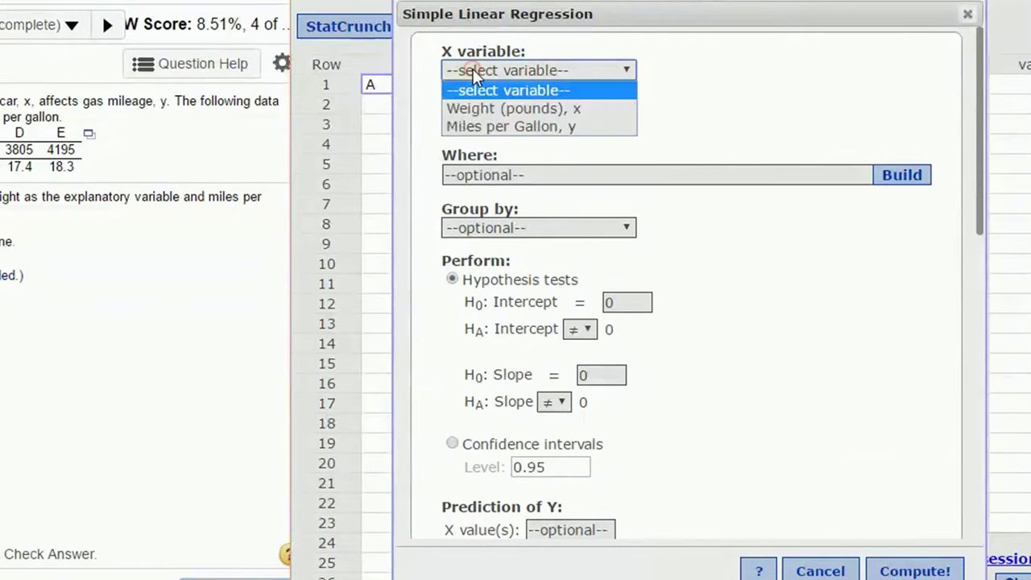
{"action": "left_click", "coordinate": [588, 108]}
{"action": "left_click", "coordinate": [541, 122]}
{"action": "left_click", "coordinate": [525, 179]}
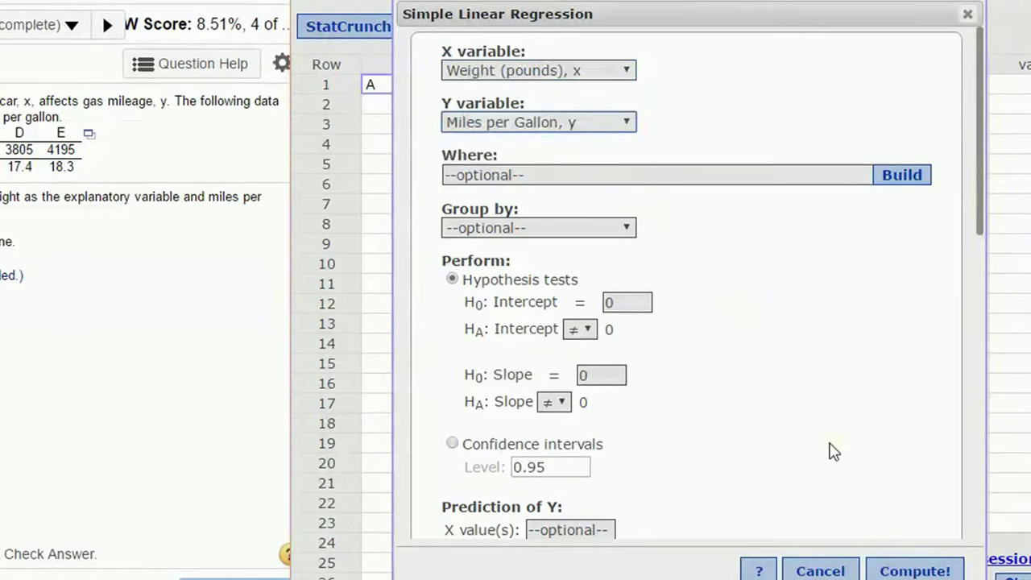
{"action": "left_click", "coordinate": [908, 571]}
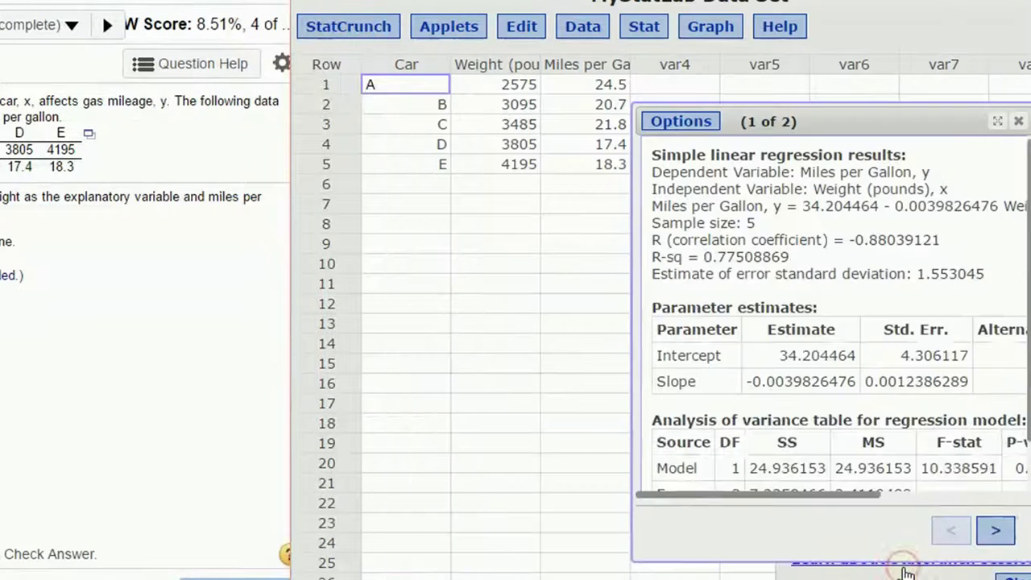
- Widen the regression results to show the full equation and submit slope -.0040 and intercept 34.2045 for part (a)
{"action": "left_click_drag", "start_coordinate": [792, 123], "coordinate": [536, 112]}
{"action": "left_click_drag", "start_coordinate": [779, 181], "coordinate": [995, 186]}
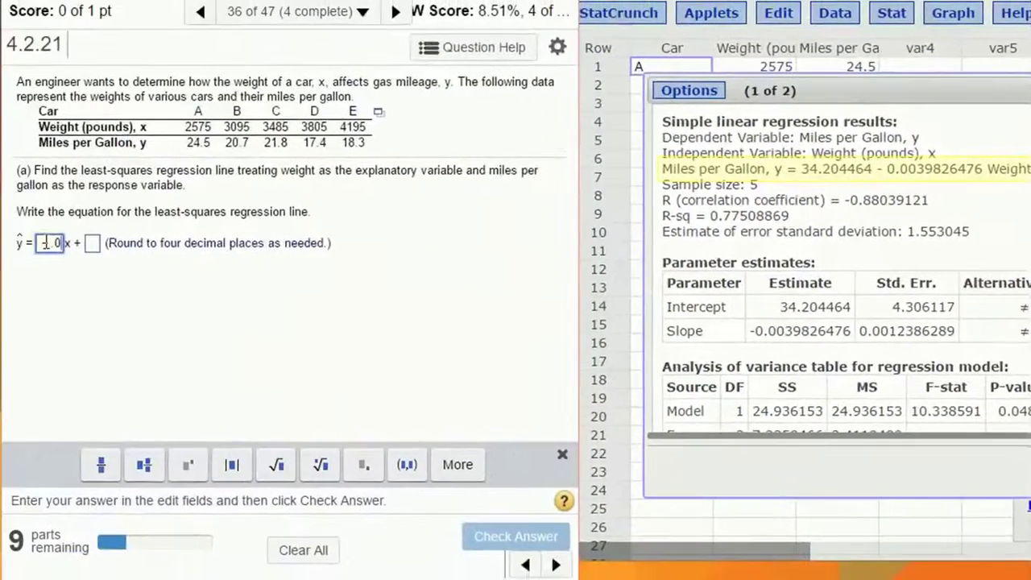
{"action": "left_click", "coordinate": [44, 242]}
{"action": "type", "text": "-0.00"}
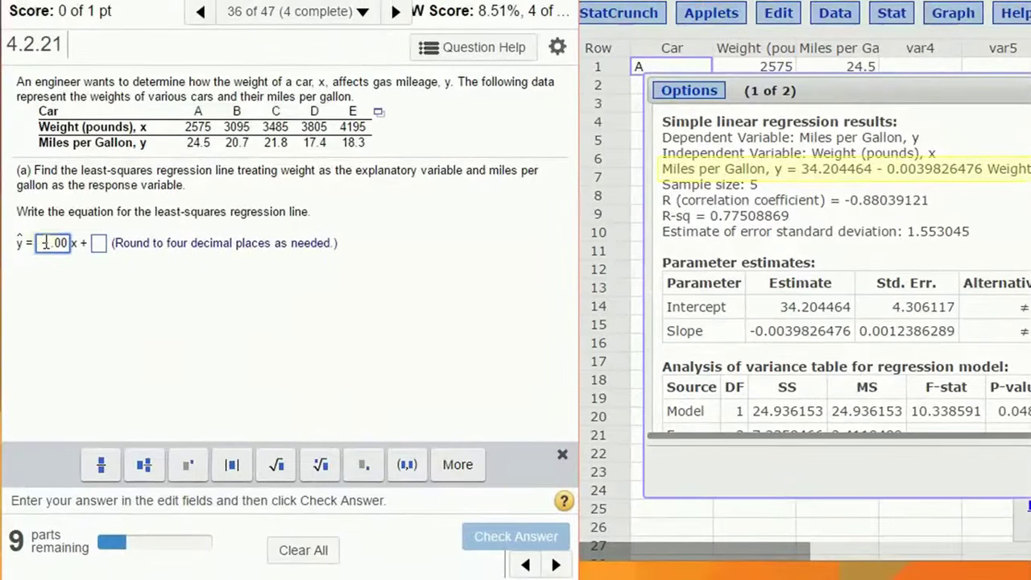
{"action": "type", "text": "40"}
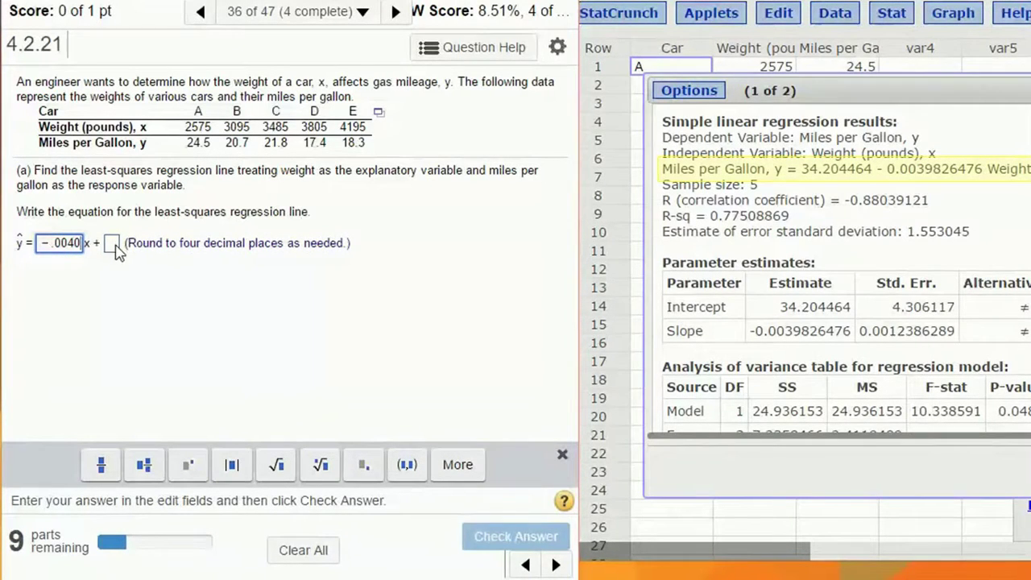
{"action": "left_click", "coordinate": [114, 244]}
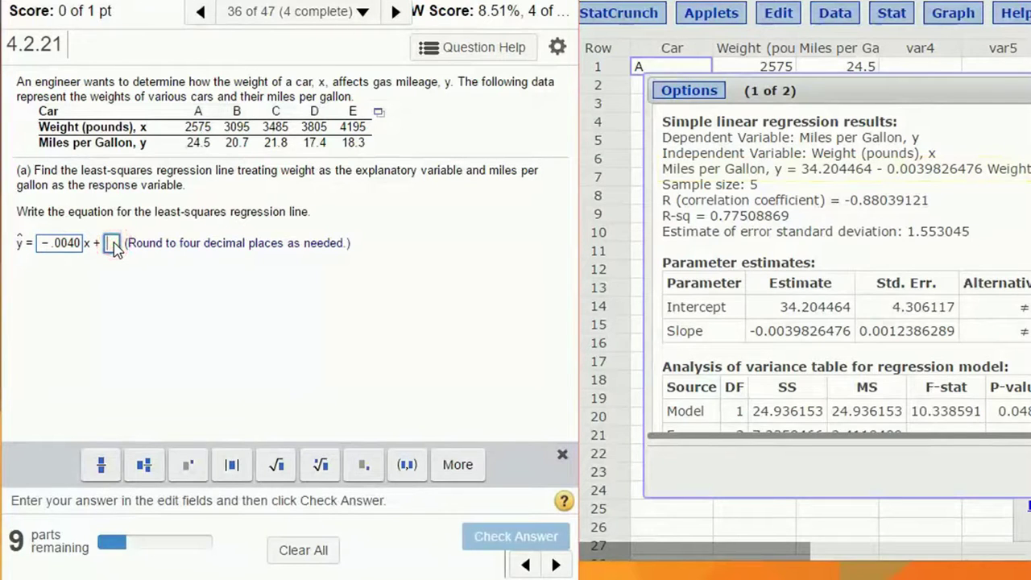
{"action": "type", "text": "34"}
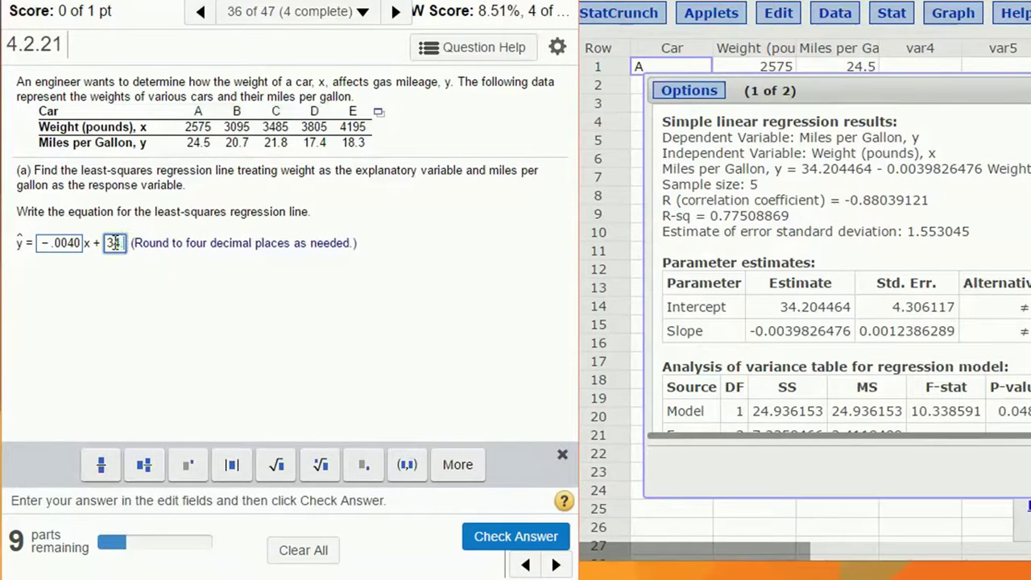
{"action": "type", "text": ".204"}
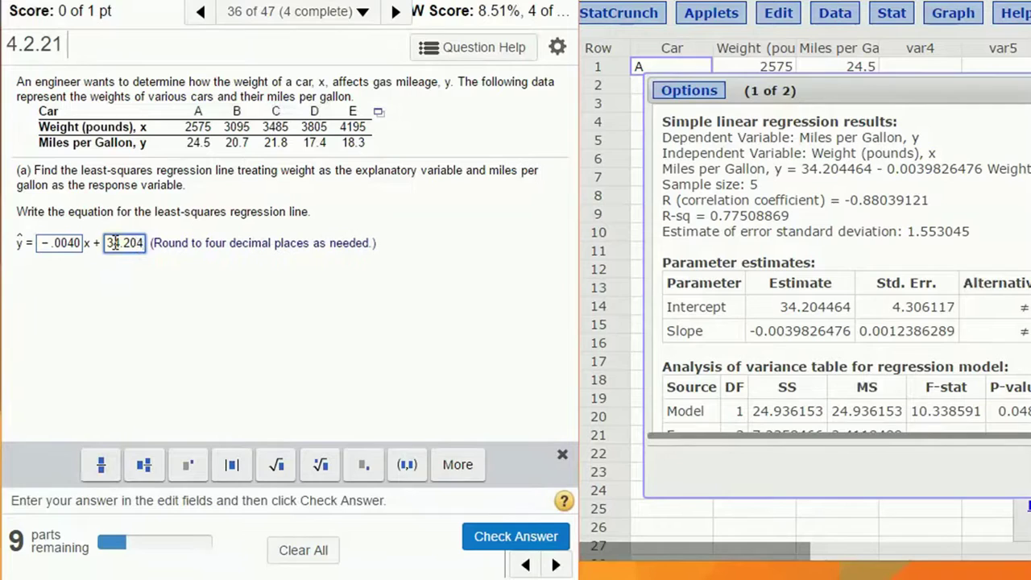
{"action": "type", "text": "5"}
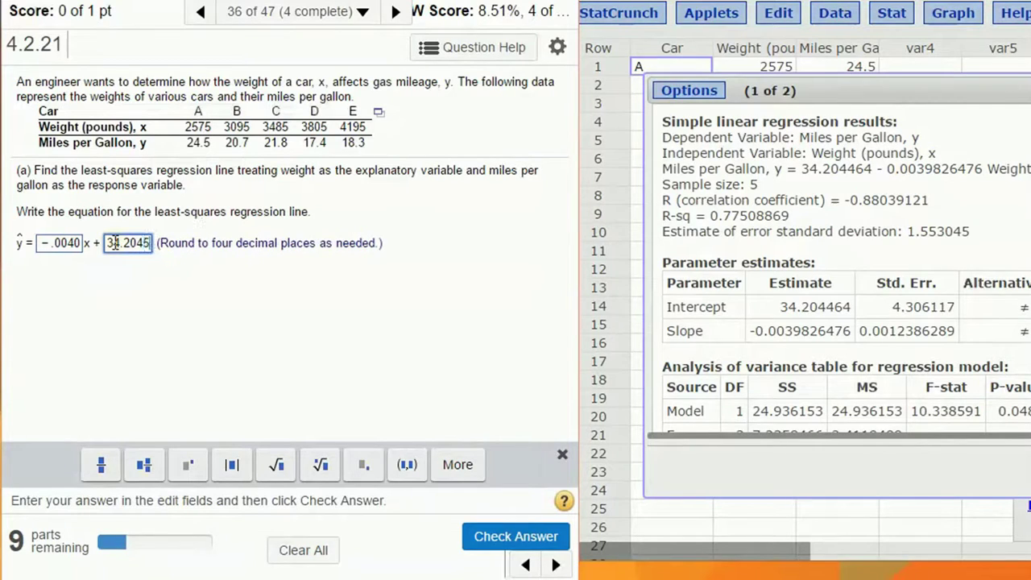
{"action": "key", "text": "Return"}
{"action": "left_click", "coordinate": [288, 352]}
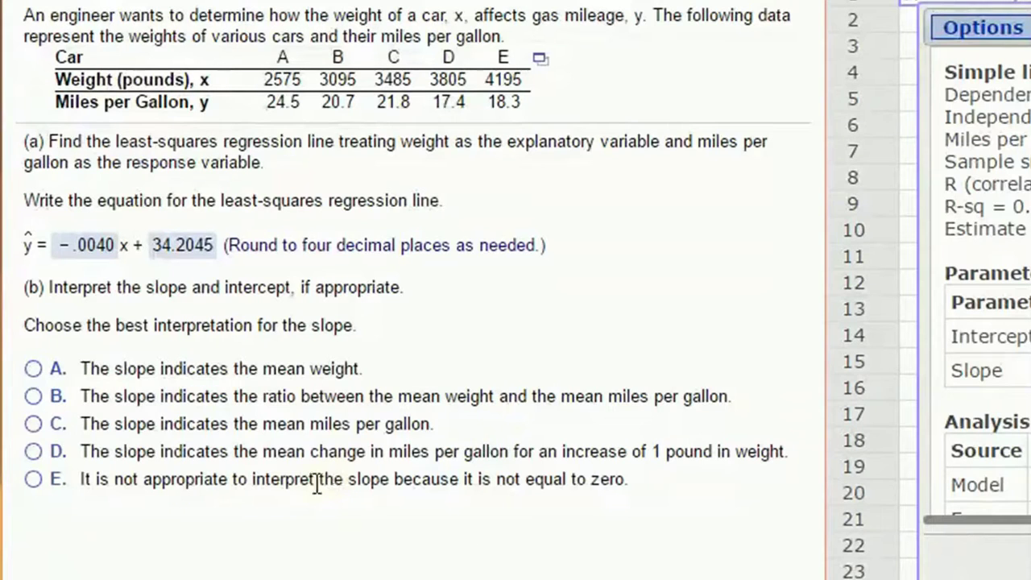
- Submit D as the interpretation of the slope and E as the interpretation of the y-intercept for part (b)
{"action": "left_click", "coordinate": [33, 451]}
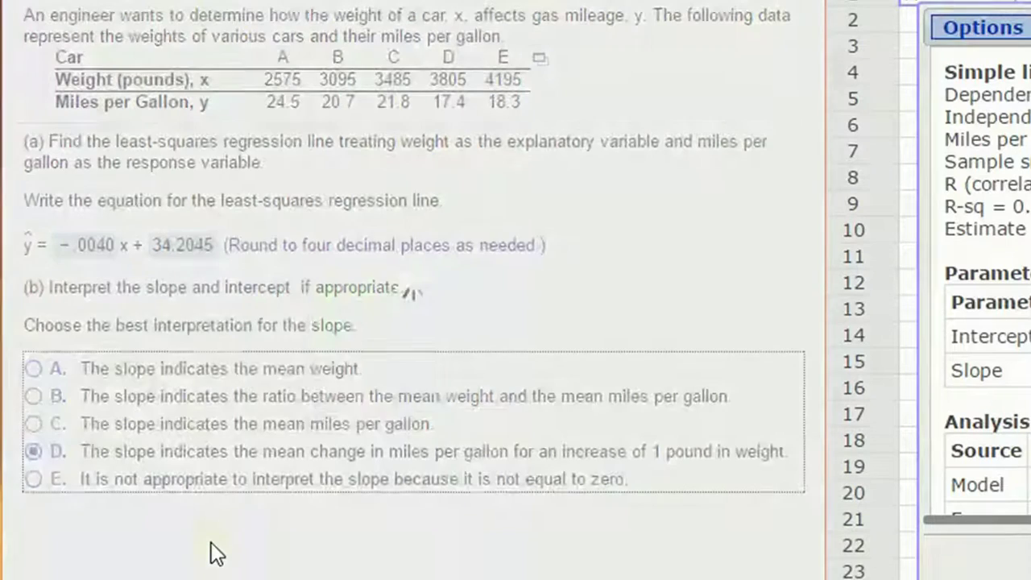
{"action": "key", "text": "Return"}
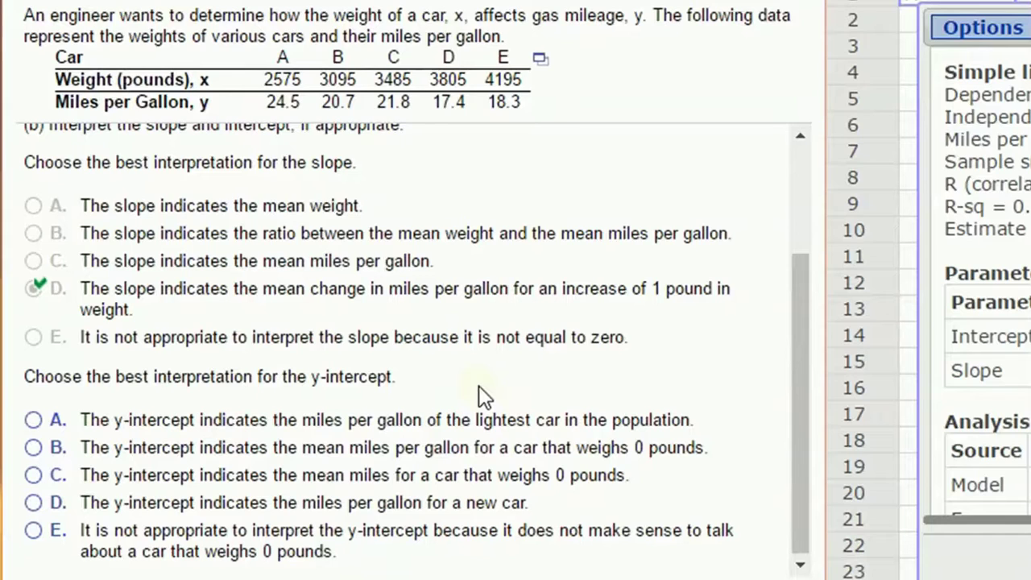
{"action": "left_click", "coordinate": [34, 530]}
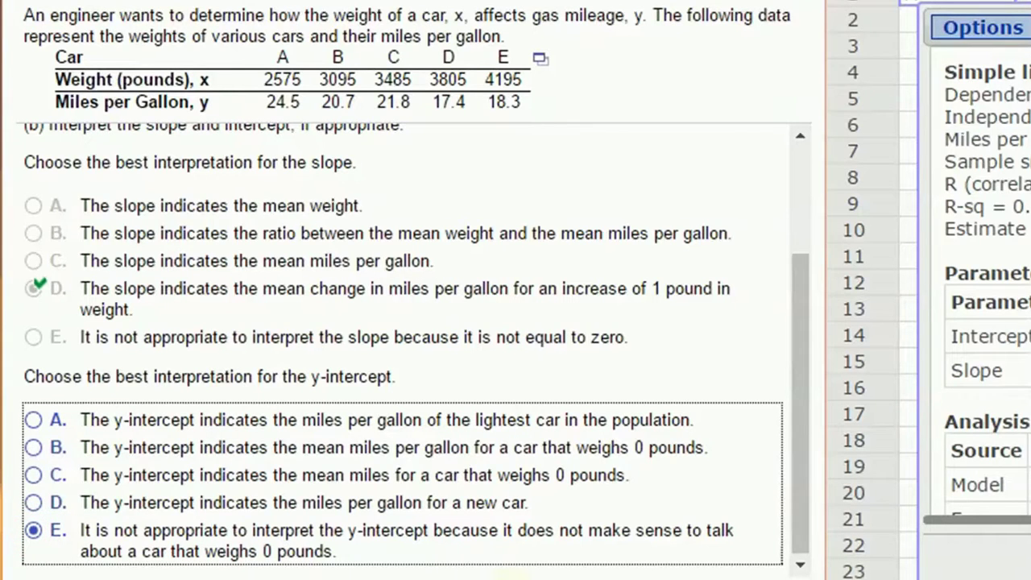
{"action": "key", "text": "Return"}
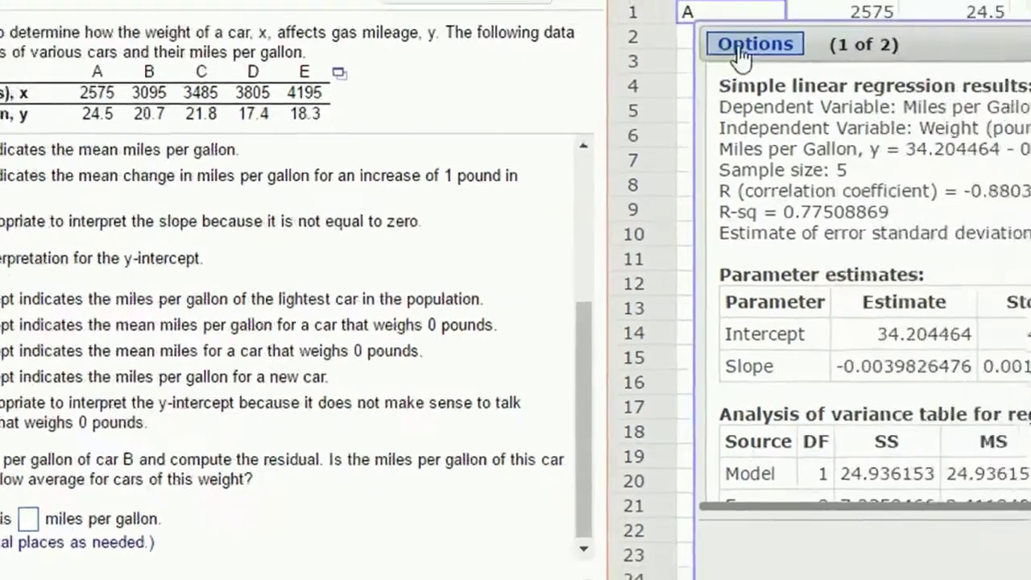
- Edit the weight and mileage regression to predict Y at an X value of 3095 and recompute it
{"action": "left_click", "coordinate": [981, 28]}
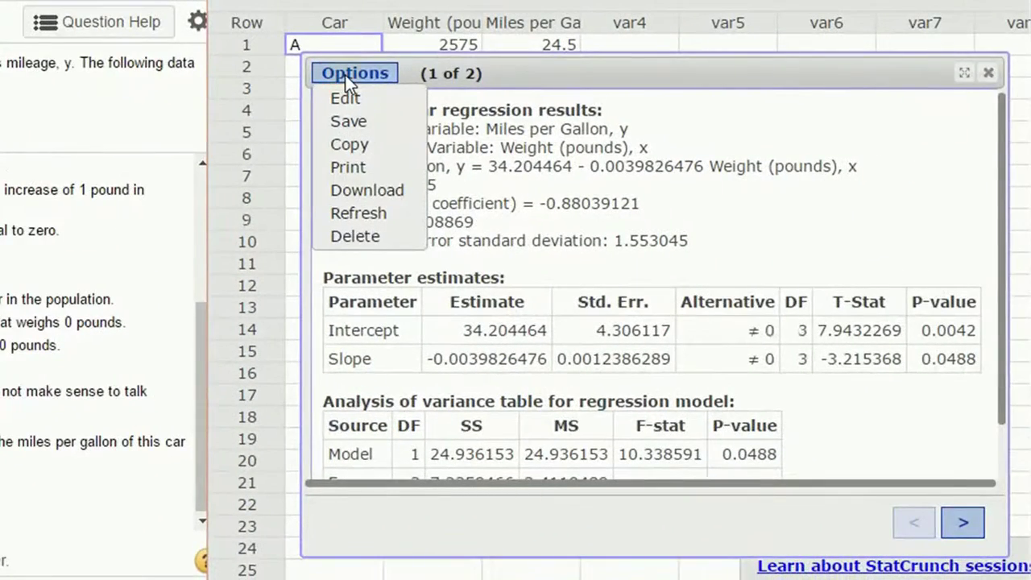
{"action": "left_click", "coordinate": [479, 77]}
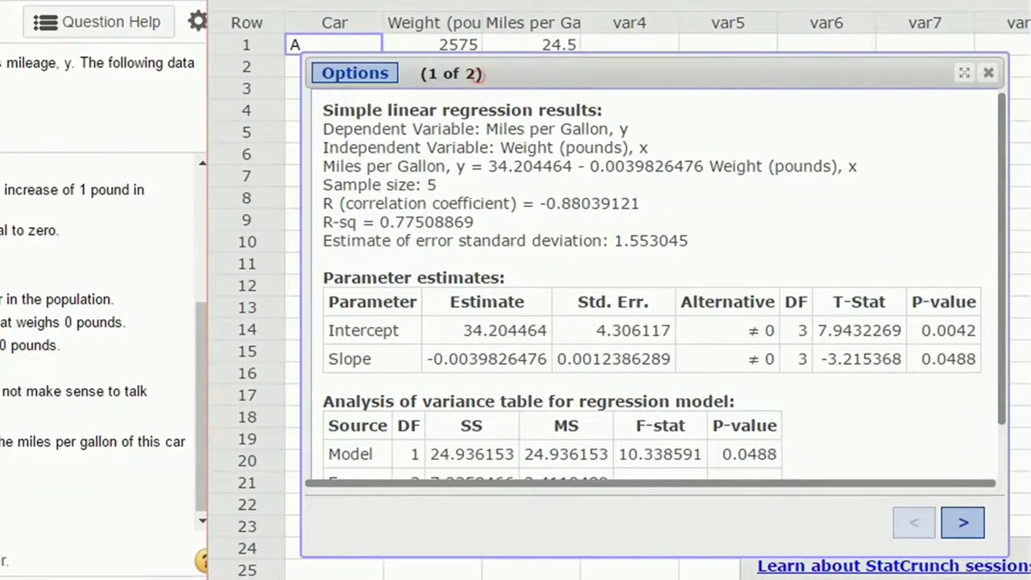
{"action": "left_click", "coordinate": [352, 81]}
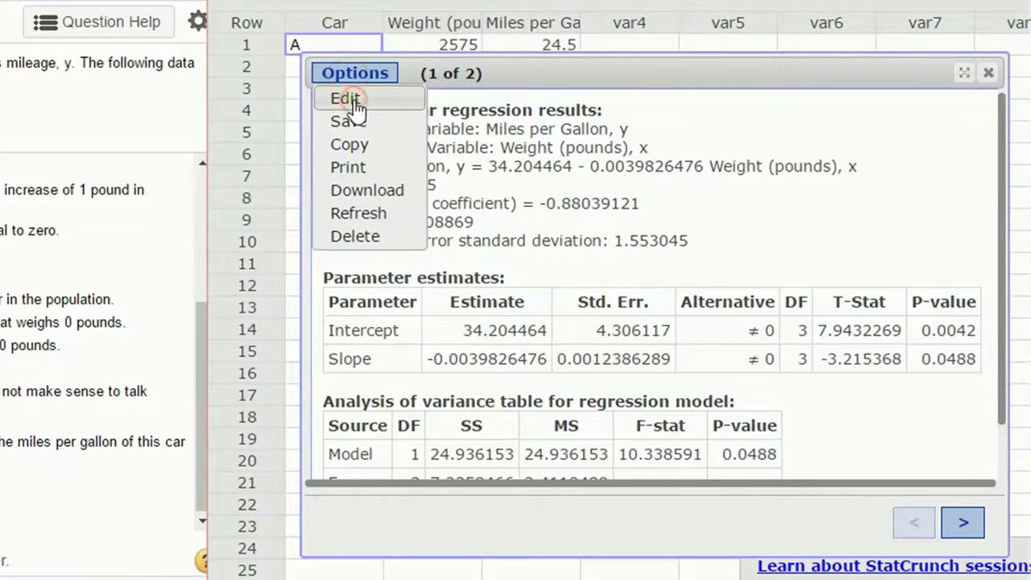
{"action": "left_click", "coordinate": [350, 99]}
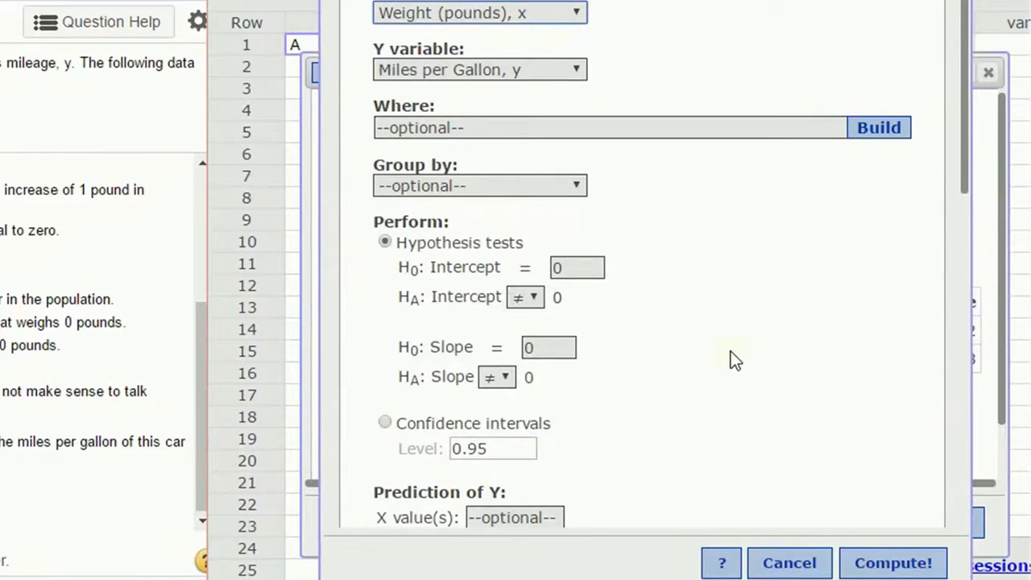
{"action": "scroll", "coordinate": [730, 352], "scroll_direction": "down", "scroll_amount": 4}
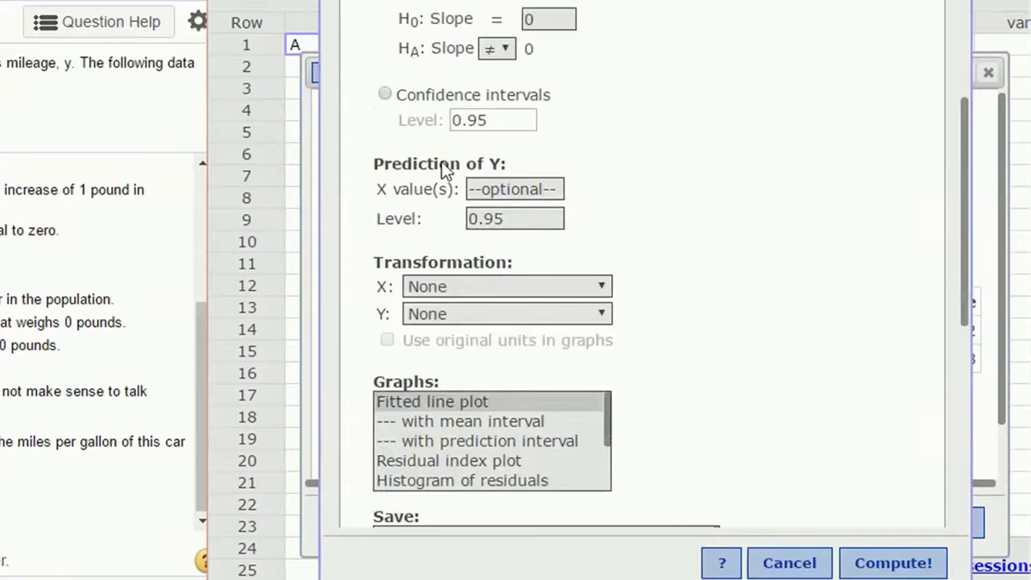
{"action": "left_click", "coordinate": [505, 190]}
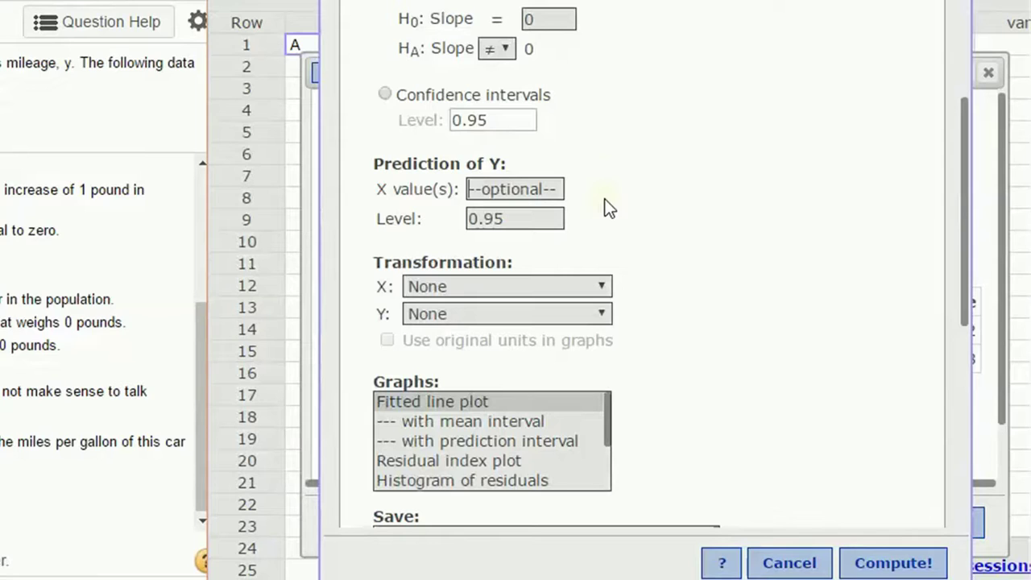
{"action": "type", "text": "3095"}
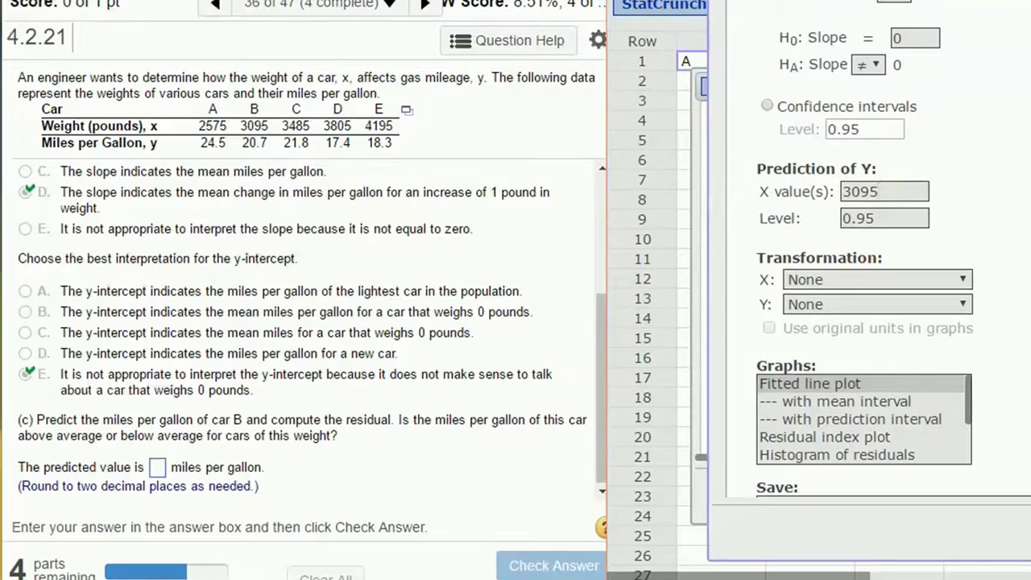
{"action": "left_click", "coordinate": [997, 548]}
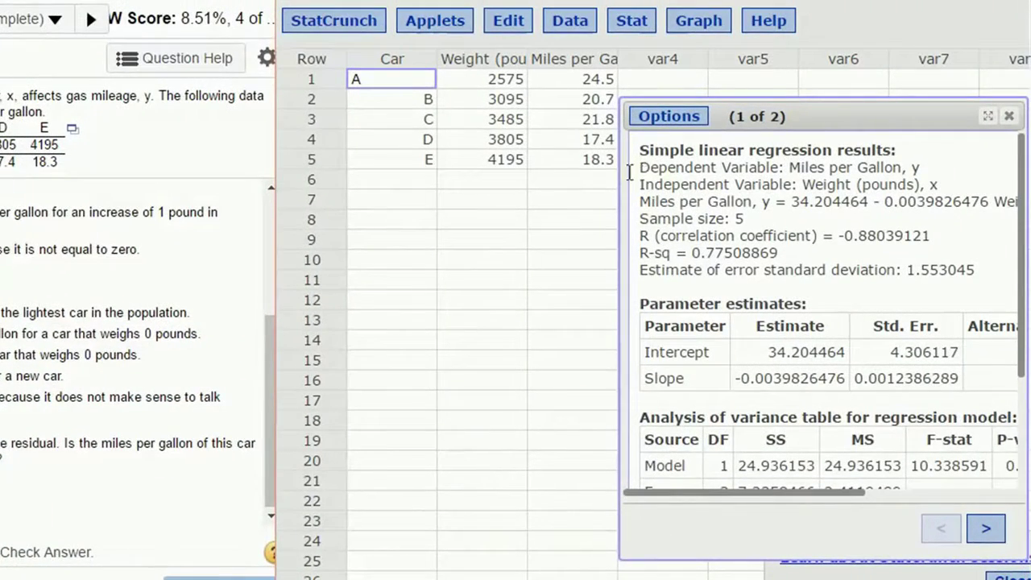
- Widen the results to read the predicted values table and submit 21.88 miles per gallon as car B's predicted value
{"action": "left_click_drag", "start_coordinate": [619, 167], "coordinate": [355, 162]}
{"action": "scroll", "coordinate": [693, 322], "scroll_direction": "down", "scroll_amount": 3}
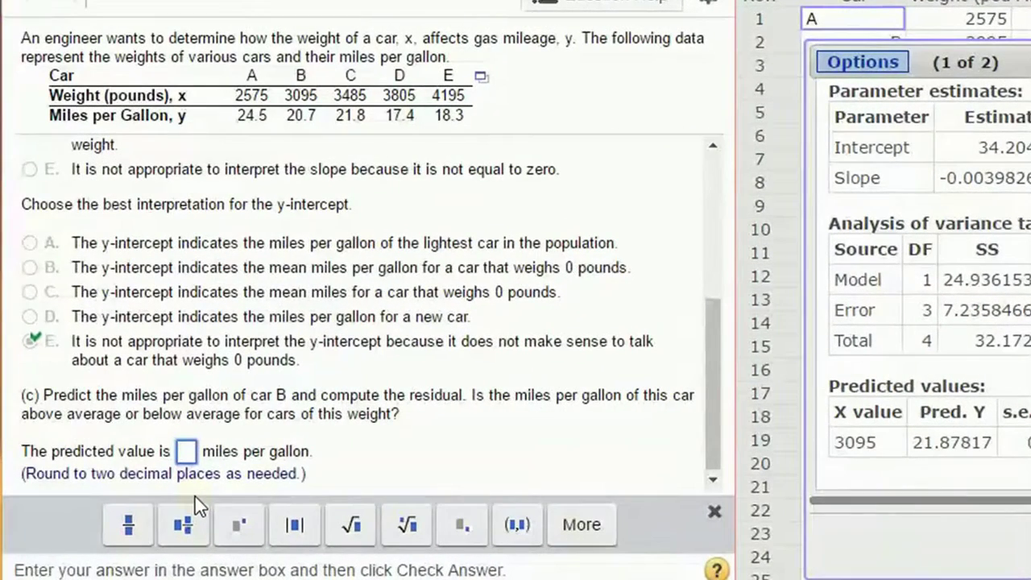
{"action": "type", "text": "21.8"}
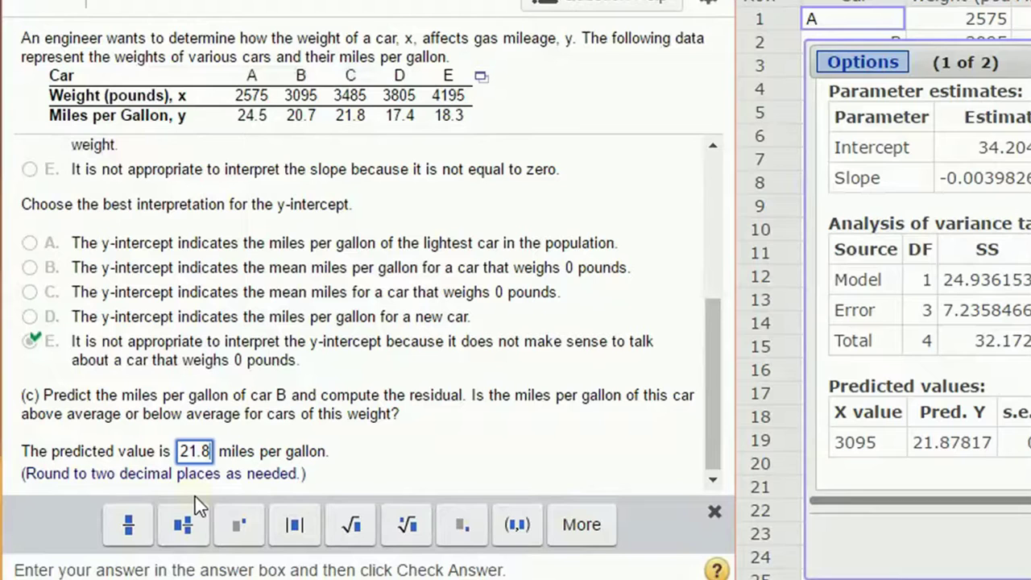
{"action": "type", "text": "8"}
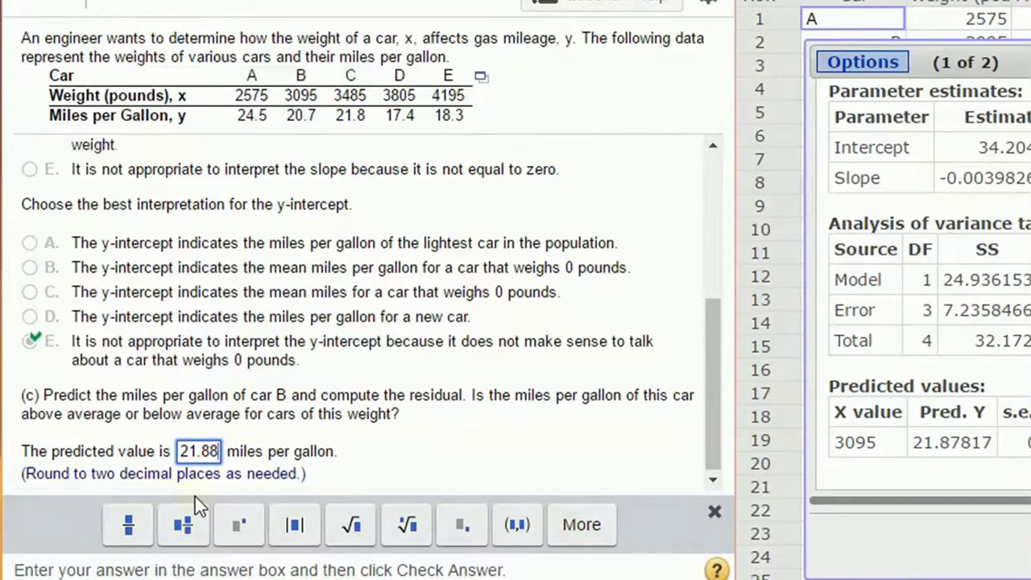
{"action": "key", "text": "Return"}
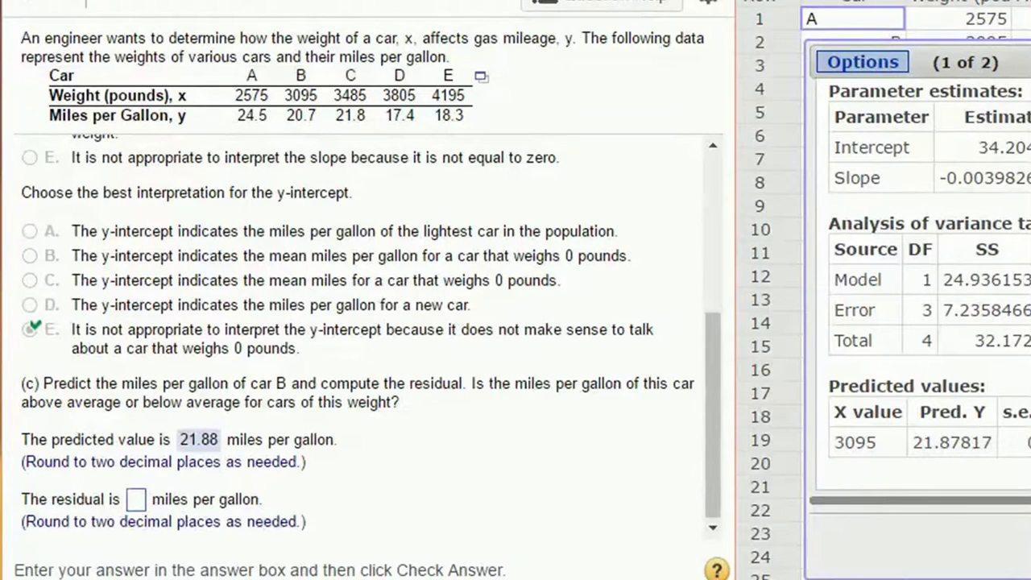
- Edit the weight and mileage regression to save Residuals and Predicted values to the data table and recompute it
{"action": "left_click", "coordinate": [860, 64]}
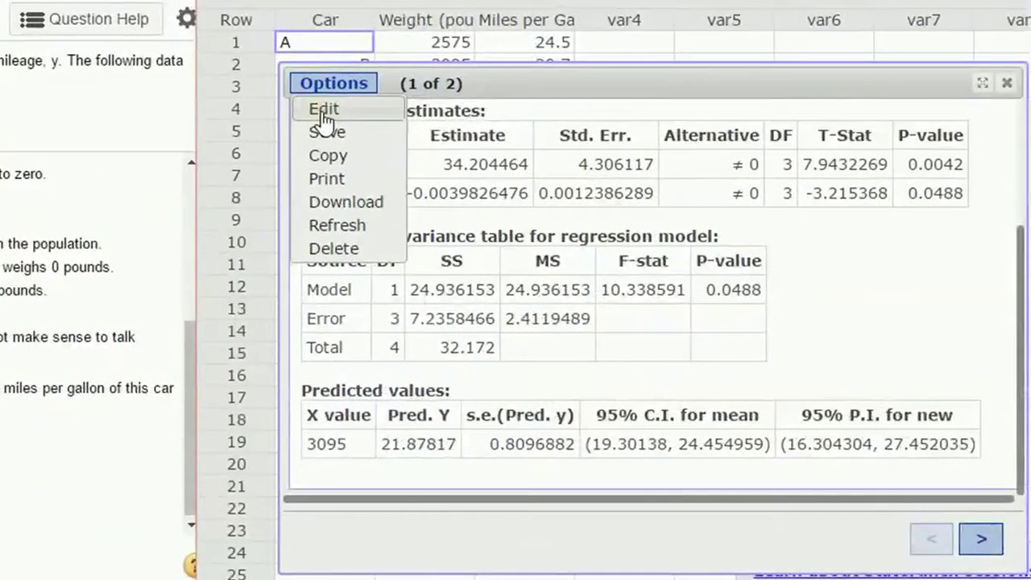
{"action": "left_click", "coordinate": [850, 91]}
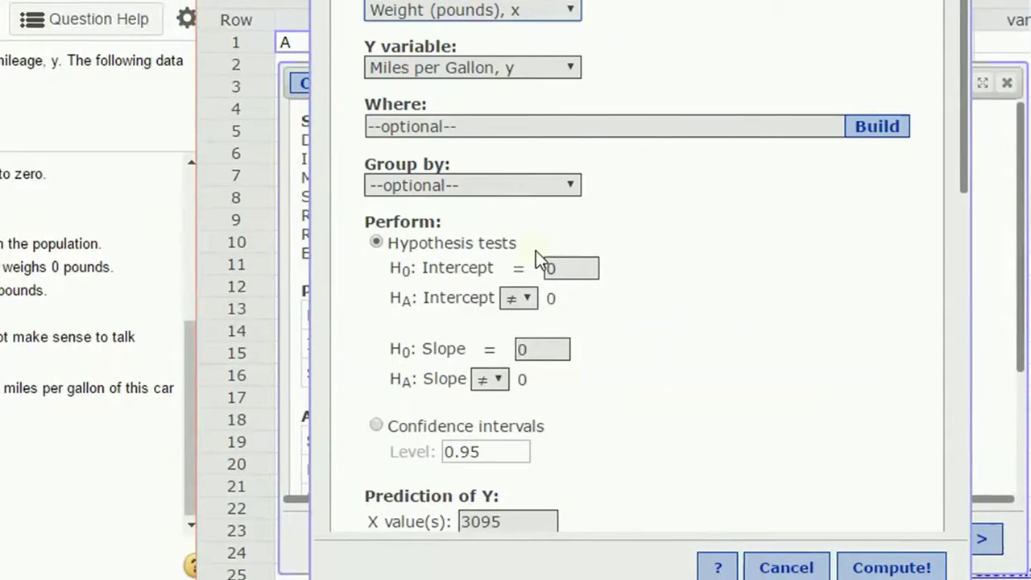
{"action": "scroll", "coordinate": [528, 255], "scroll_direction": "down", "scroll_amount": 5}
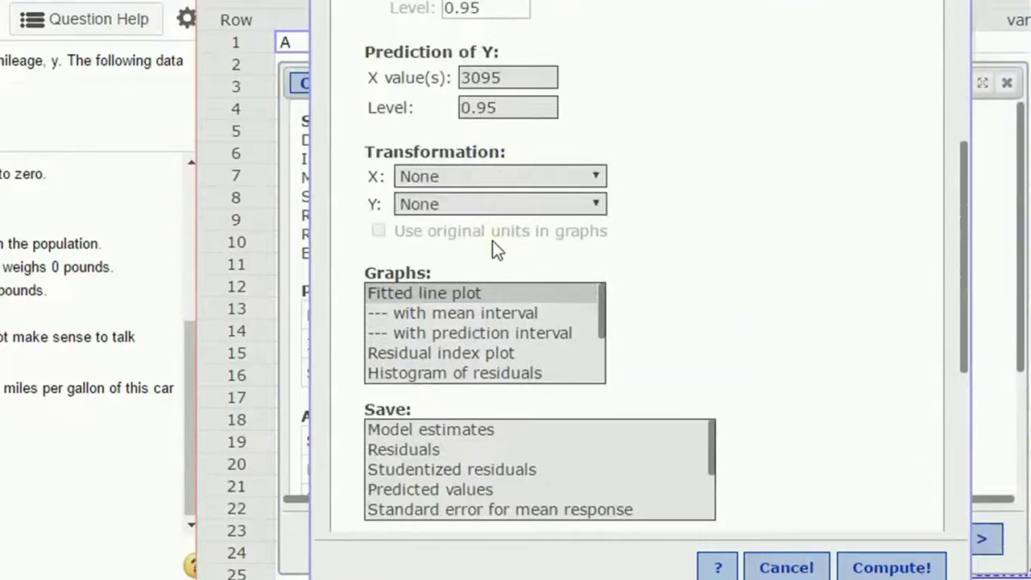
{"action": "scroll", "coordinate": [410, 138], "scroll_direction": "down", "scroll_amount": 5}
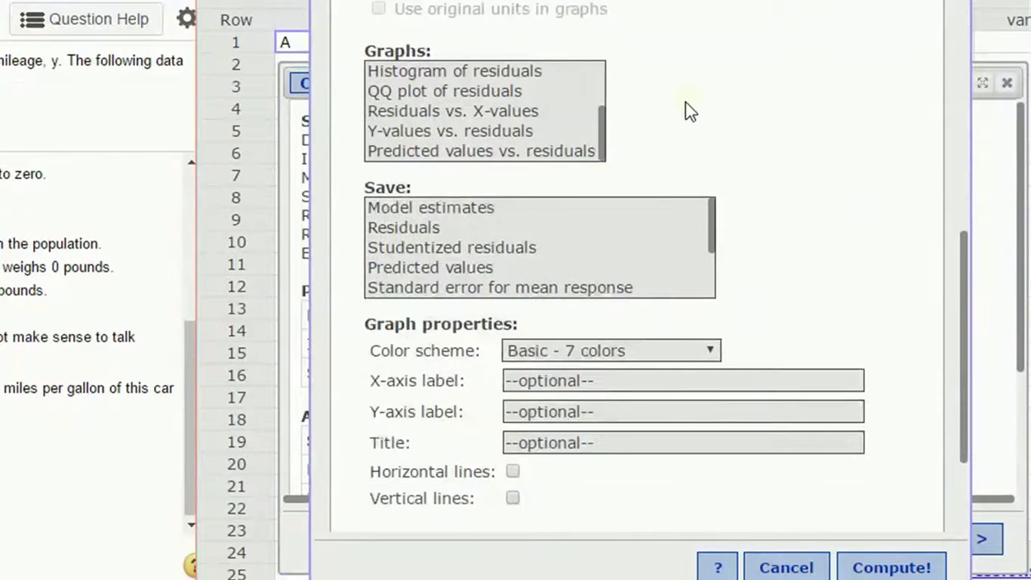
{"action": "left_click", "coordinate": [411, 229]}
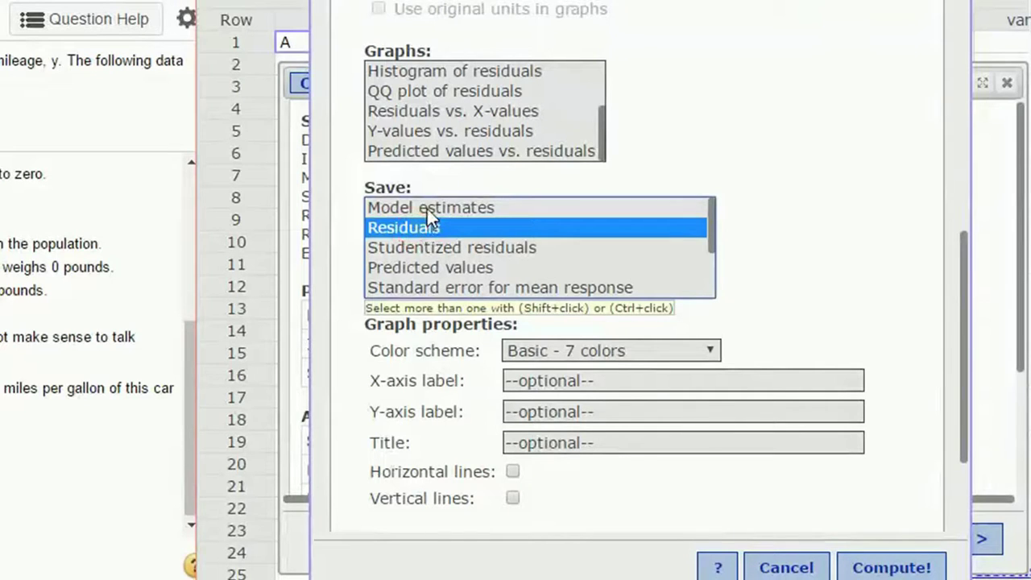
{"action": "left_click", "coordinate": [427, 208], "text": "ctrl"}
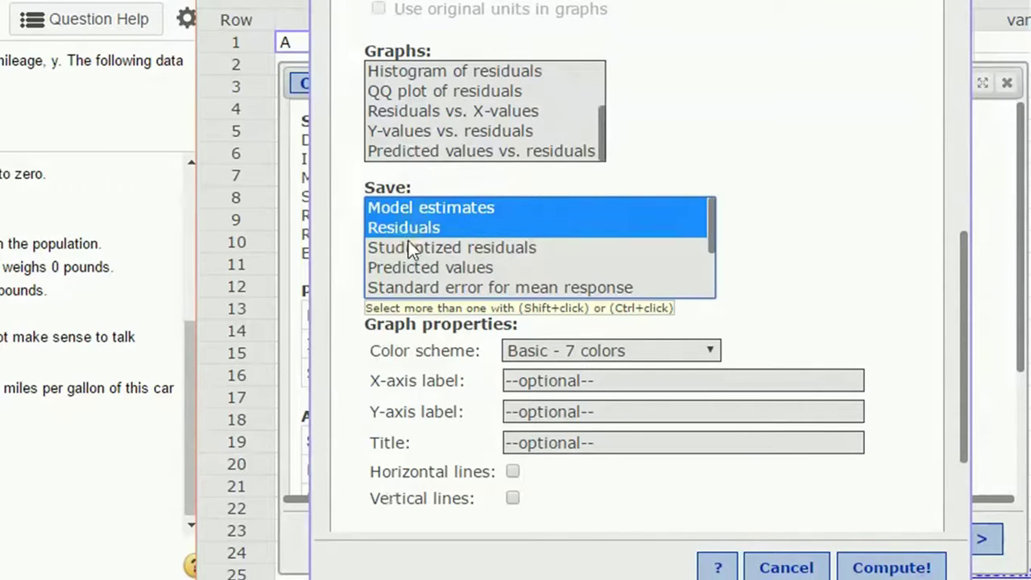
{"action": "left_click", "coordinate": [408, 266]}
{"action": "left_click", "coordinate": [451, 228], "text": "ctrl"}
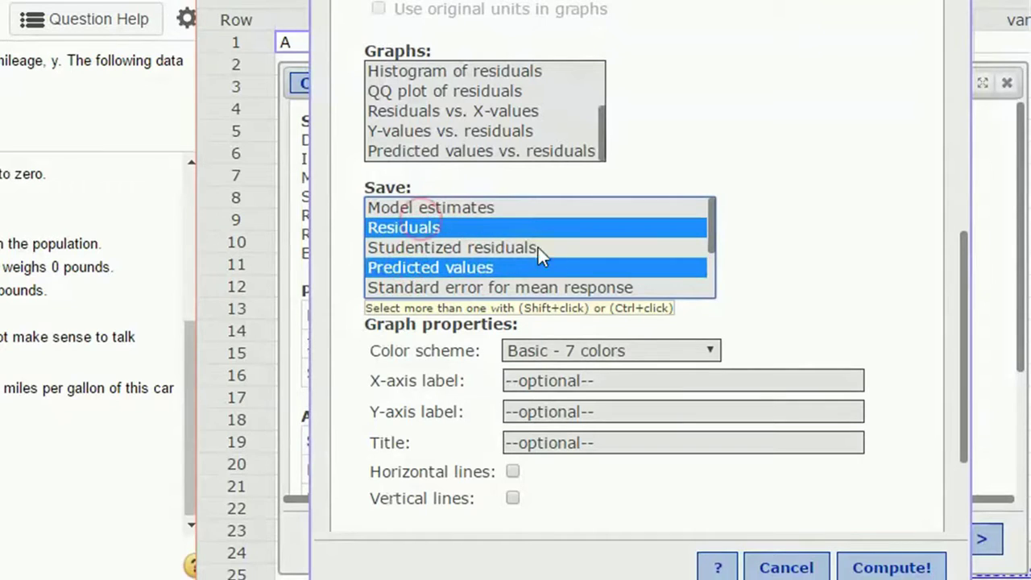
{"action": "left_click", "coordinate": [921, 569]}
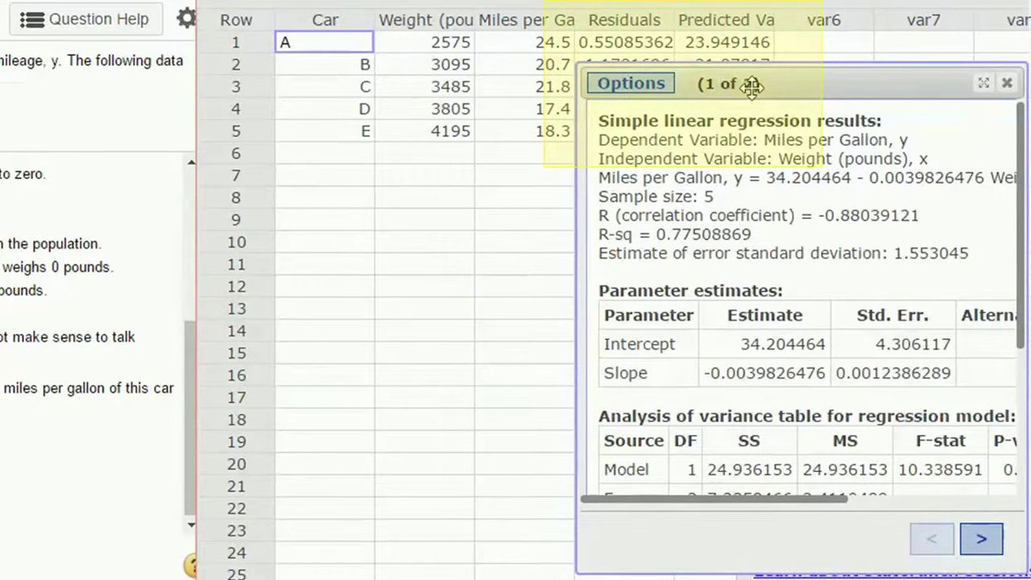
- Move the regression results off the saved residuals and submit -1.18 miles per gallon as car B's residual
{"action": "left_click_drag", "start_coordinate": [722, 83], "coordinate": [485, 147]}
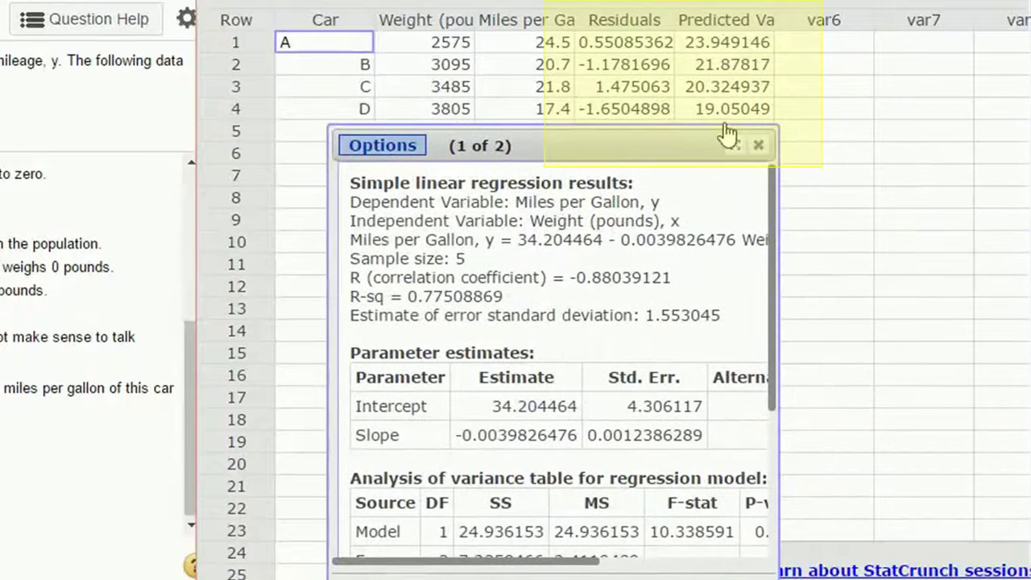
{"action": "left_click", "coordinate": [702, 127]}
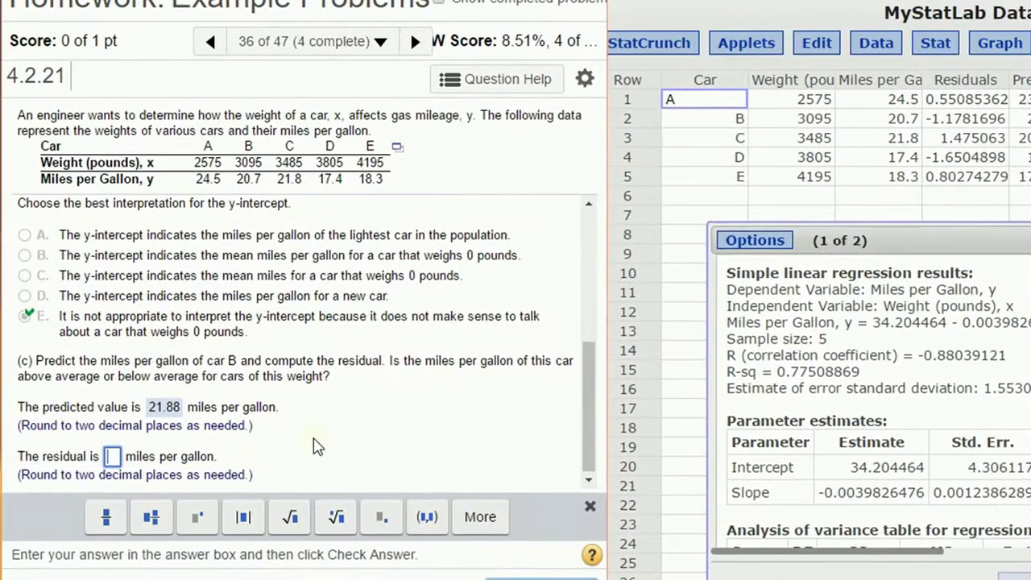
{"action": "type", "text": "-1.1"}
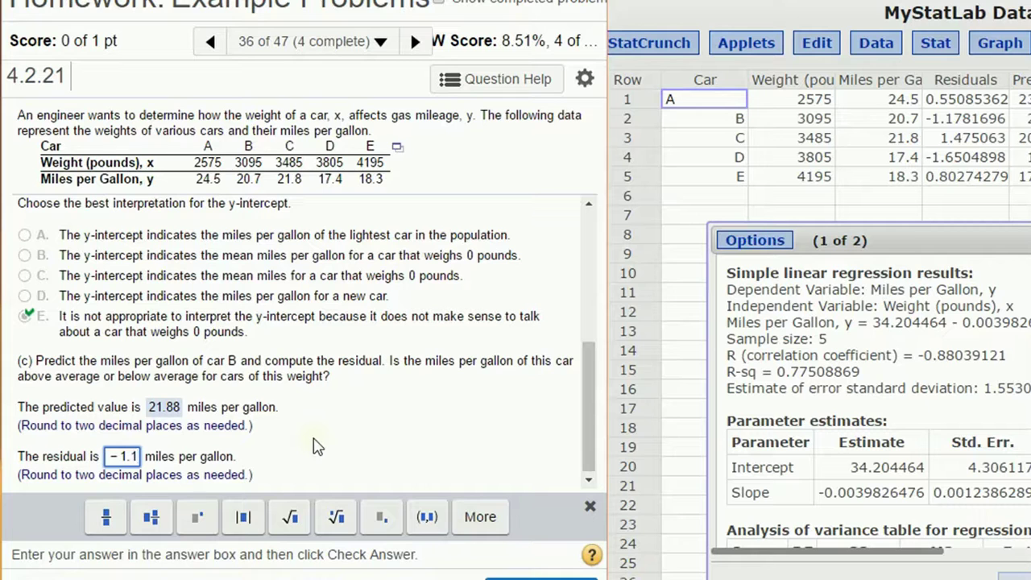
{"action": "type", "text": "8"}
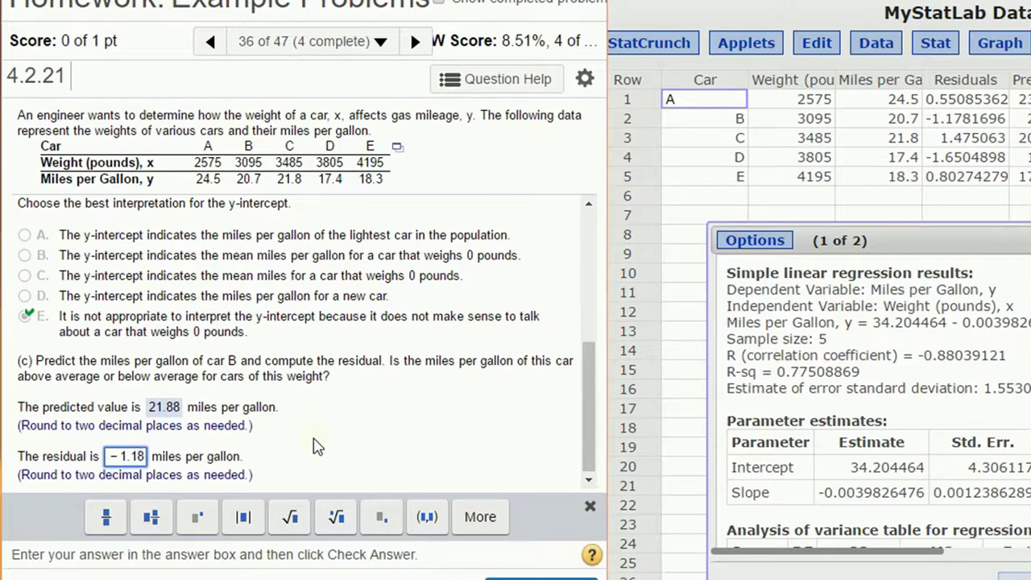
{"action": "key", "text": "Return"}
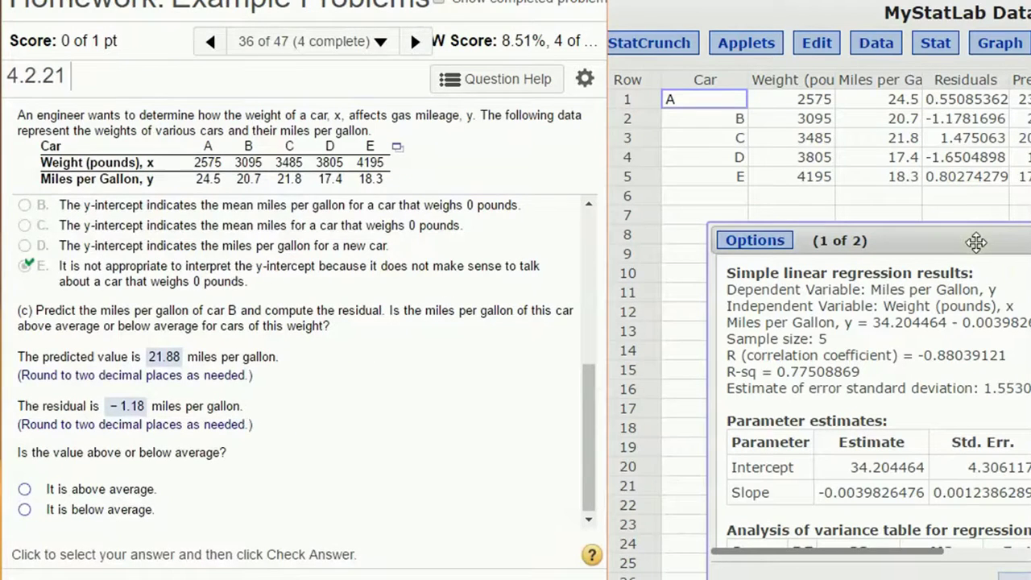
- Show the fitted line plot of the regression and submit "It is below average" for car B
{"action": "left_click_drag", "start_coordinate": [977, 242], "coordinate": [923, 139]}
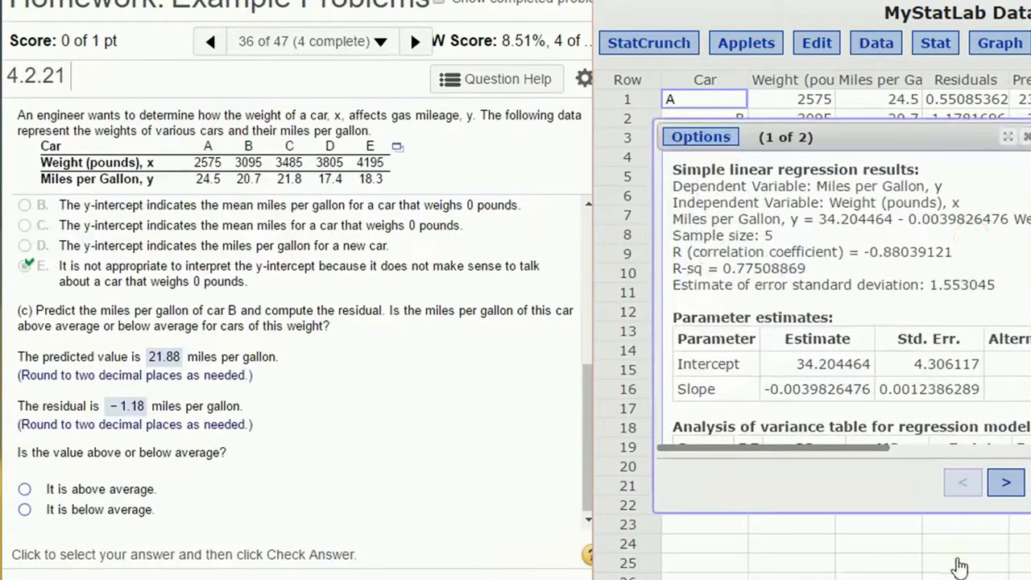
{"action": "left_click", "coordinate": [1006, 485]}
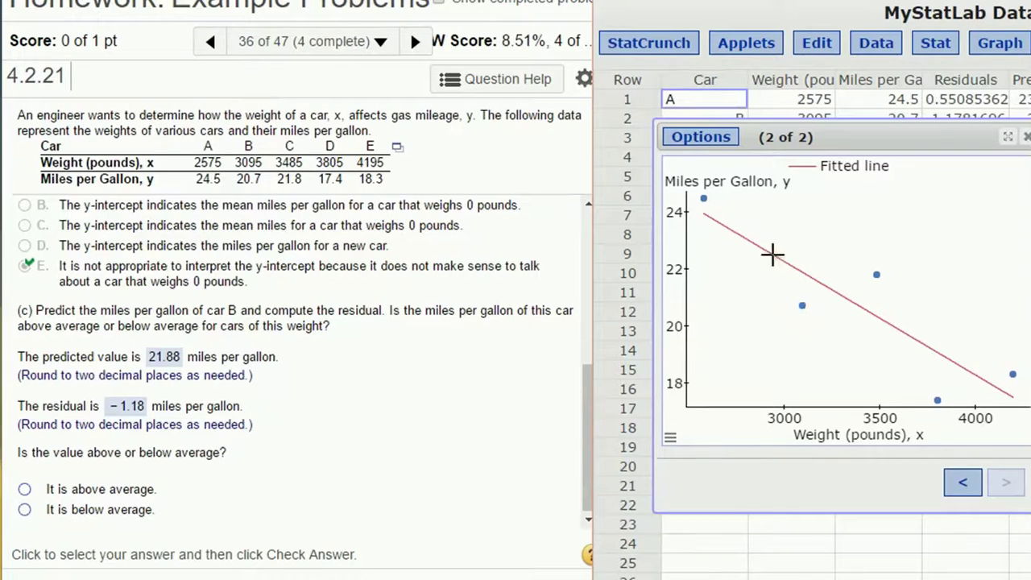
{"action": "left_click", "coordinate": [25, 510]}
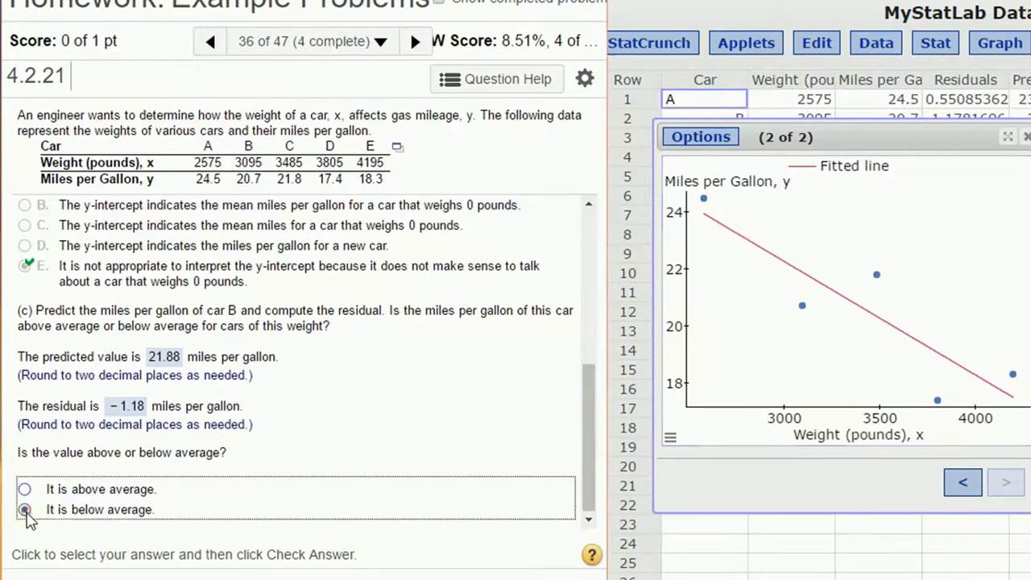
{"action": "key", "text": "Return"}
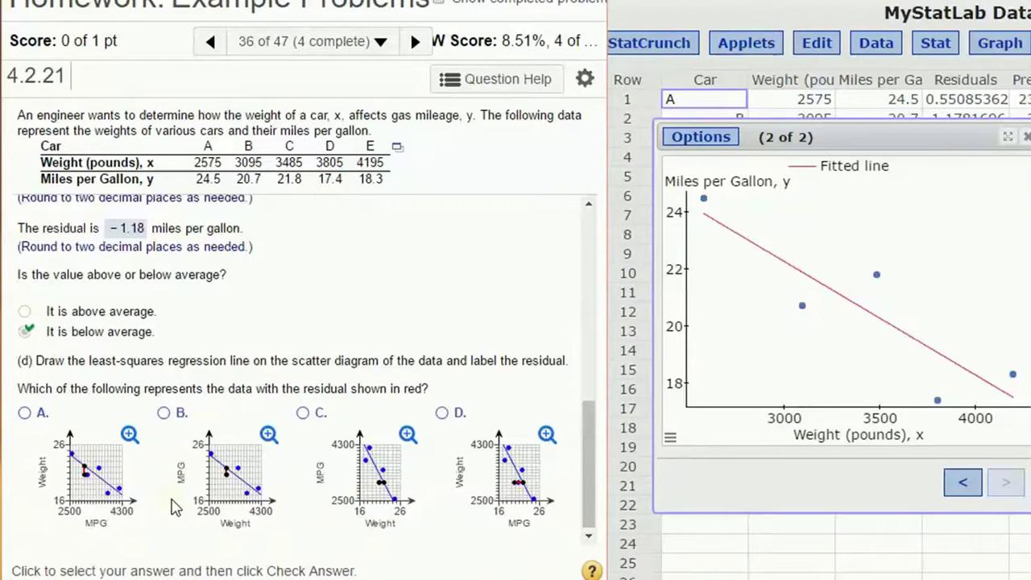
- Enlarge graph B to check its axes and red residual, close it, and submit B for part (d)
{"action": "left_click", "coordinate": [270, 436]}
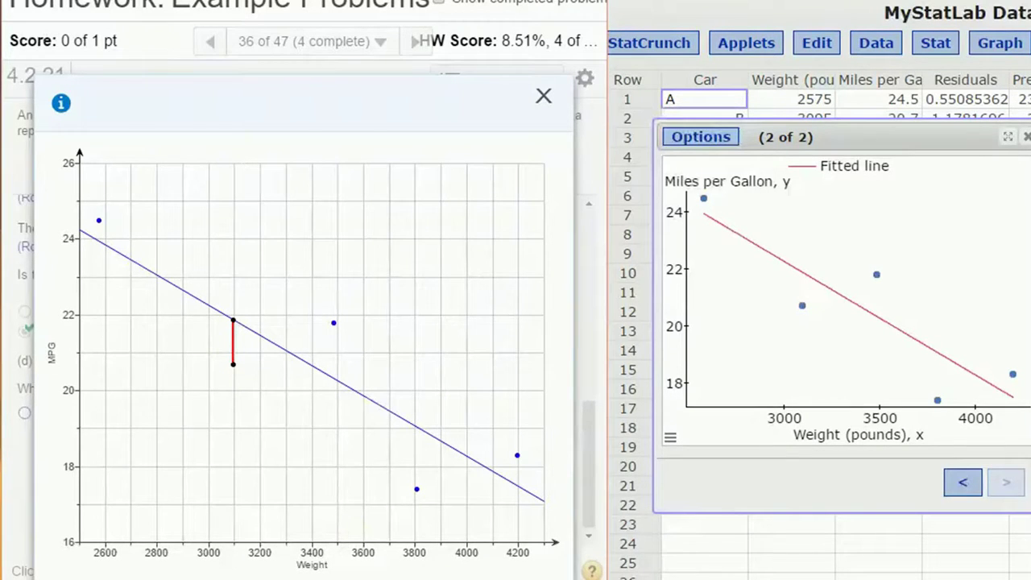
{"action": "key", "text": "Escape"}
{"action": "left_click", "coordinate": [163, 412]}
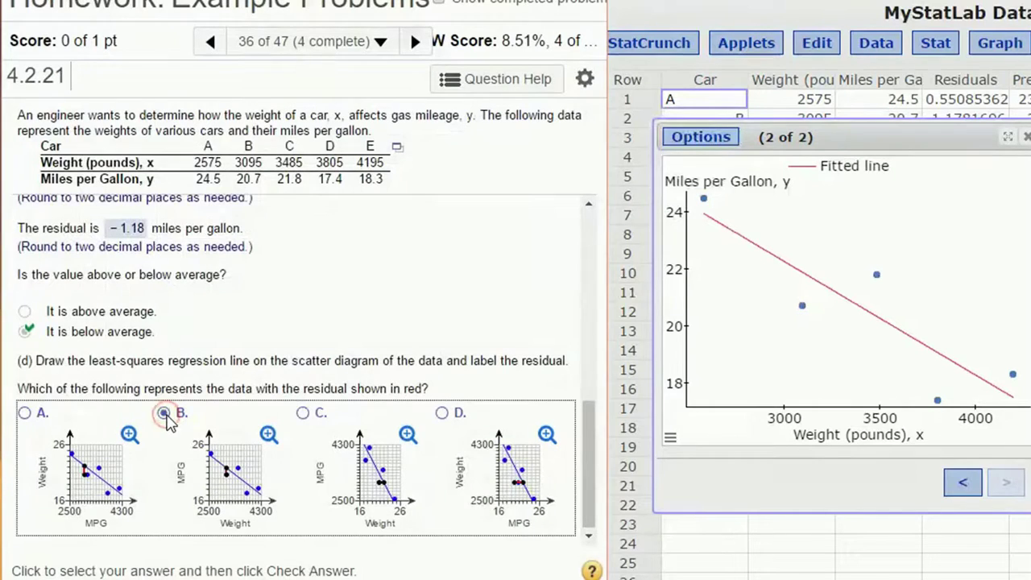
{"action": "key", "text": "Return"}
{"action": "left_click", "coordinate": [167, 421]}
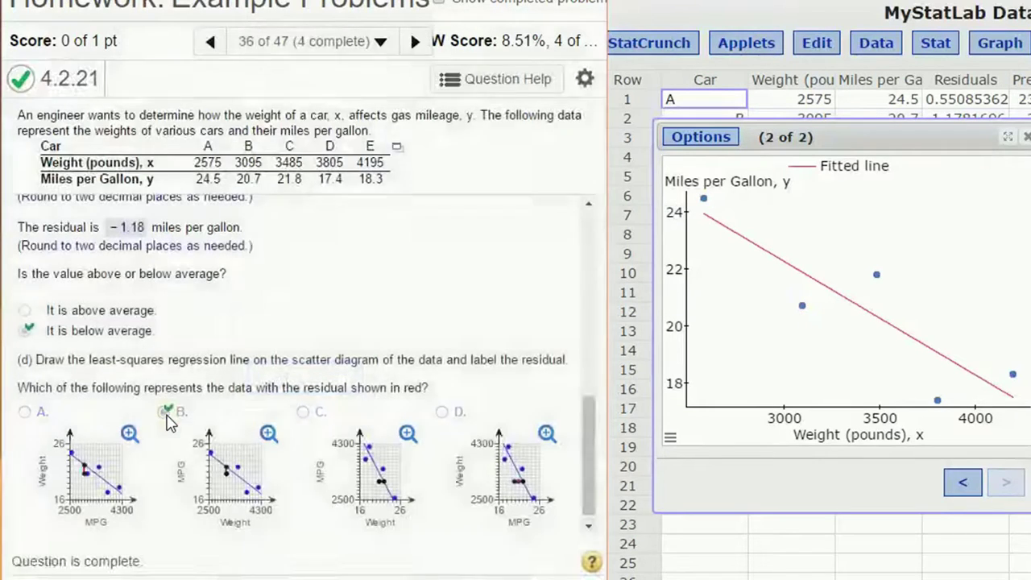
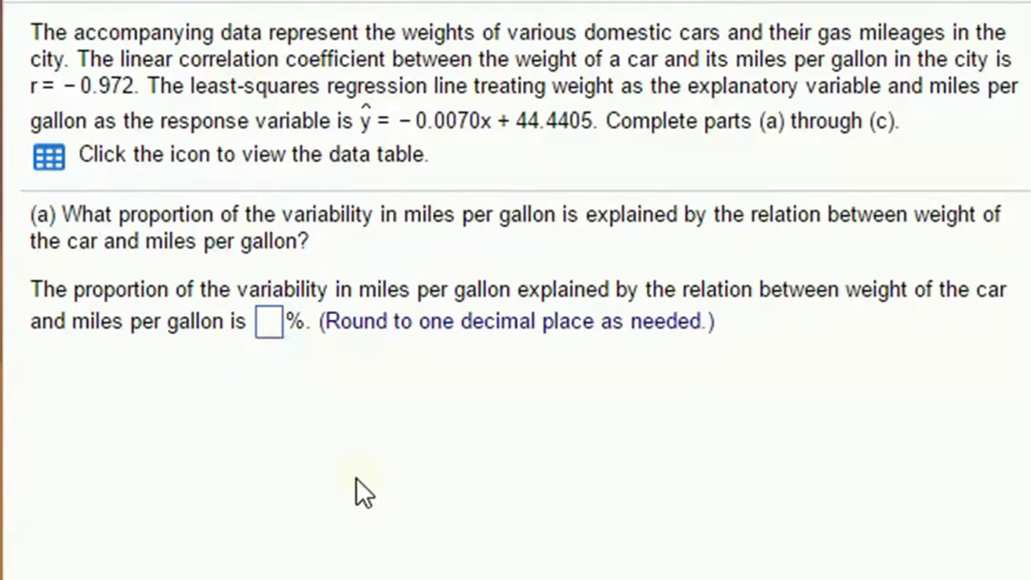
- Open the 11-car weight and mileage data set in StatCrunch and close the question's data table
{"action": "left_click", "coordinate": [48, 157]}
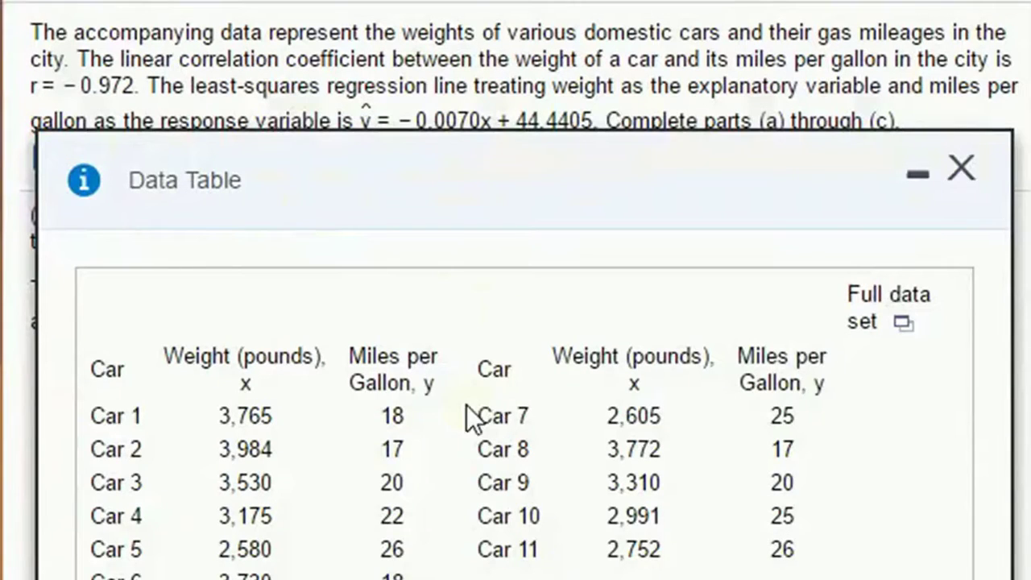
{"action": "left_click", "coordinate": [904, 323]}
{"action": "left_click", "coordinate": [840, 371]}
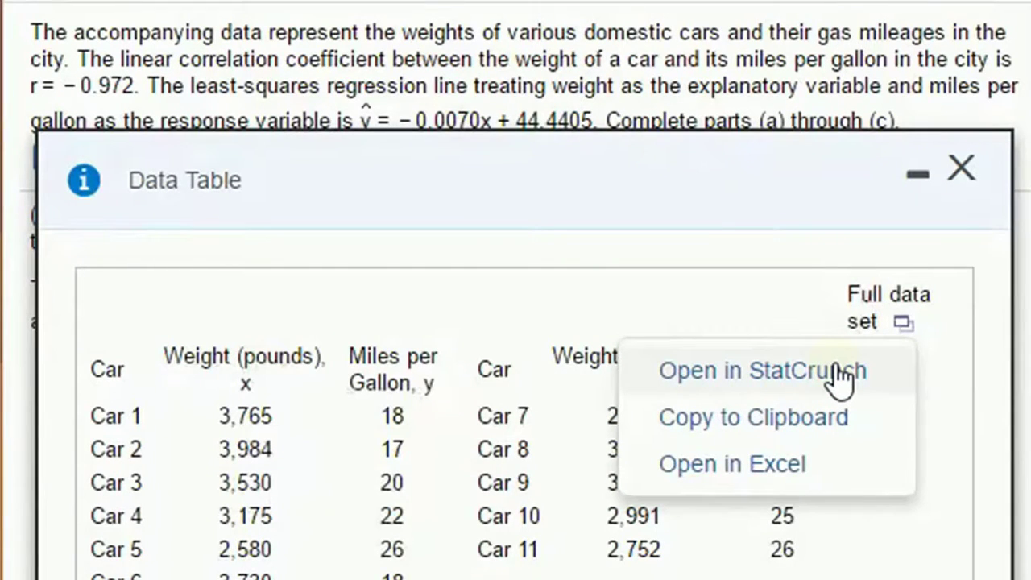
{"action": "left_click", "coordinate": [841, 370]}
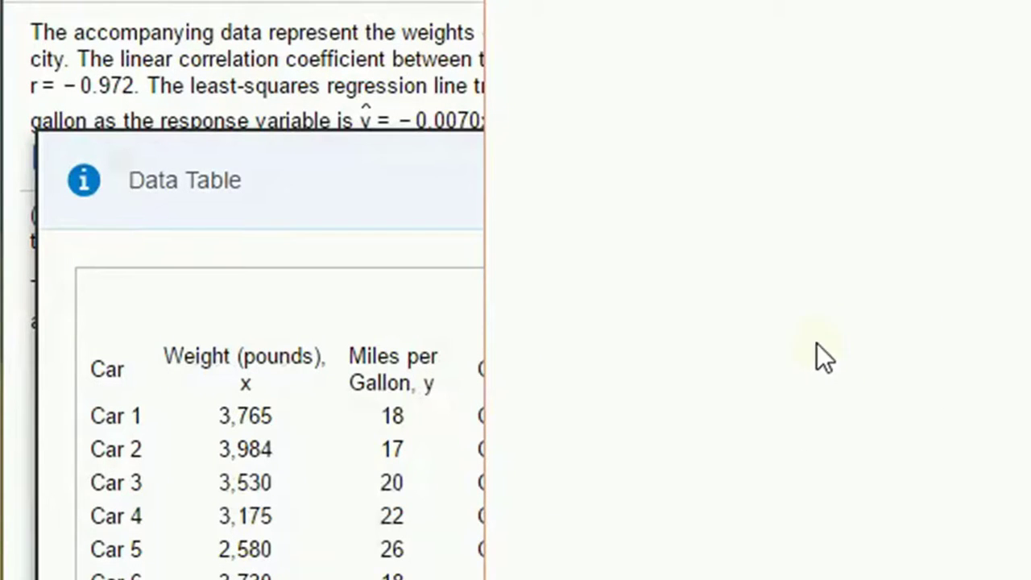
{"action": "left_click", "coordinate": [364, 157]}
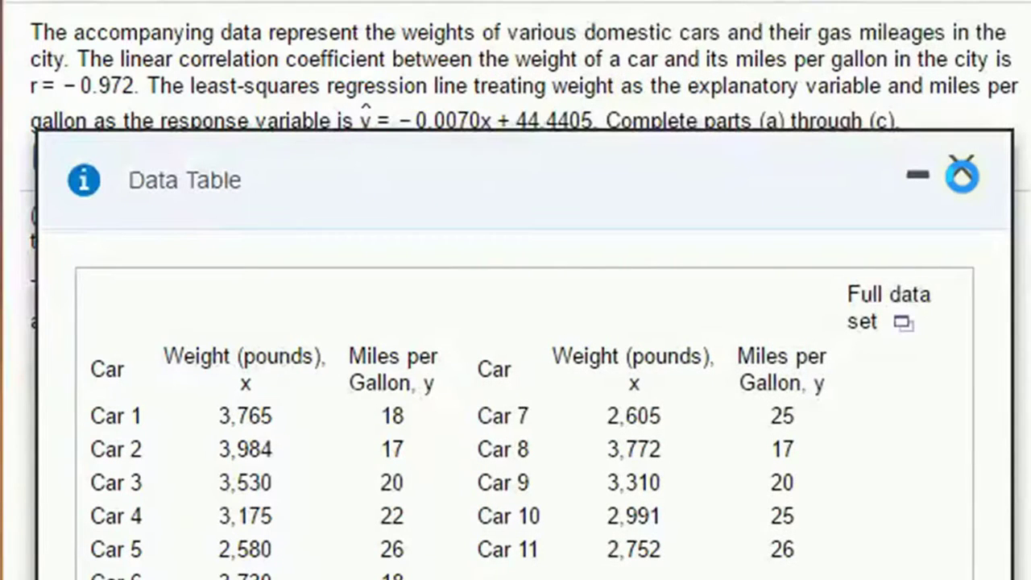
{"action": "left_click", "coordinate": [963, 176]}
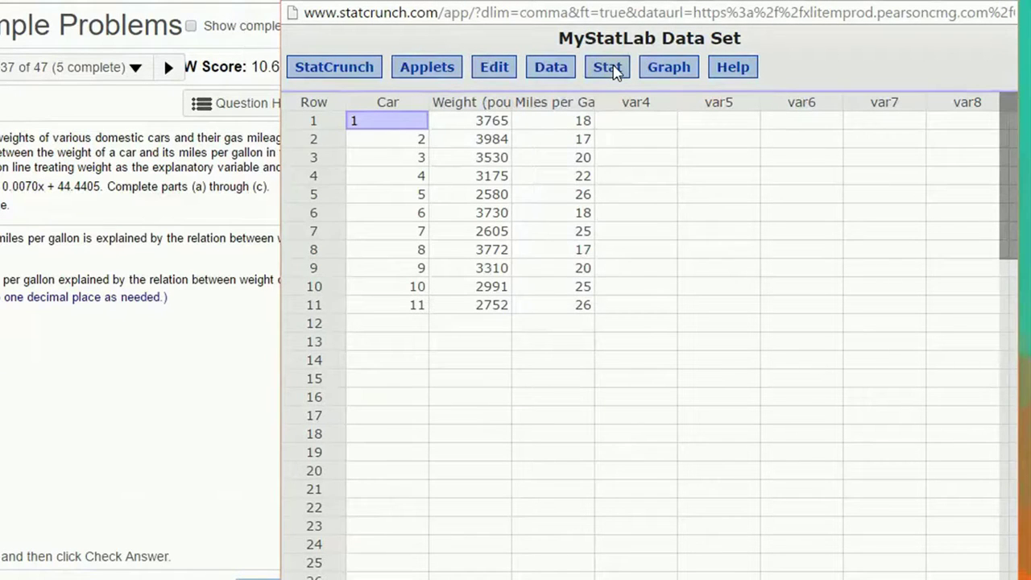
- Compute a simple linear regression with Weight (pounds), x as X and Miles per Gallon, y as Y, and widen the results
{"action": "left_click", "coordinate": [615, 71]}
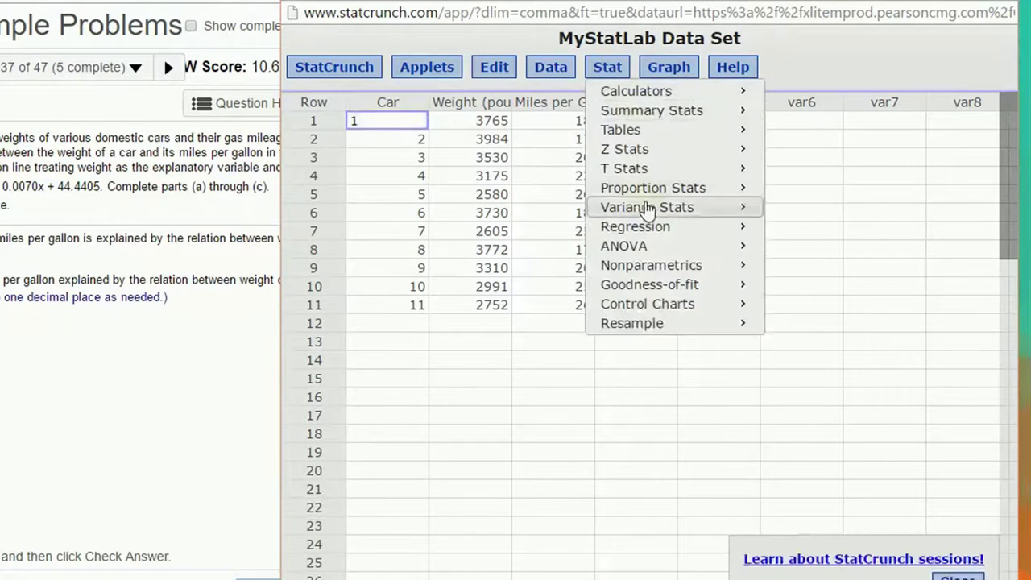
{"action": "mouse_move", "coordinate": [646, 228]}
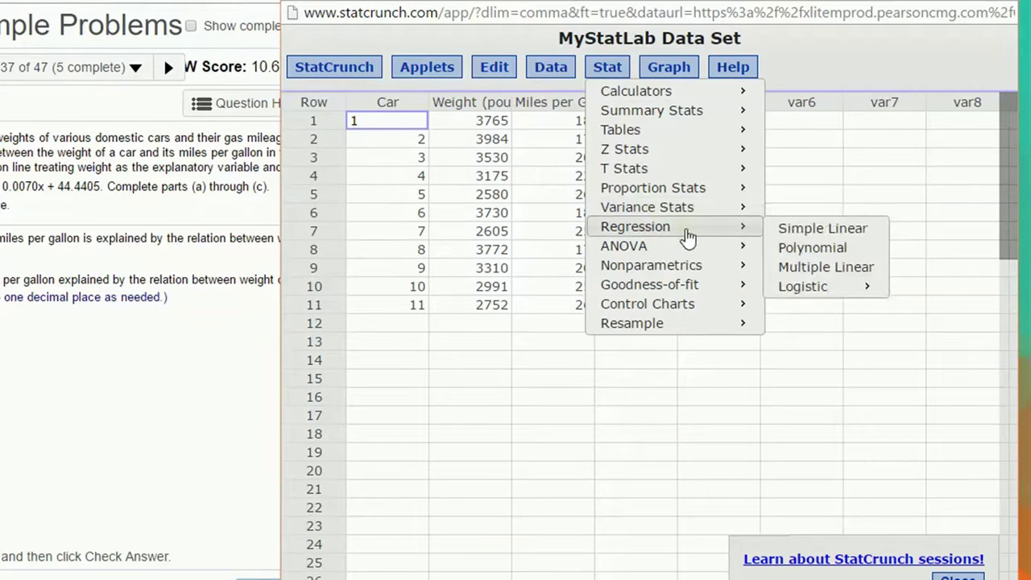
{"action": "left_click", "coordinate": [872, 232]}
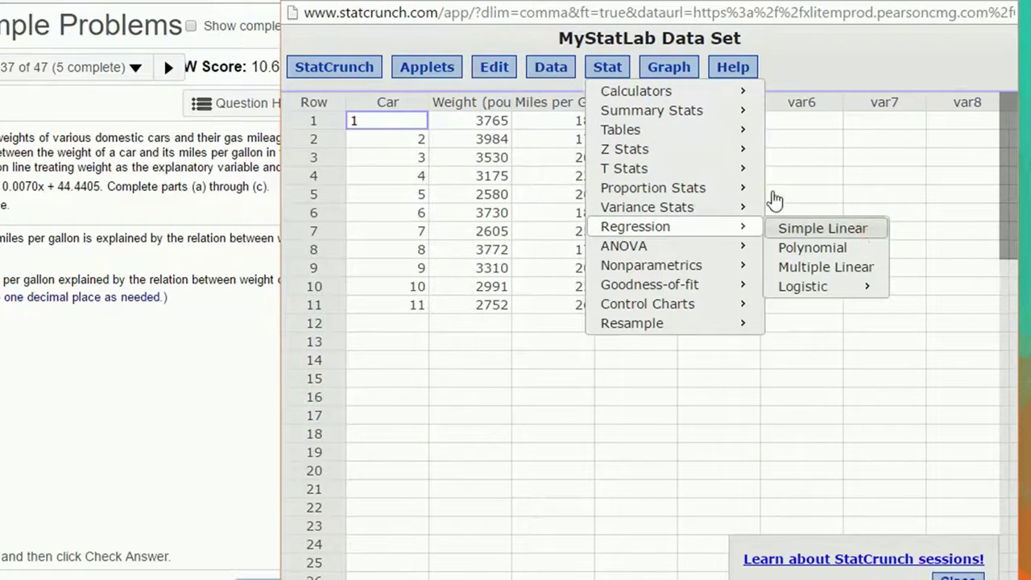
{"action": "left_click", "coordinate": [460, 108]}
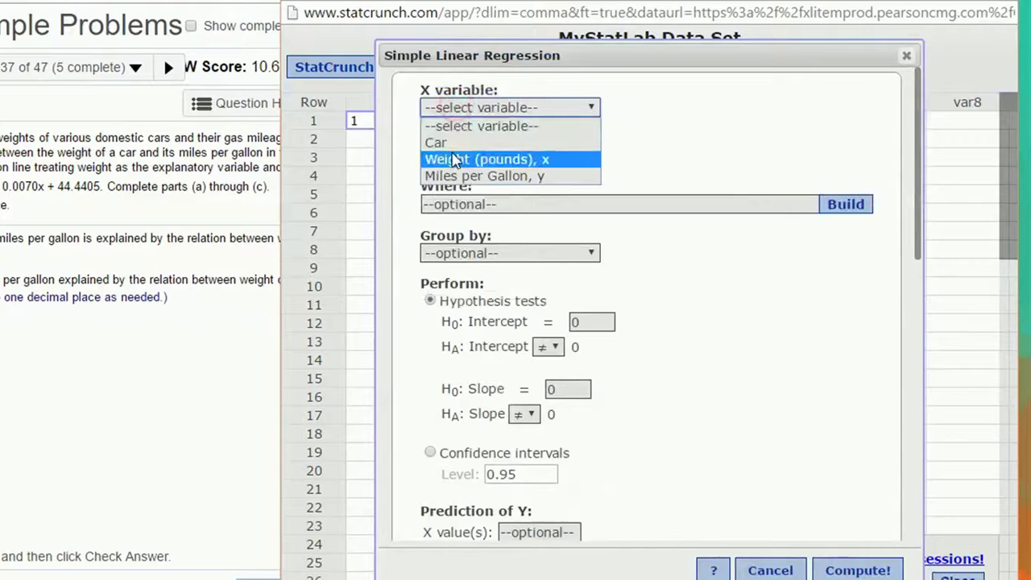
{"action": "left_click", "coordinate": [456, 158]}
{"action": "left_click", "coordinate": [457, 158]}
{"action": "left_click", "coordinate": [463, 223]}
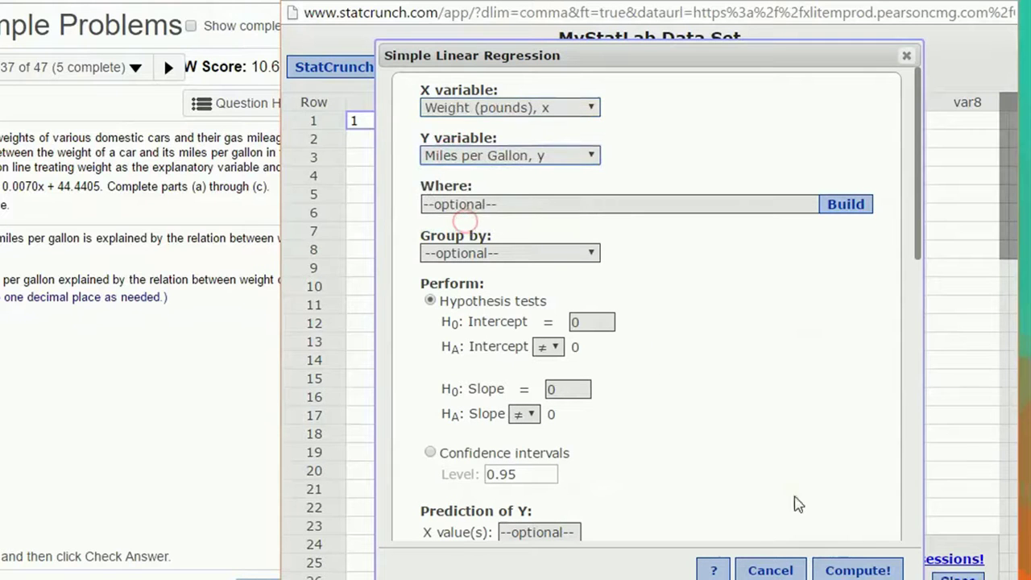
{"action": "left_click", "coordinate": [855, 568]}
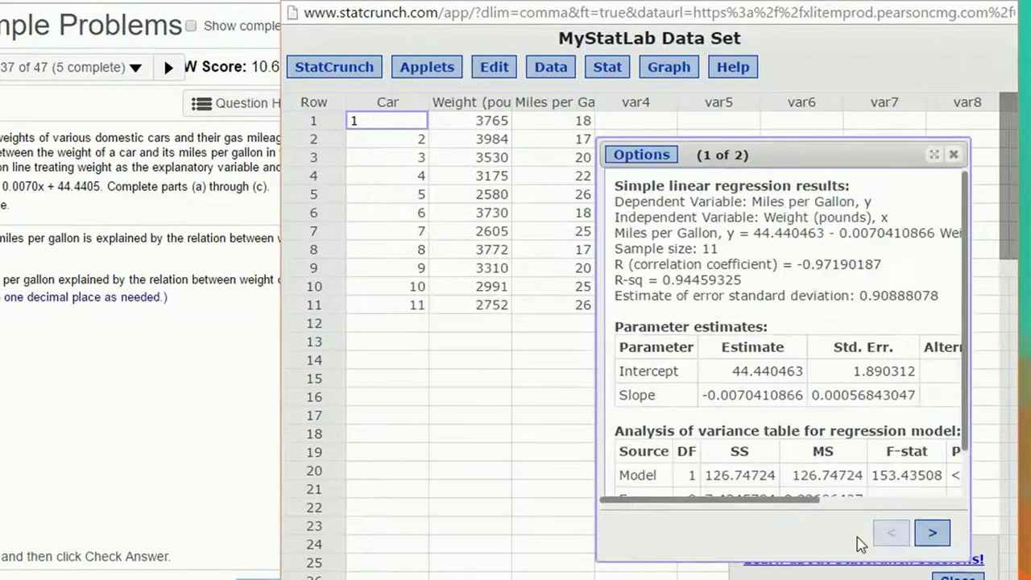
{"action": "left_click_drag", "start_coordinate": [597, 232], "coordinate": [344, 233]}
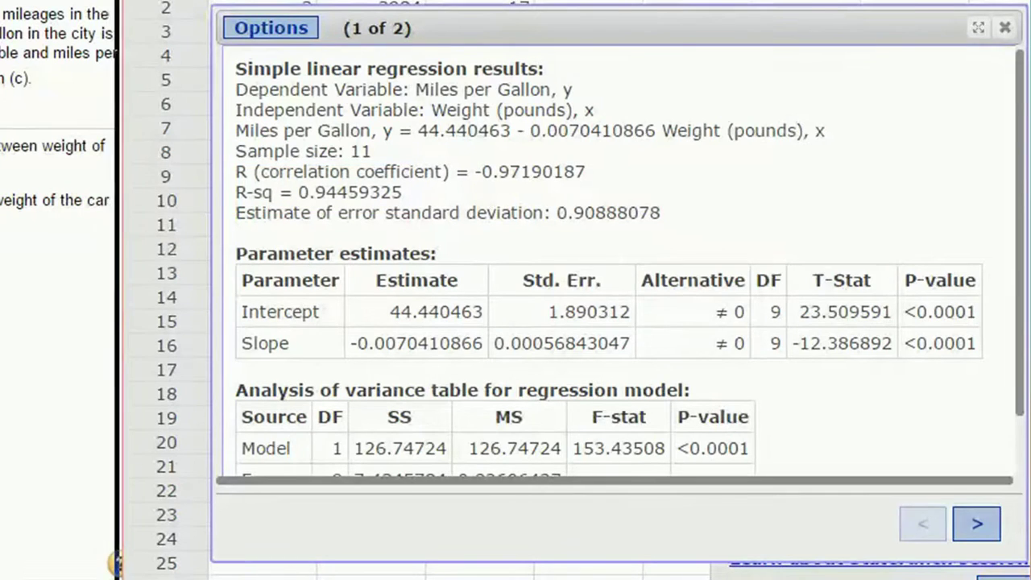
- Square the correlation coefficient as -.97190187² on the TI-83 Plus calculator, and put the calculator away
{"action": "scroll", "coordinate": [533, 187], "scroll_direction": "up", "scroll_amount": 1}
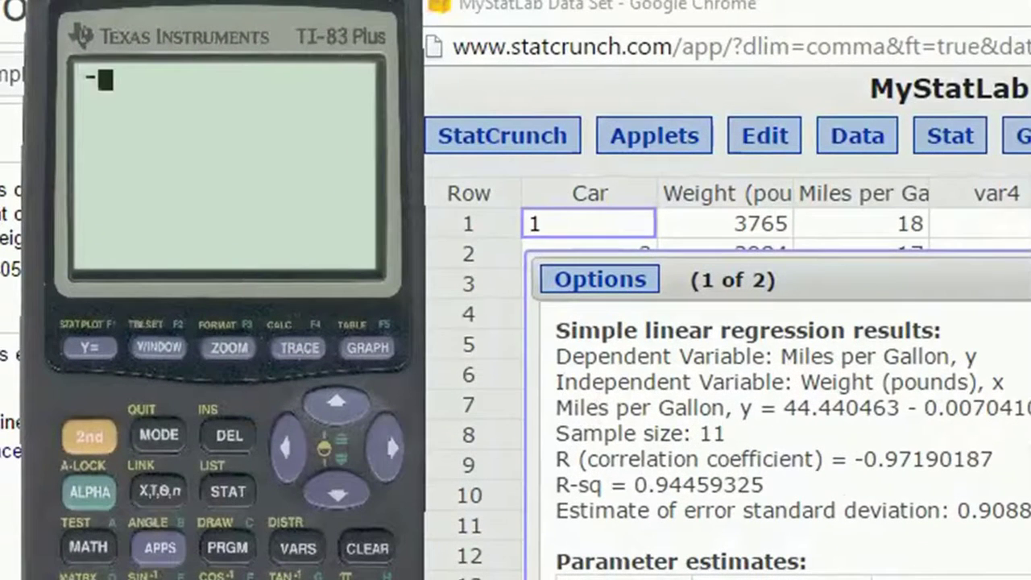
{"action": "type", "text": "9"}
{"action": "left_click", "coordinate": [289, 445]}
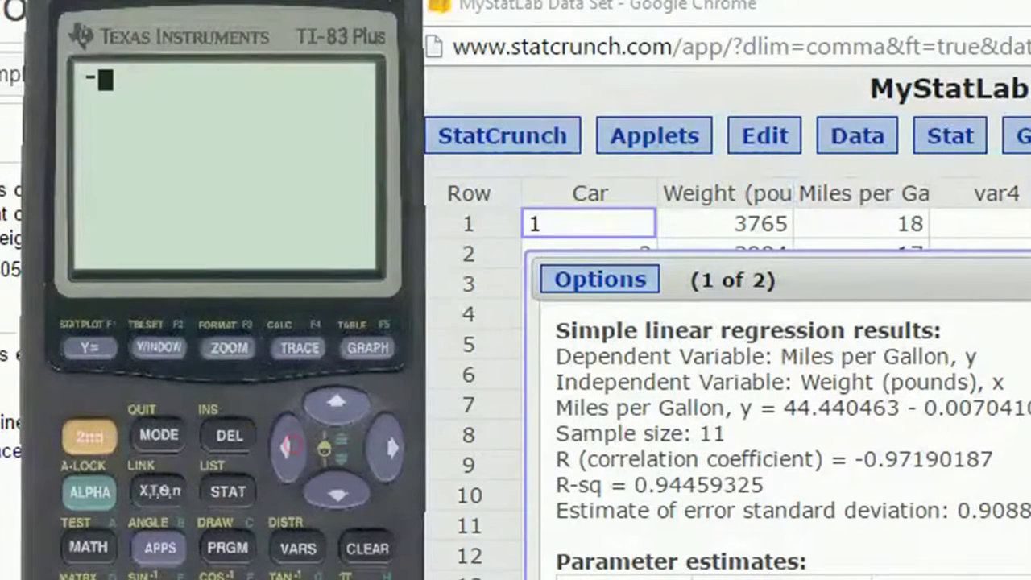
{"action": "type", "text": ".97"}
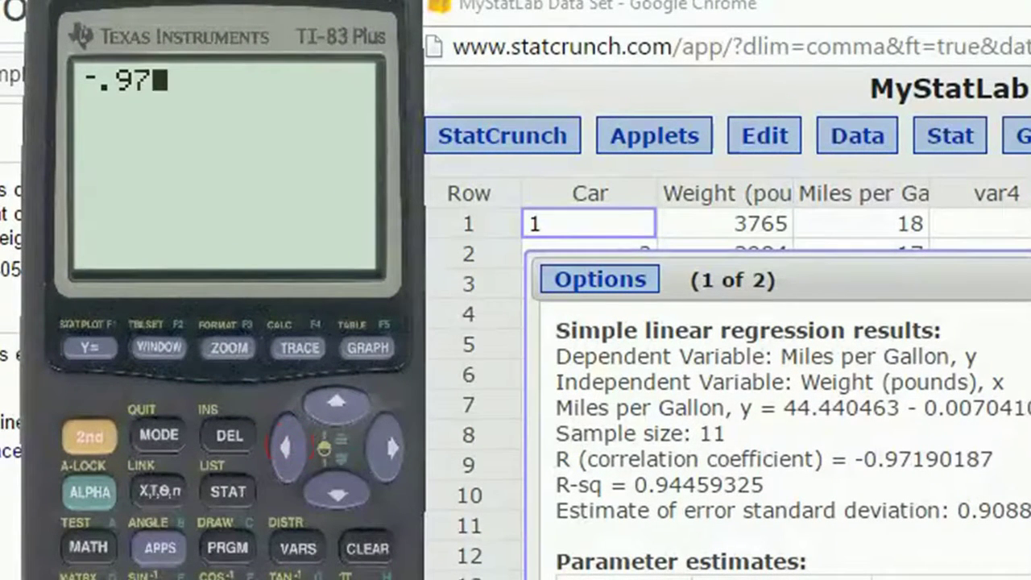
{"action": "type", "text": "190"}
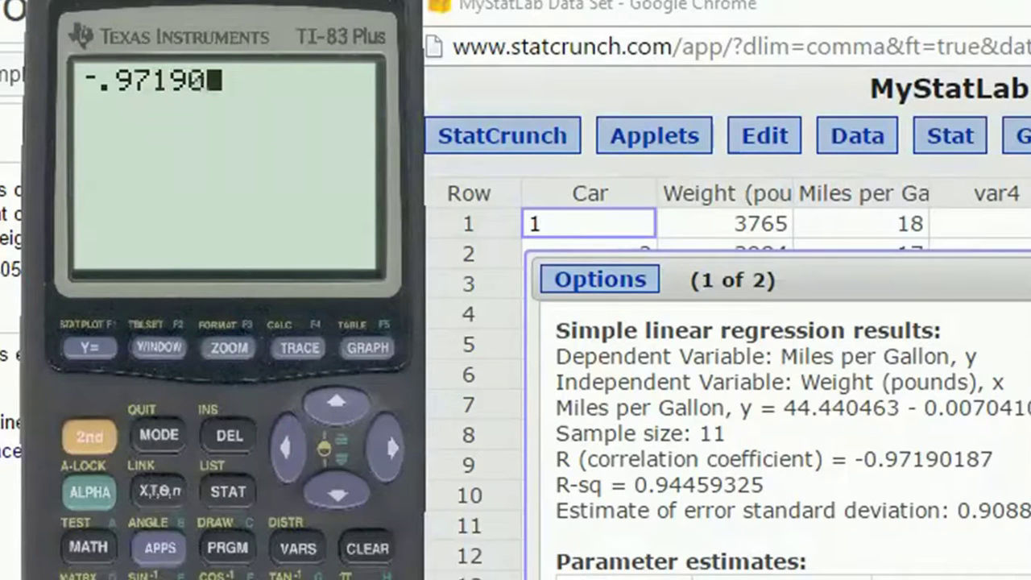
{"action": "type", "text": "187²"}
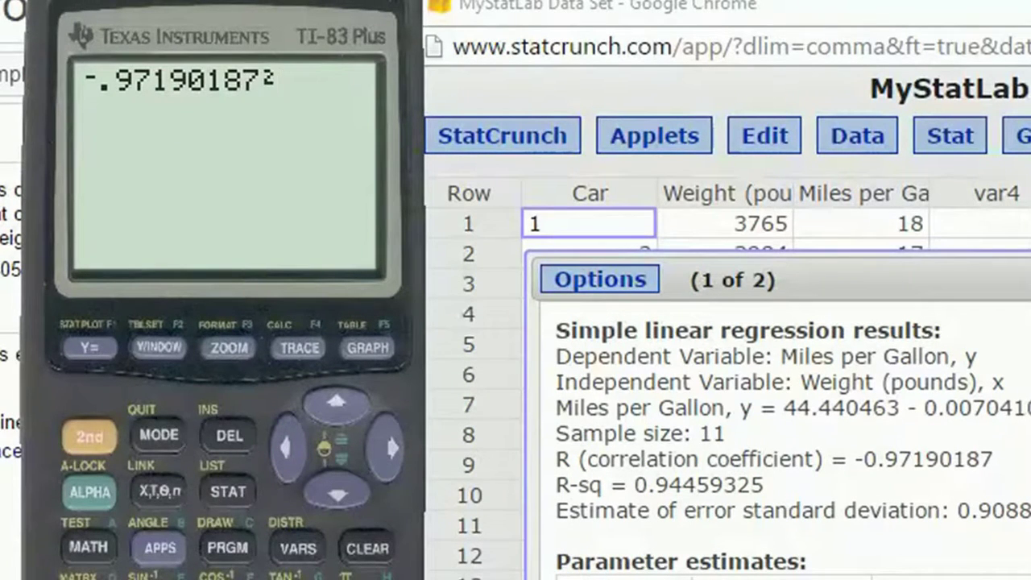
{"action": "key", "text": "Return"}
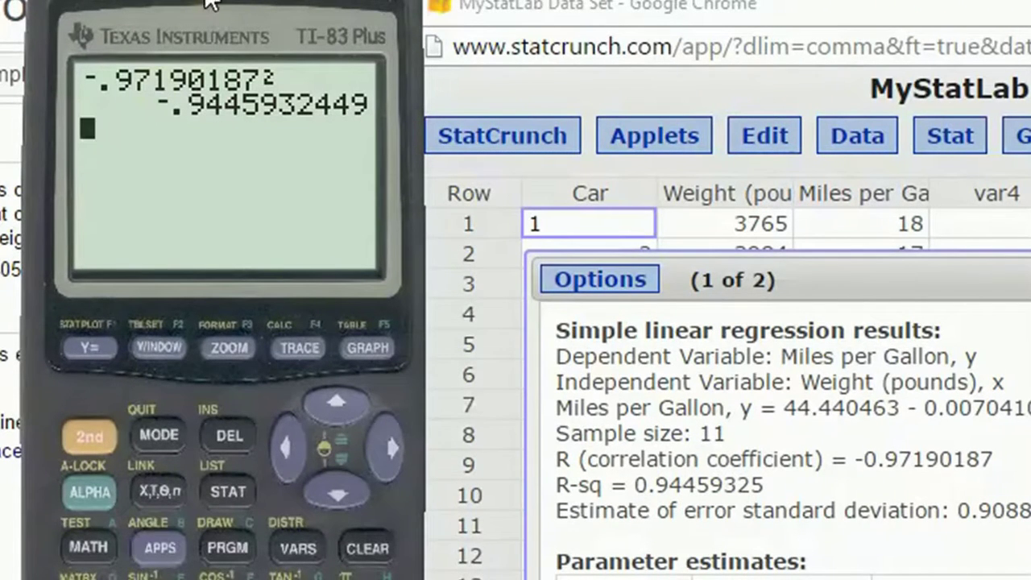
{"action": "left_click_drag", "start_coordinate": [316, 4], "coordinate": [771, 4]}
{"action": "left_click", "coordinate": [921, 12]}
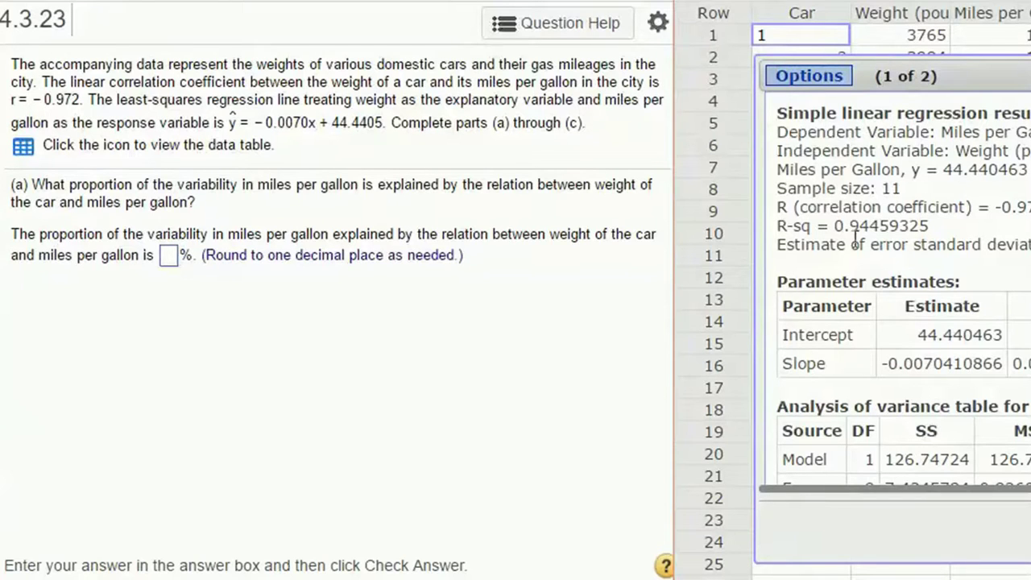
- Submit 94.5 % as the proportion of variability in miles per gallon for part (a)
{"action": "left_click", "coordinate": [172, 258]}
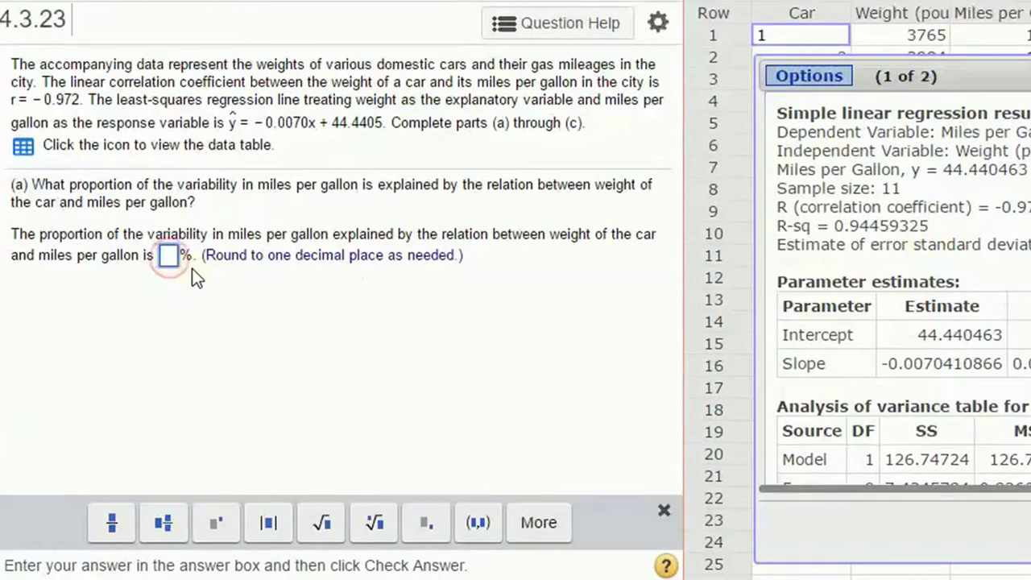
{"action": "type", "text": "94."}
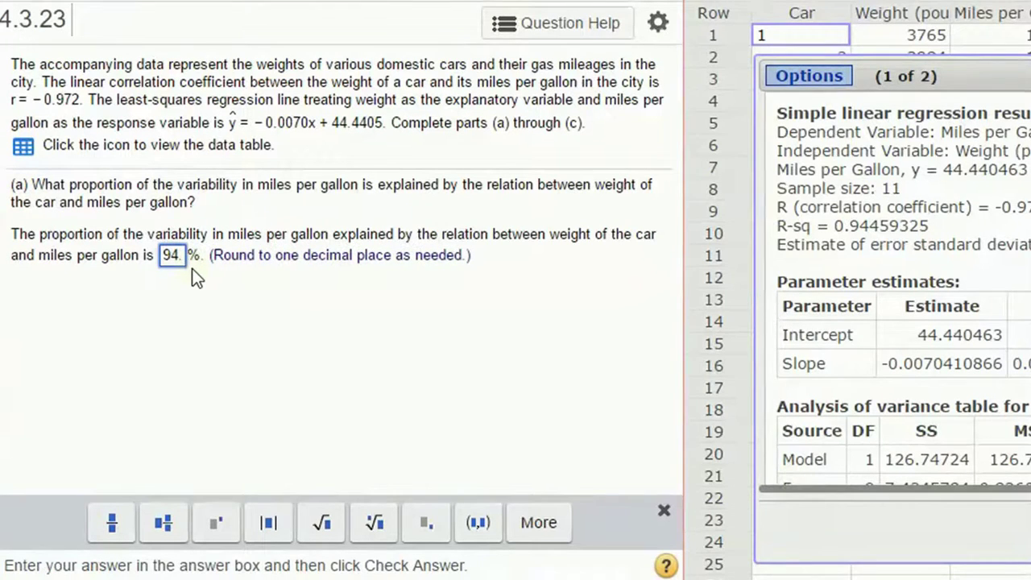
{"action": "type", "text": "5"}
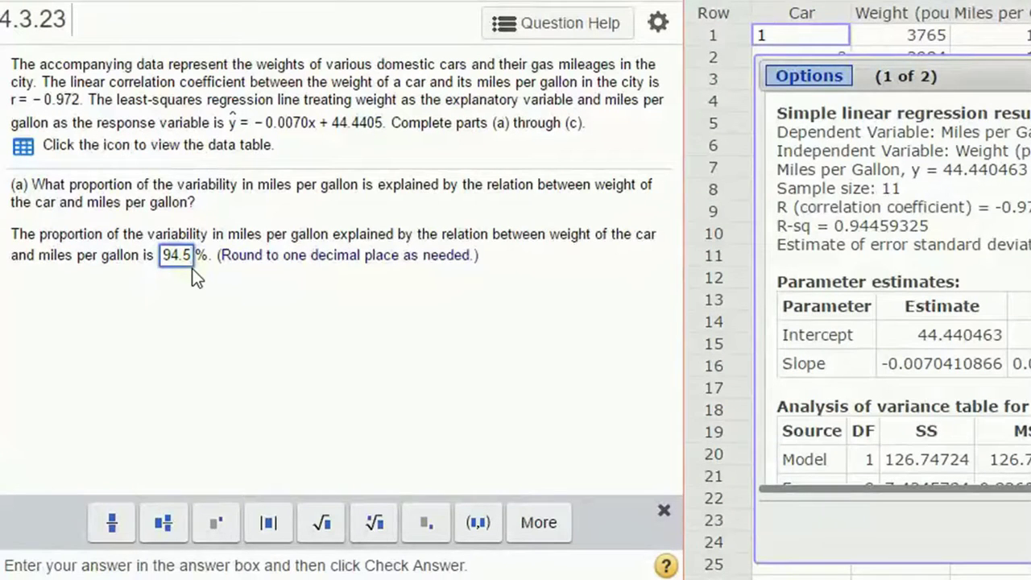
{"action": "key", "text": "Return"}
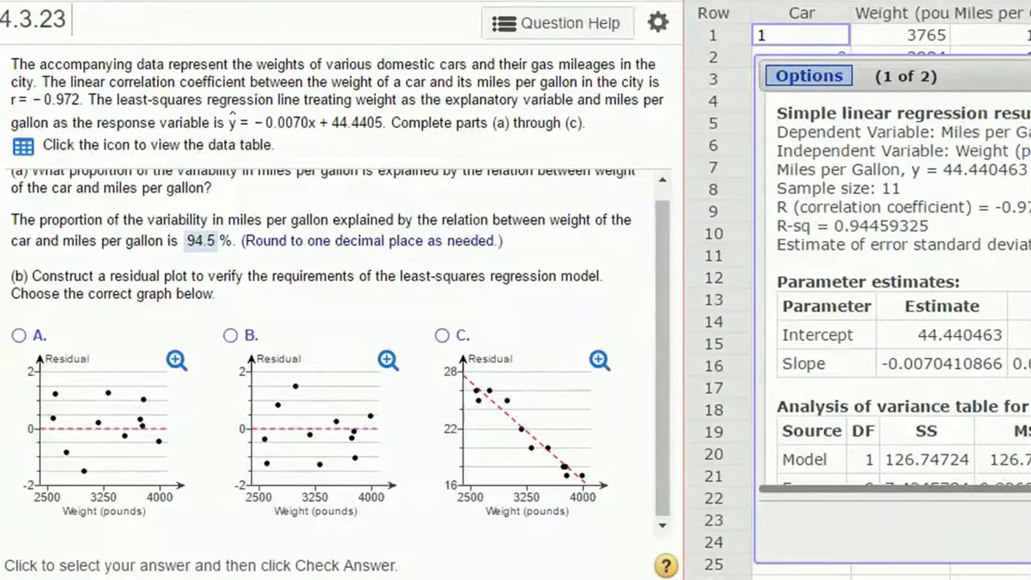
- Recompute the regression with the Residuals vs. X-values graph and show the residual plot in the repositioned results window
{"action": "left_click", "coordinate": [807, 74]}
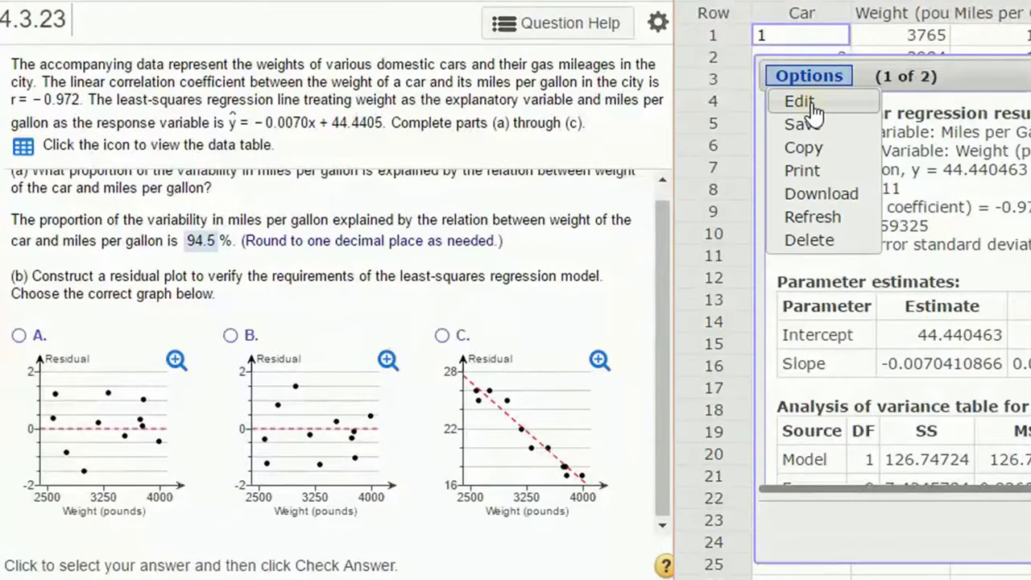
{"action": "left_click", "coordinate": [816, 111]}
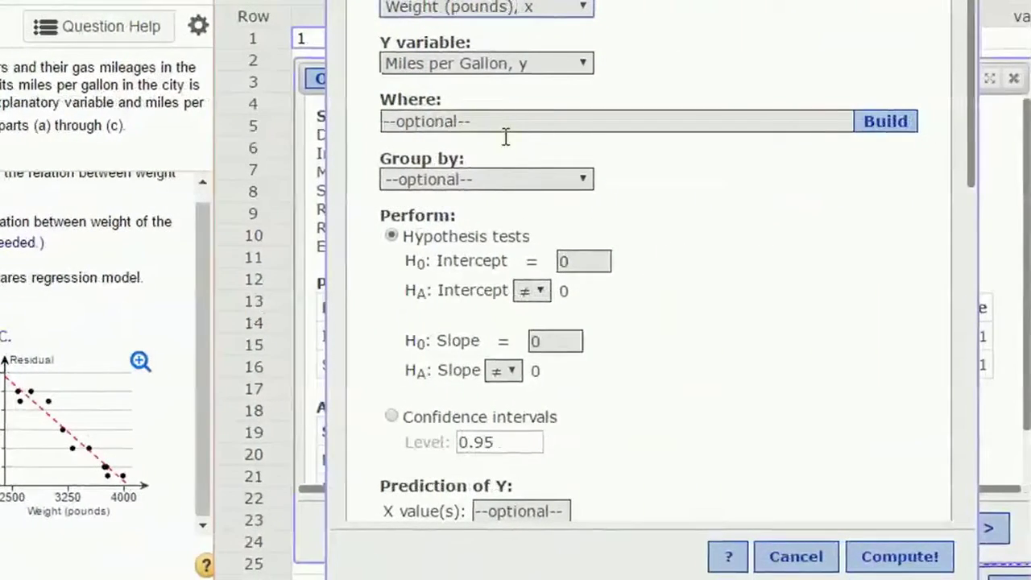
{"action": "scroll", "coordinate": [669, 276], "scroll_direction": "down", "scroll_amount": 10}
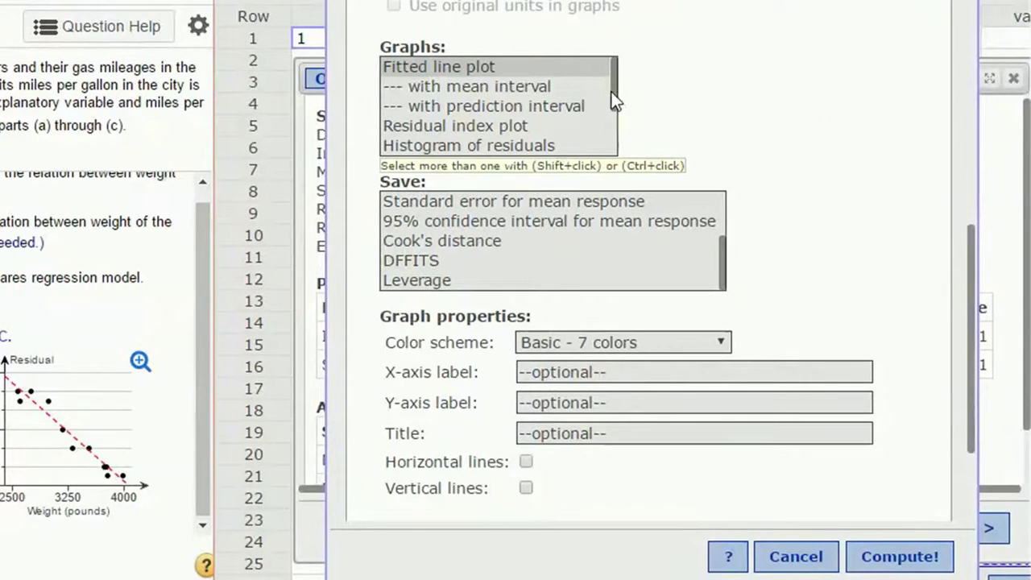
{"action": "left_click_drag", "start_coordinate": [608, 83], "coordinate": [615, 126]}
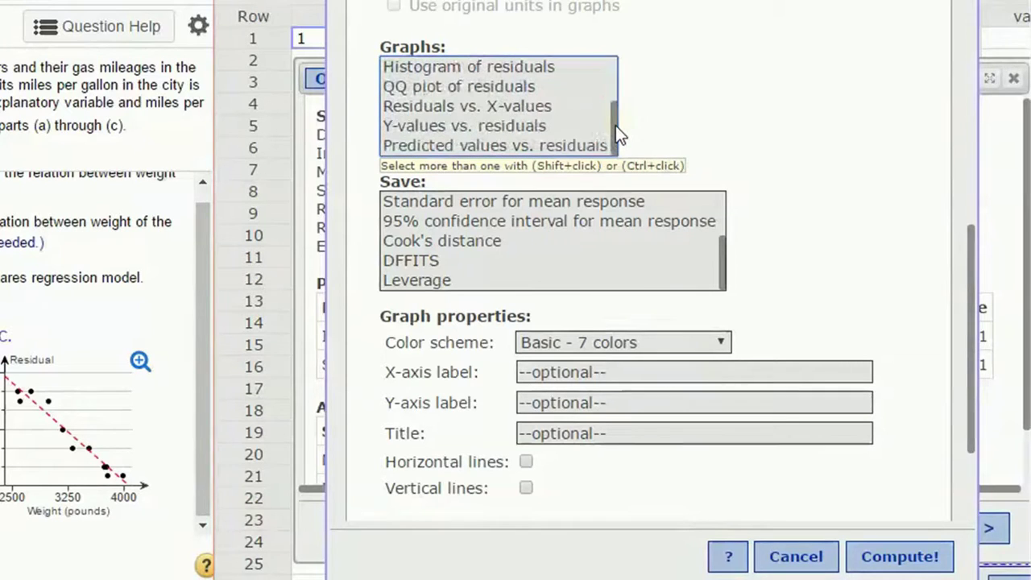
{"action": "left_click", "coordinate": [427, 106]}
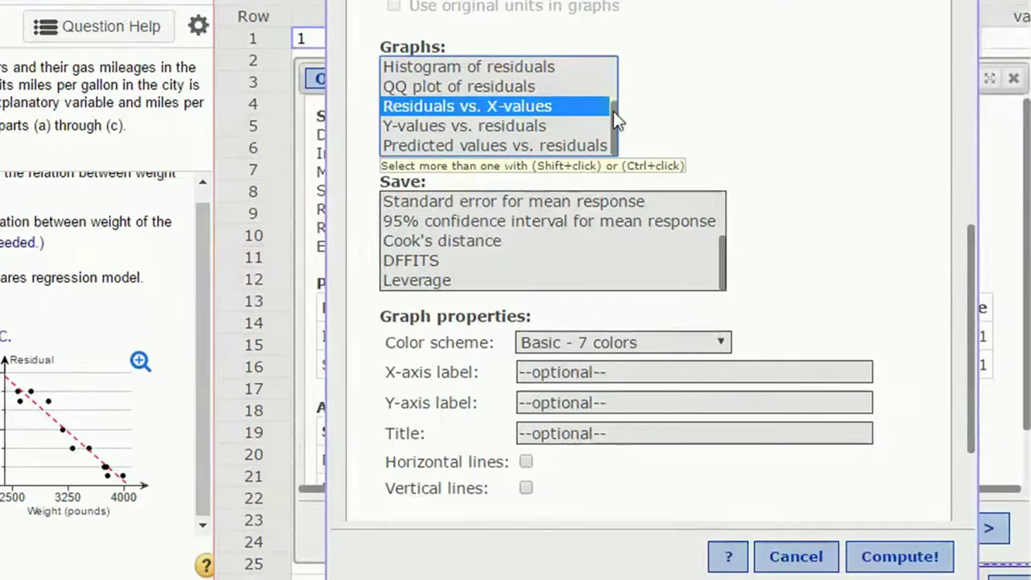
{"action": "left_click", "coordinate": [903, 566]}
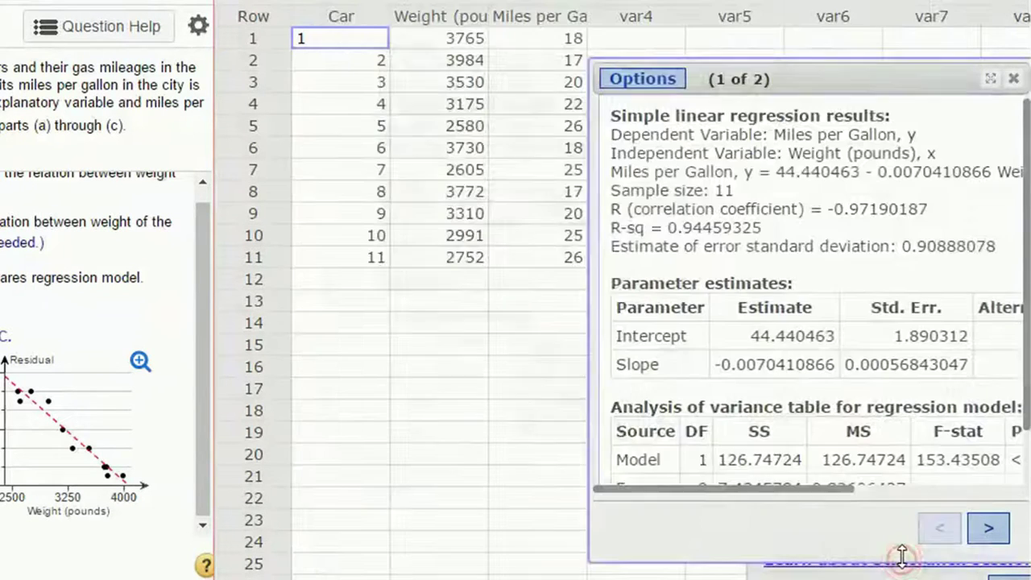
{"action": "left_click_drag", "start_coordinate": [785, 76], "coordinate": [559, 69]}
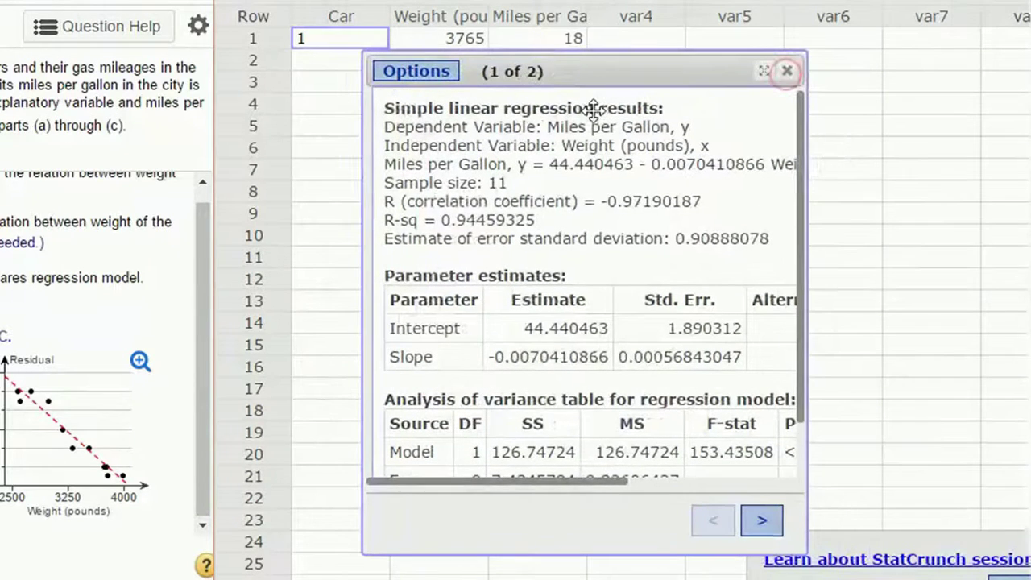
{"action": "left_click", "coordinate": [766, 522]}
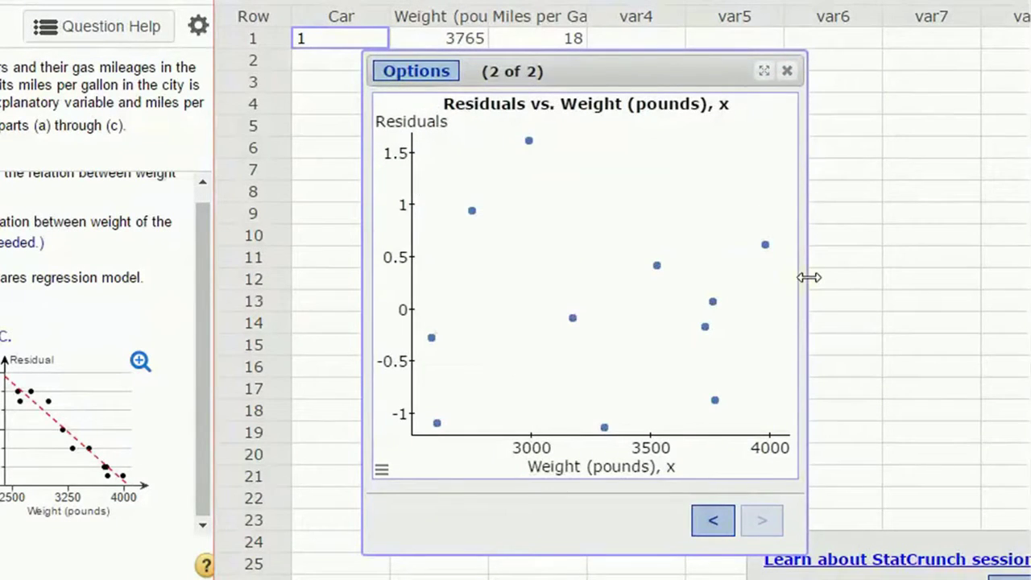
{"action": "mouse_move", "coordinate": [809, 277]}
{"action": "left_mouse_down"}
{"action": "mouse_move", "coordinate": [870, 287]}
{"action": "mouse_move", "coordinate": [870, 278]}
{"action": "mouse_move", "coordinate": [817, 274]}
{"action": "left_mouse_up"}
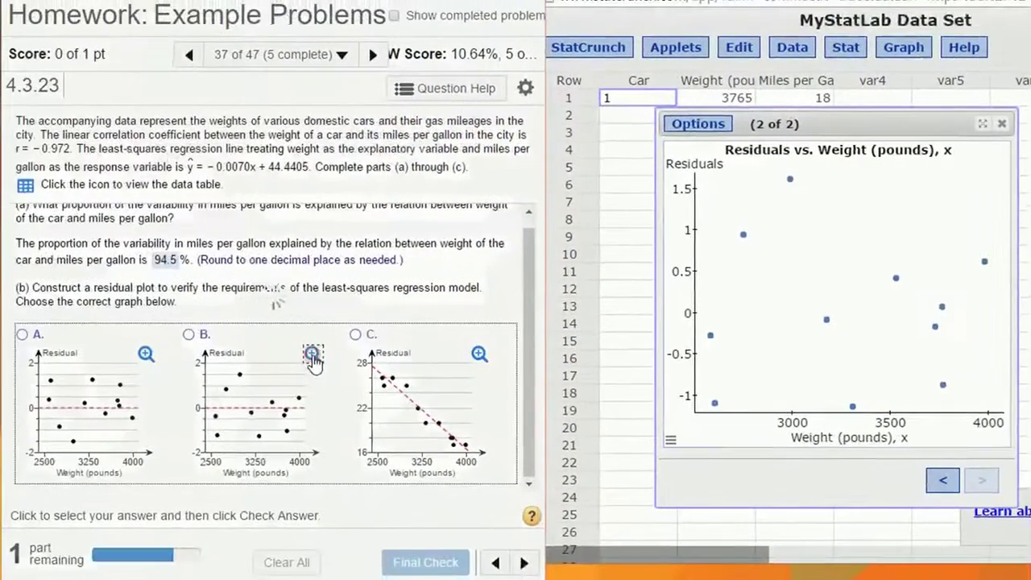
- Enlarge graph B to compare it with the residual plot, close it, and submit B for part (b)
{"action": "left_click", "coordinate": [312, 356]}
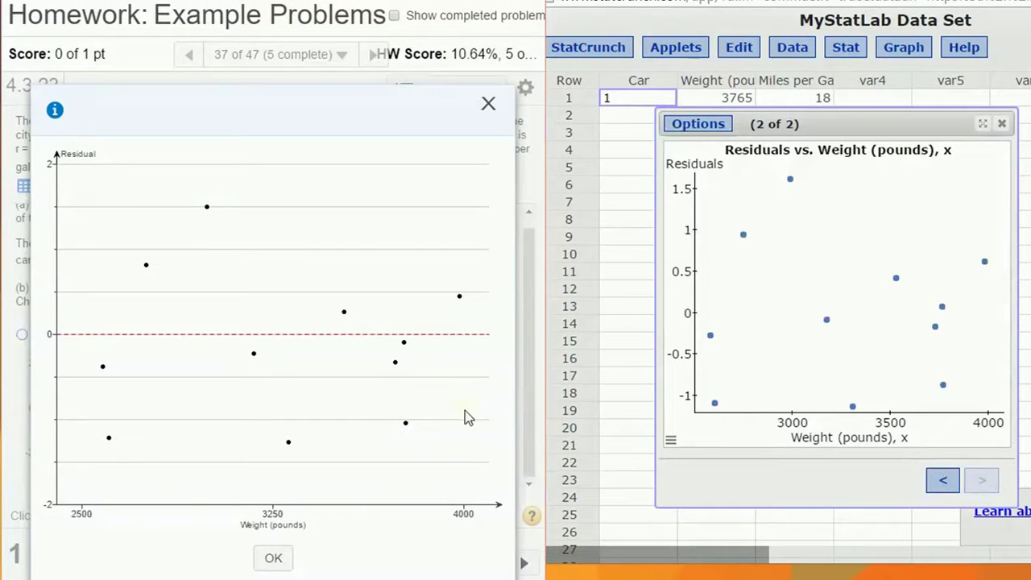
{"action": "left_click", "coordinate": [270, 560]}
{"action": "left_click", "coordinate": [190, 336]}
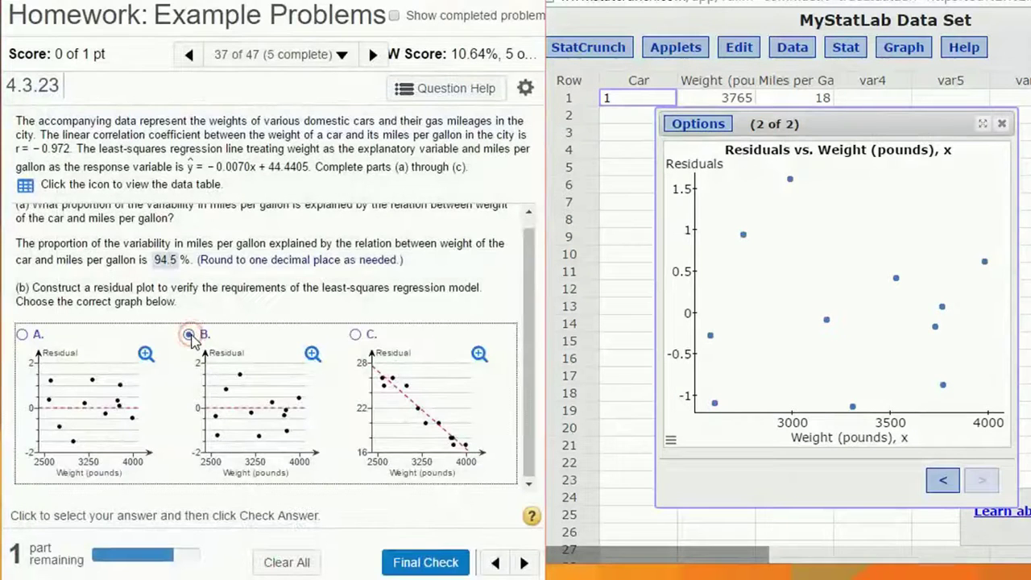
{"action": "key", "text": "Return"}
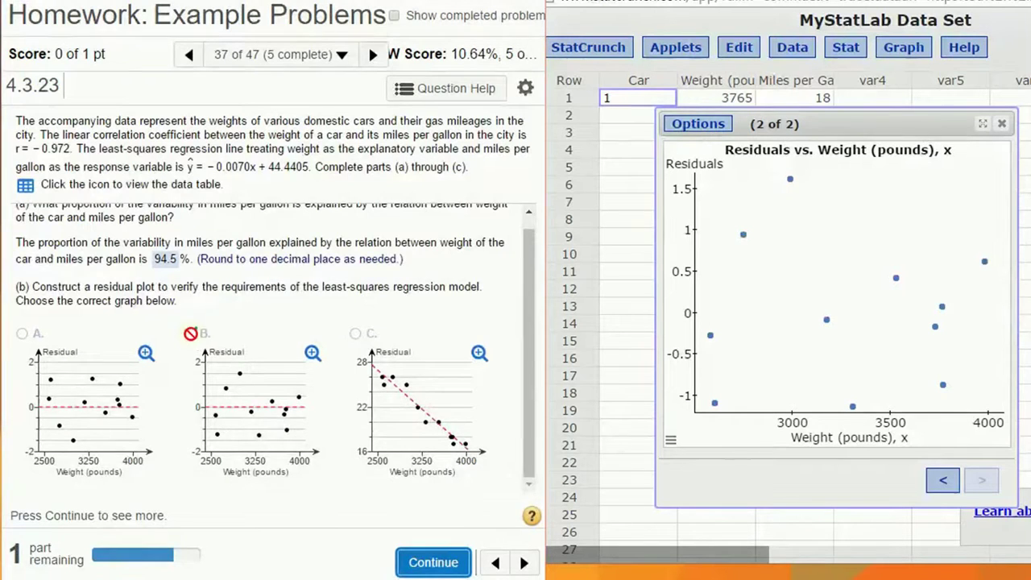
{"action": "key", "text": "Return"}
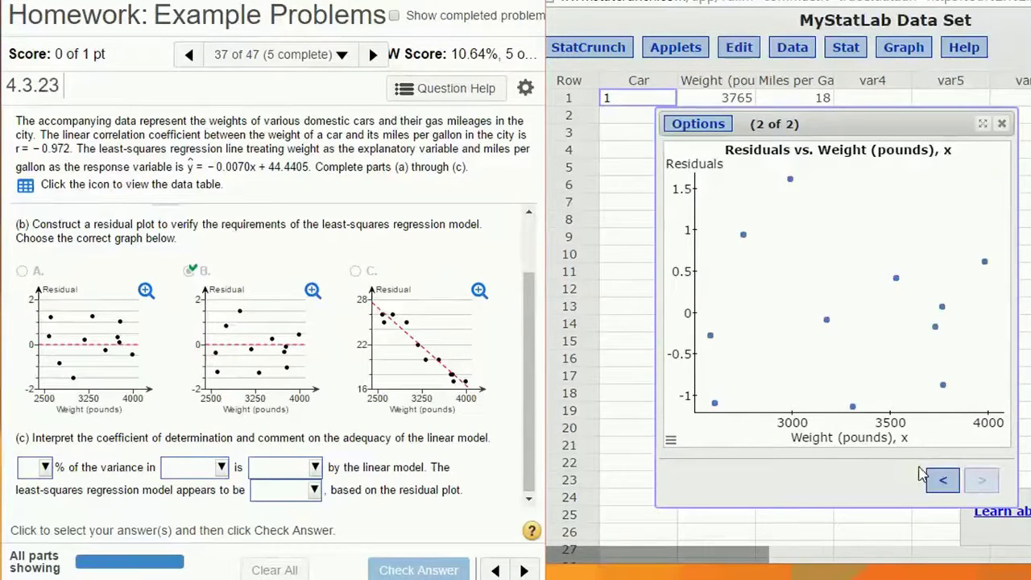
- Show the numeric regression results and complete part (c)'s first sentence with 94.5, gas mileage and explained
{"action": "left_click", "coordinate": [943, 480]}
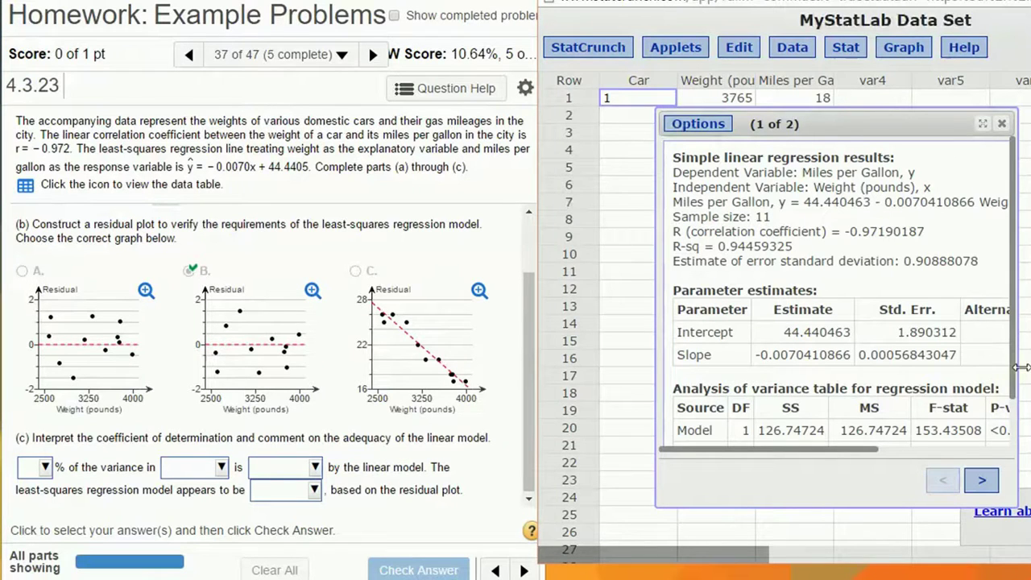
{"action": "left_click_drag", "start_coordinate": [1016, 366], "coordinate": [1030, 367]}
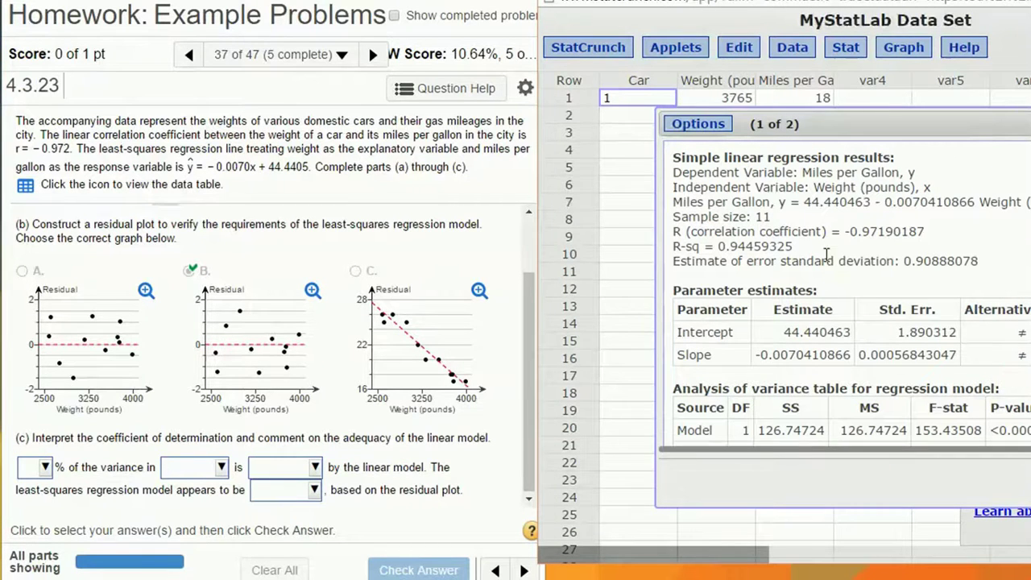
{"action": "left_click", "coordinate": [46, 467]}
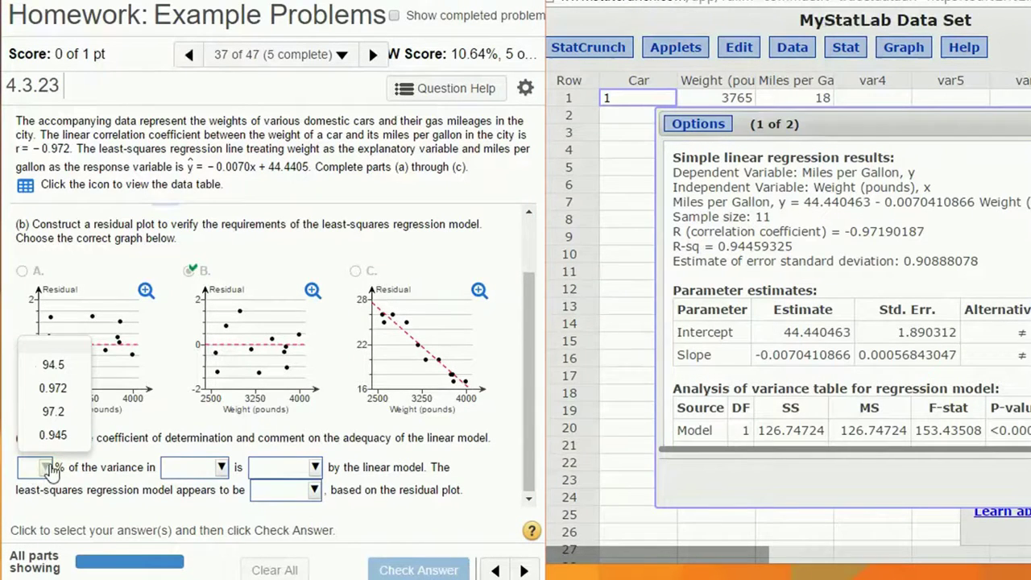
{"action": "left_click", "coordinate": [61, 366]}
{"action": "left_click", "coordinate": [219, 469]}
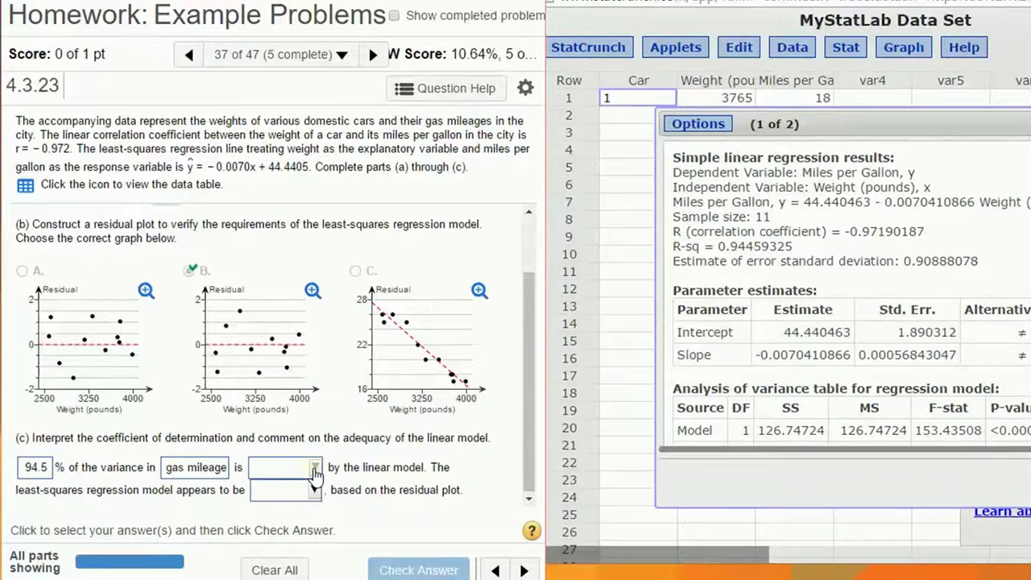
{"action": "left_click", "coordinate": [315, 474]}
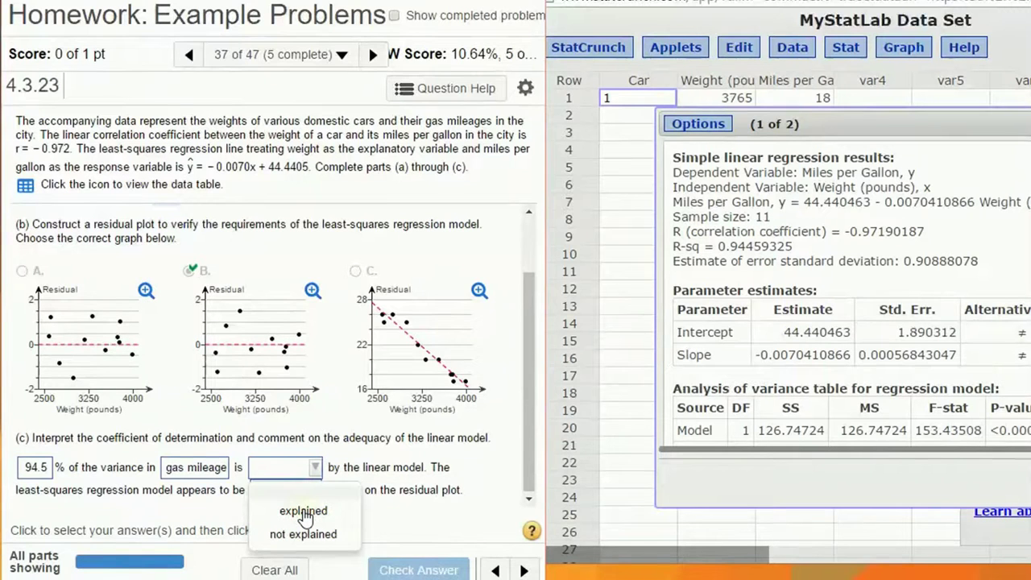
{"action": "left_click", "coordinate": [304, 513]}
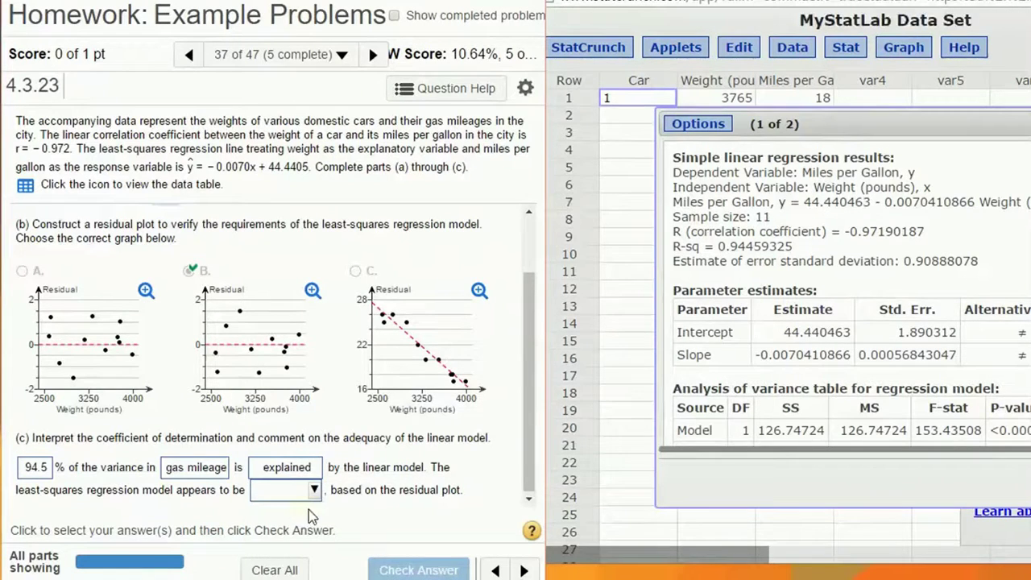
- Show the residual plot again, choose appropriate for the least-squares model, and check the part (c) answer
{"action": "left_click", "coordinate": [315, 489]}
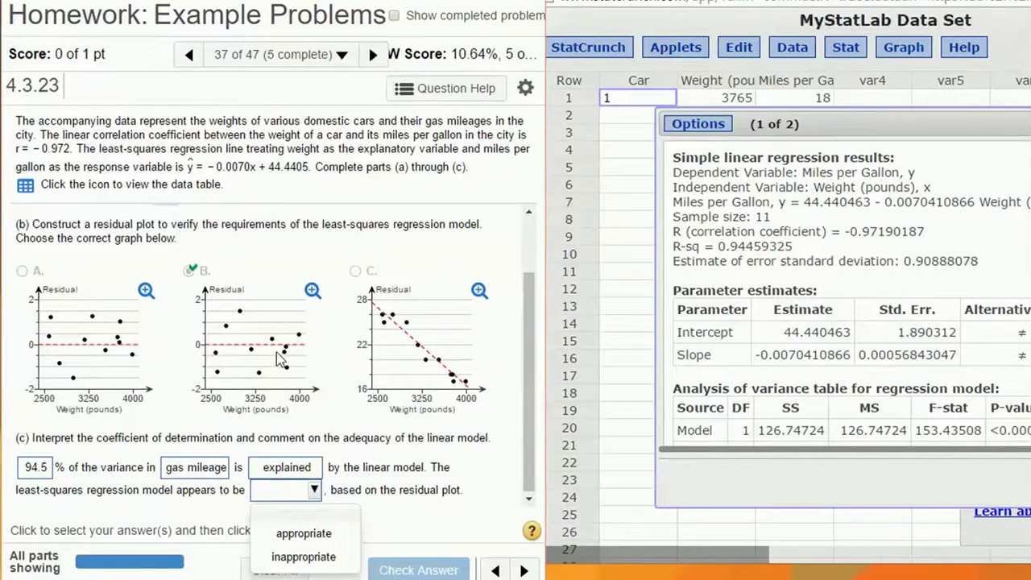
{"action": "left_click", "coordinate": [644, 113]}
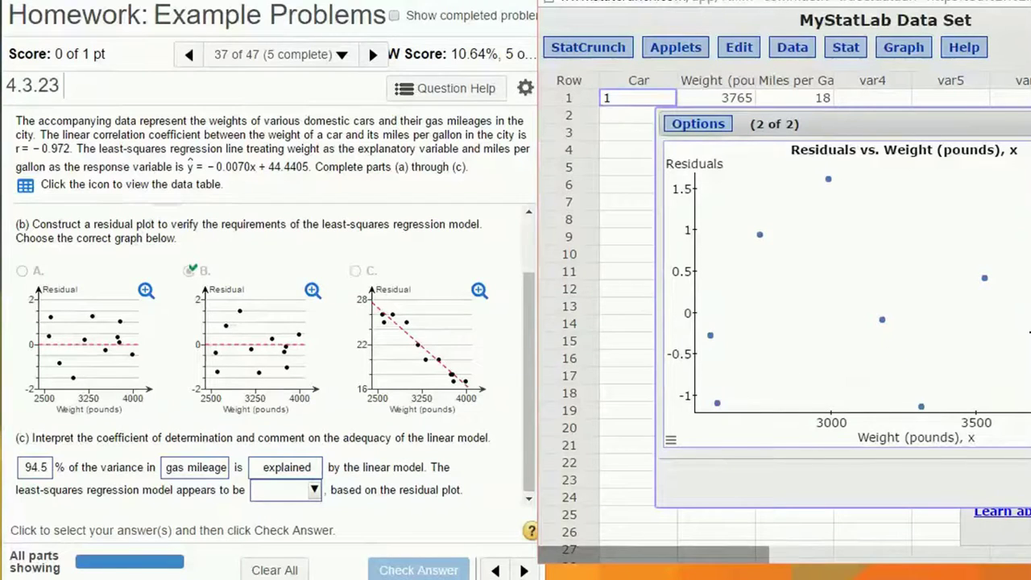
{"action": "left_click", "coordinate": [310, 493]}
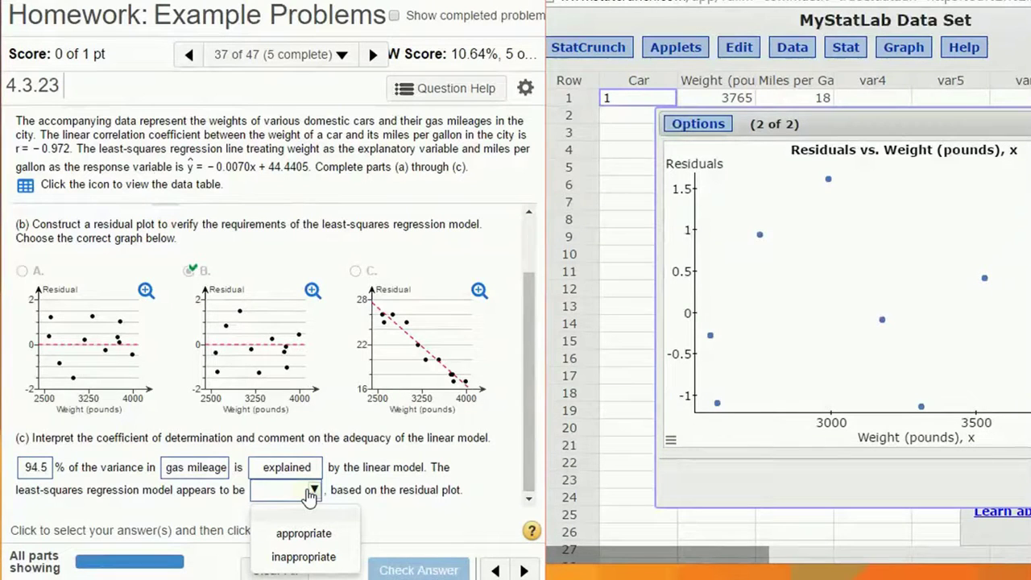
{"action": "left_click", "coordinate": [306, 535]}
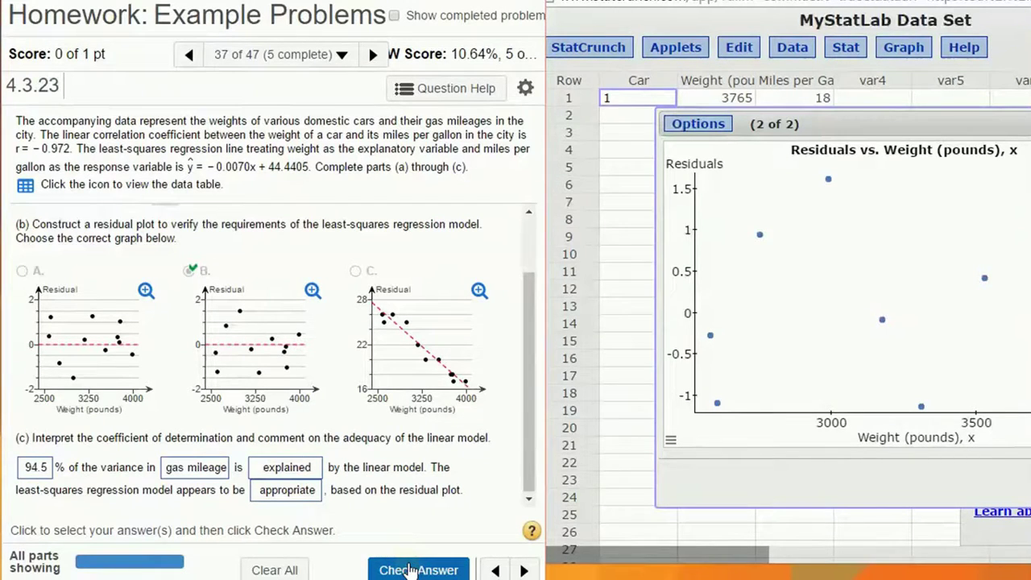
{"action": "left_click", "coordinate": [412, 570]}
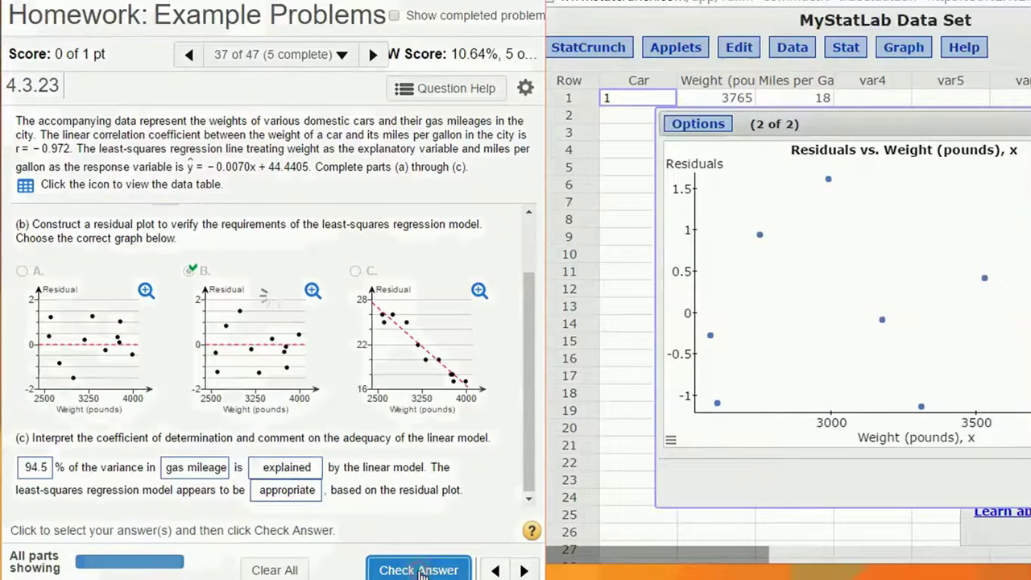